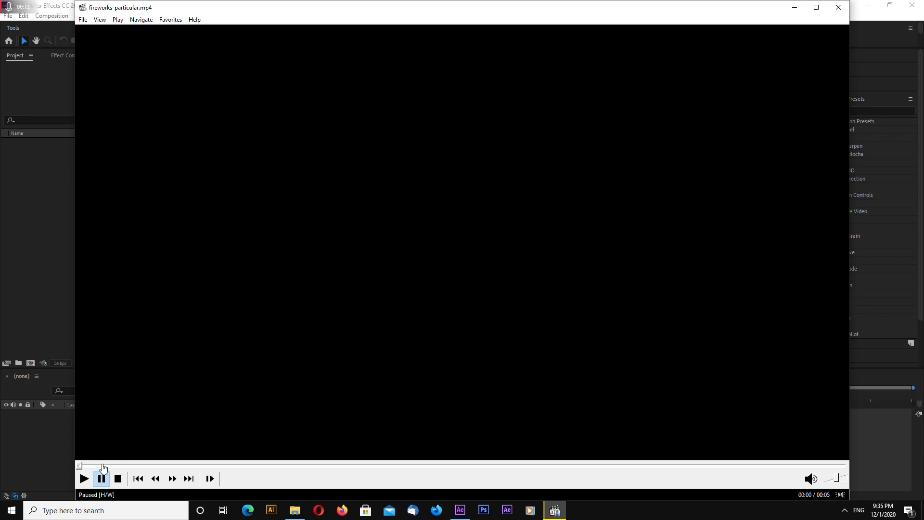
# - Play the fireworks-particular.mp4 reference video, then close the player and return to After Effects
pyautogui.click(84, 478)
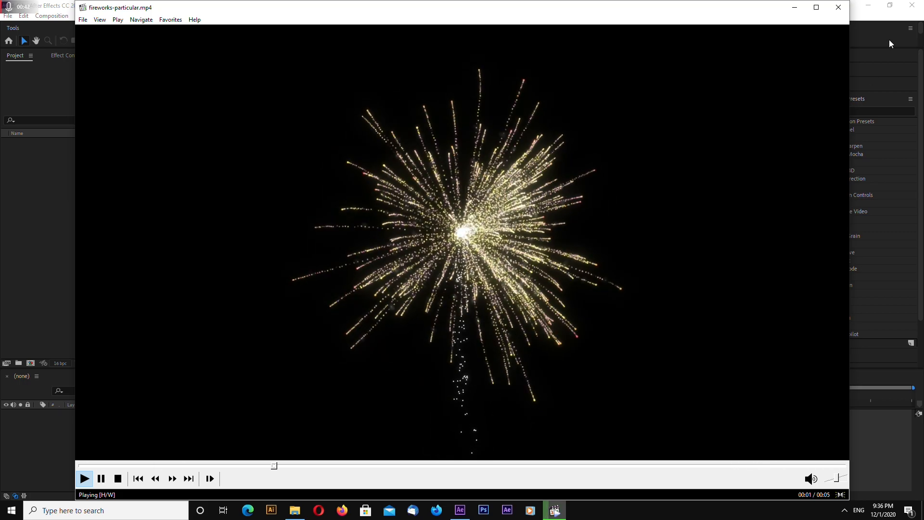
pyautogui.click(844, 12)
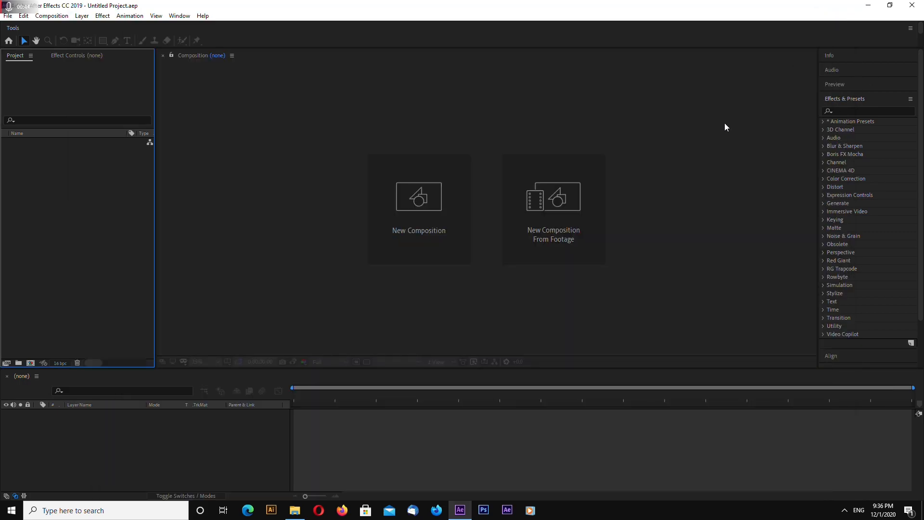
# - Create a composition named Fireworks with a 5-second duration and a frame rate of 60 fps
pyautogui.click(452, 206)
pyautogui.moveTo(539, 168); pyautogui.dragTo(498, 156)
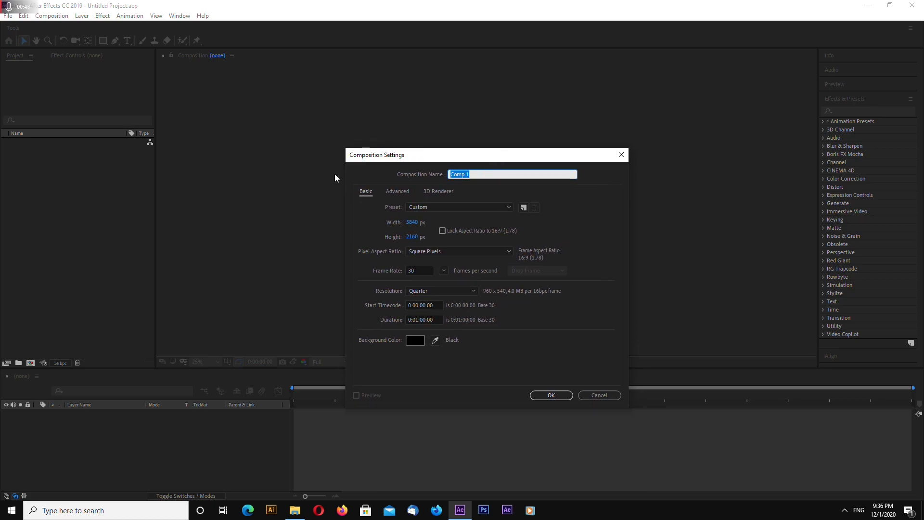
pyautogui.write('Fireworks')
pyautogui.moveTo(418, 319); pyautogui.dragTo(421, 321)
pyautogui.write('05:00')
pyautogui.click(420, 270)
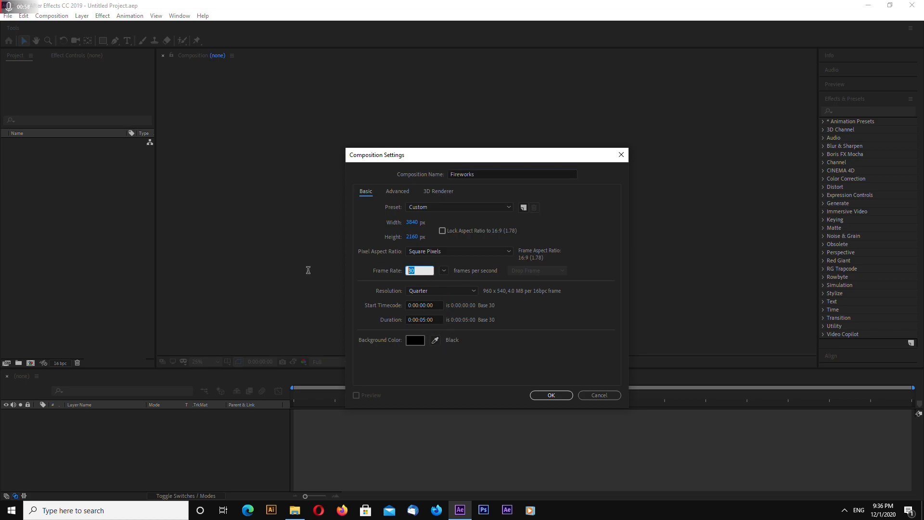
pyautogui.write('60')
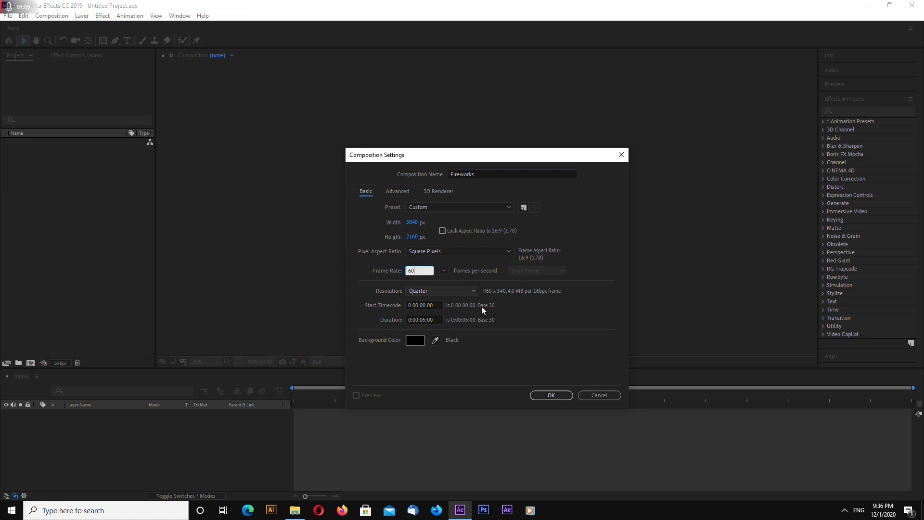
pyautogui.click(549, 396)
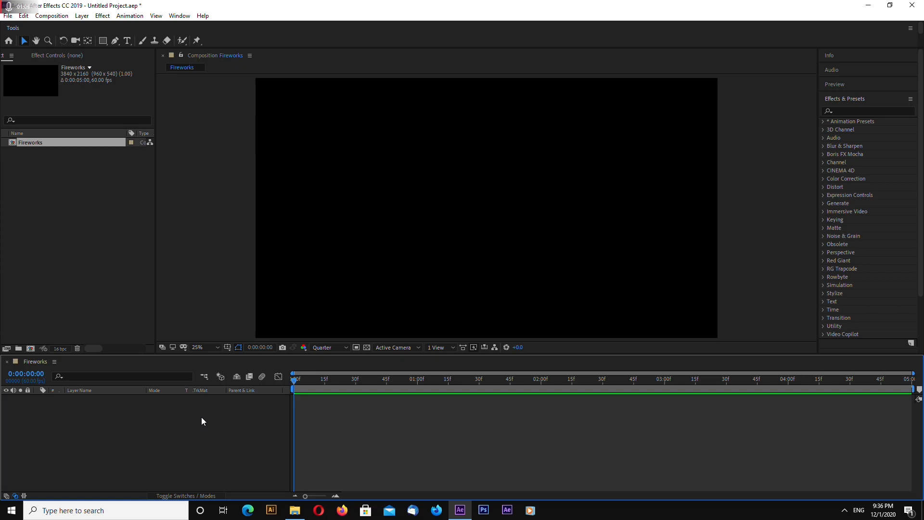
# - Add a null object to the Fireworks composition and rename it Position
pyautogui.rightClick(127, 408)
pyautogui.moveTo(156, 304)
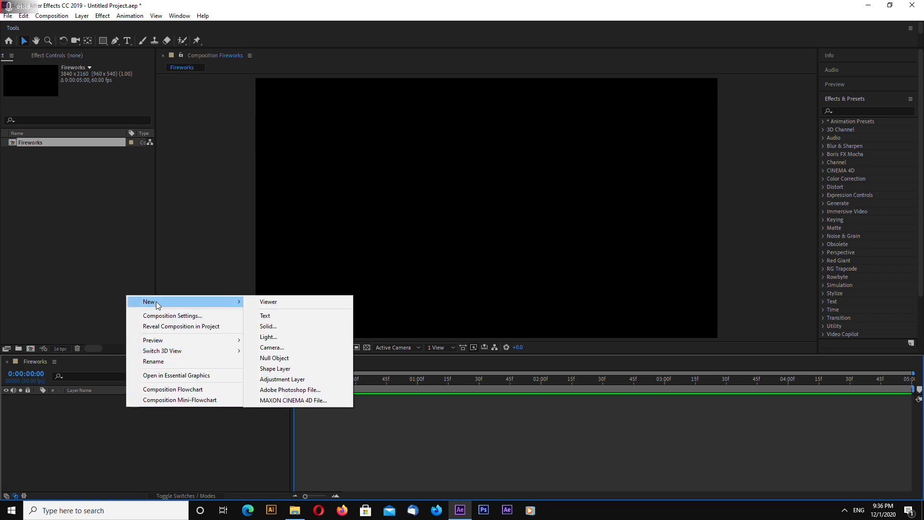
pyautogui.click(277, 358)
pyautogui.rightClick(100, 398)
pyautogui.click(149, 391)
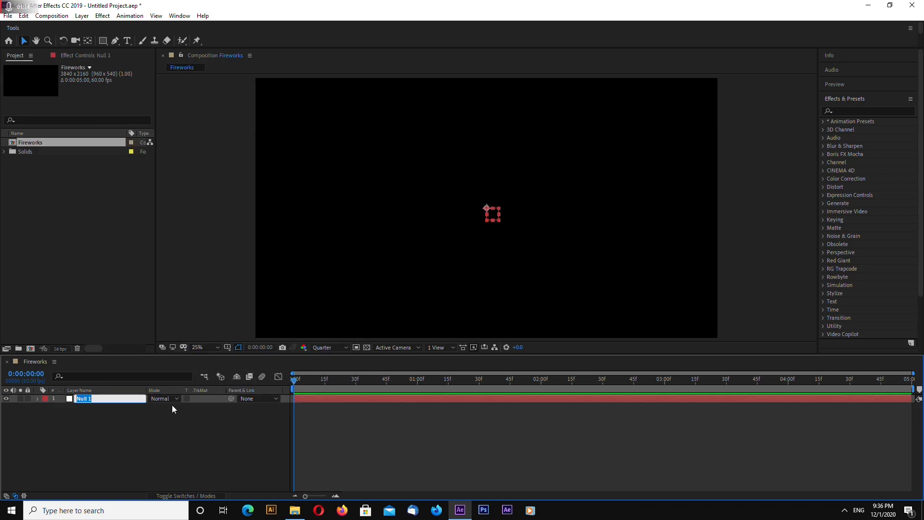
pyautogui.write('Postion')
pyautogui.click(85, 399)
pyautogui.write('i')
pyautogui.press('Return')
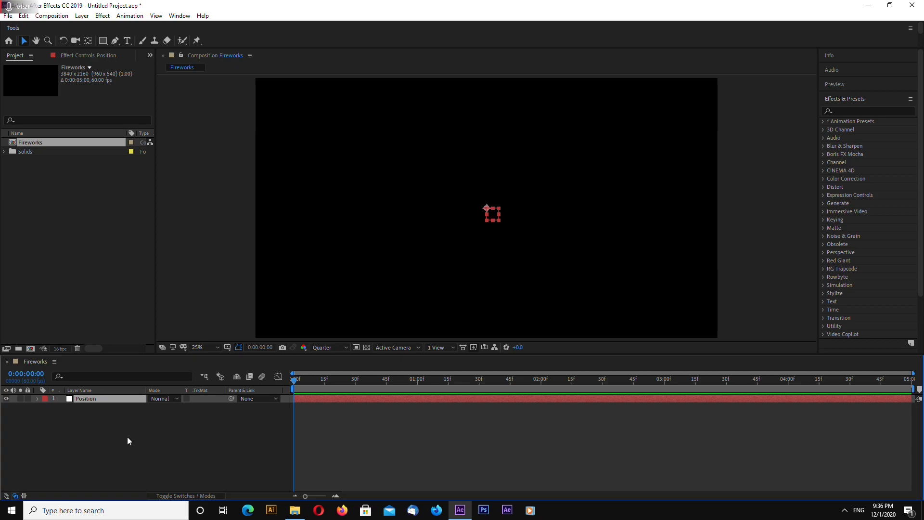
# - Create a black 3840 x 2160 solid named Trail and place it below the Position layer
pyautogui.rightClick(103, 411)
pyautogui.moveTo(145, 306)
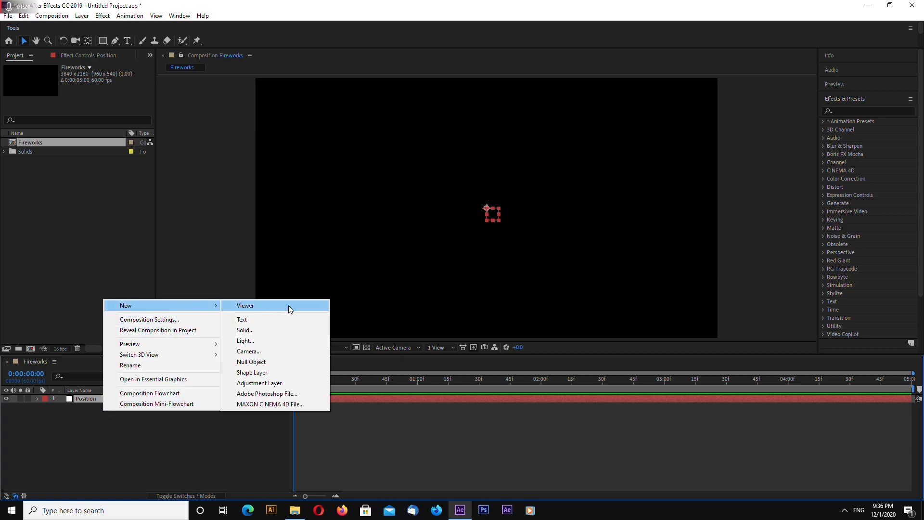
pyautogui.click(278, 331)
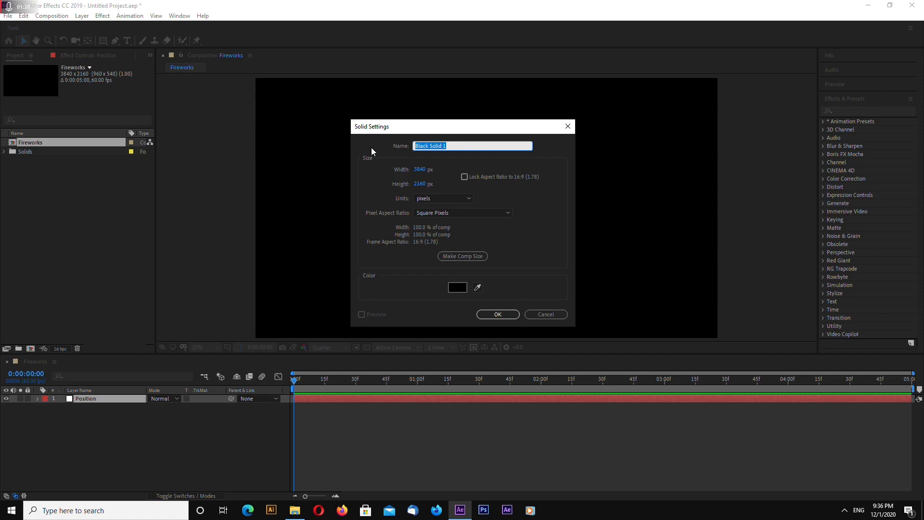
pyautogui.write('Tra')
pyautogui.click(496, 316)
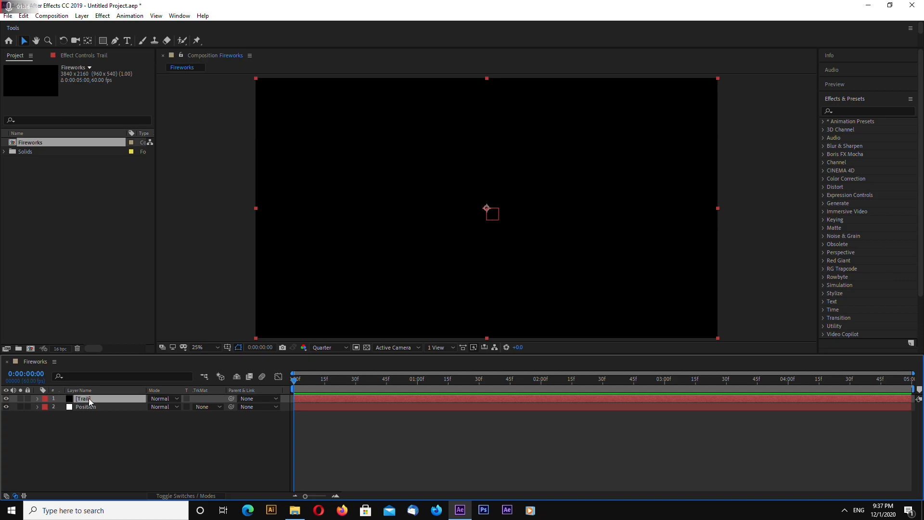
pyautogui.moveTo(88, 397); pyautogui.dragTo(118, 440)
pyautogui.click(119, 439)
pyautogui.click(102, 407)
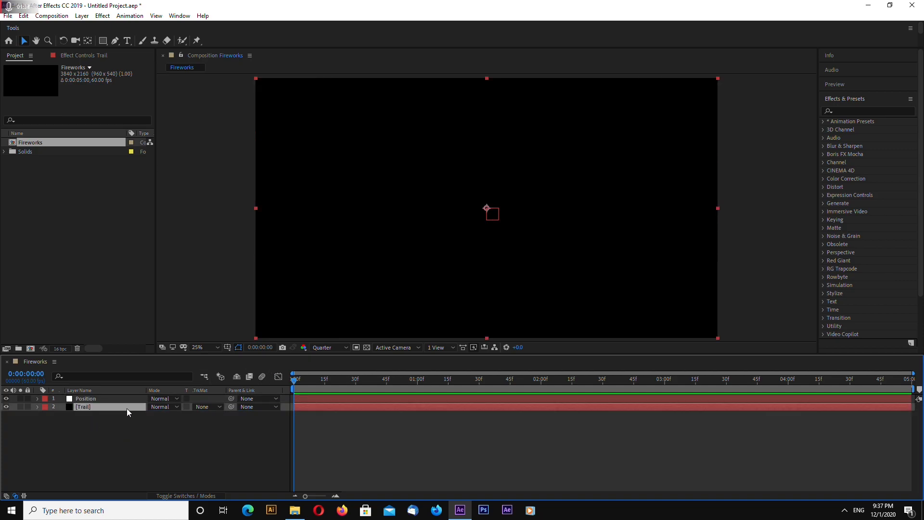
# - Find the Particular effect and apply it to the Trail layer
pyautogui.click(841, 111)
pyautogui.write('parti')
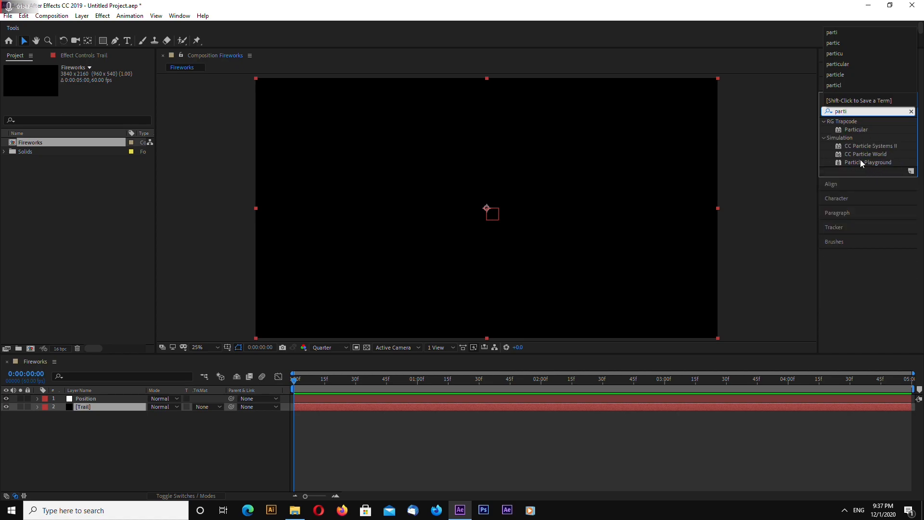
pyautogui.moveTo(856, 129); pyautogui.dragTo(84, 409)
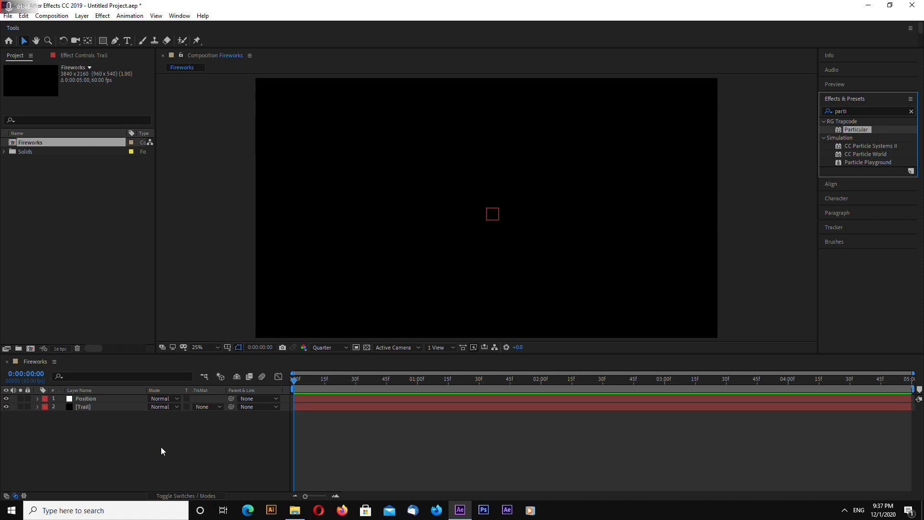
pyautogui.click(110, 407)
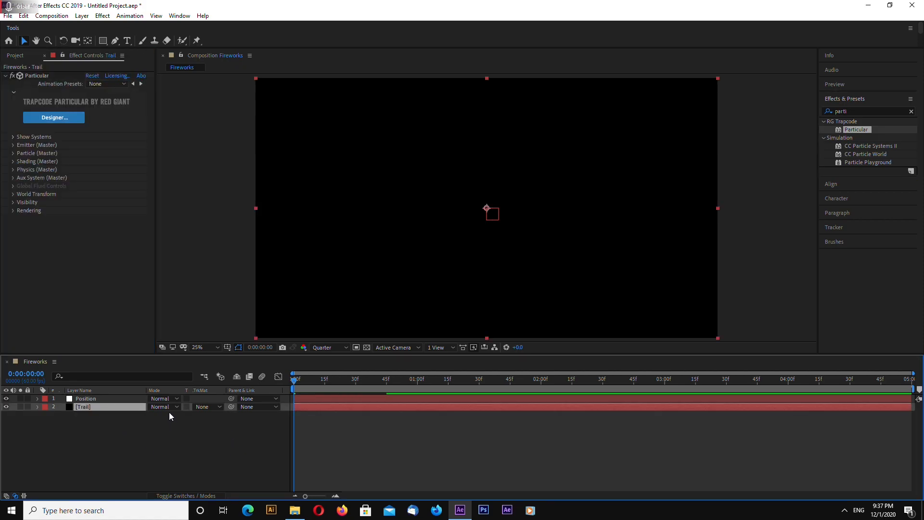
# - Preview the particles at 0:00:02:13 and reveal the null's Position property together with the Trail layer's Emitter (Master) settings
pyautogui.click(99, 399)
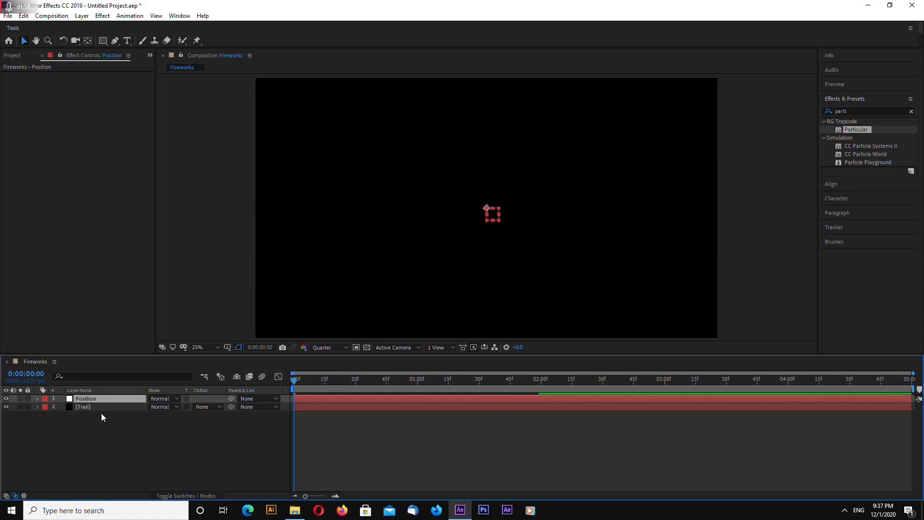
pyautogui.moveTo(294, 379); pyautogui.dragTo(567, 380)
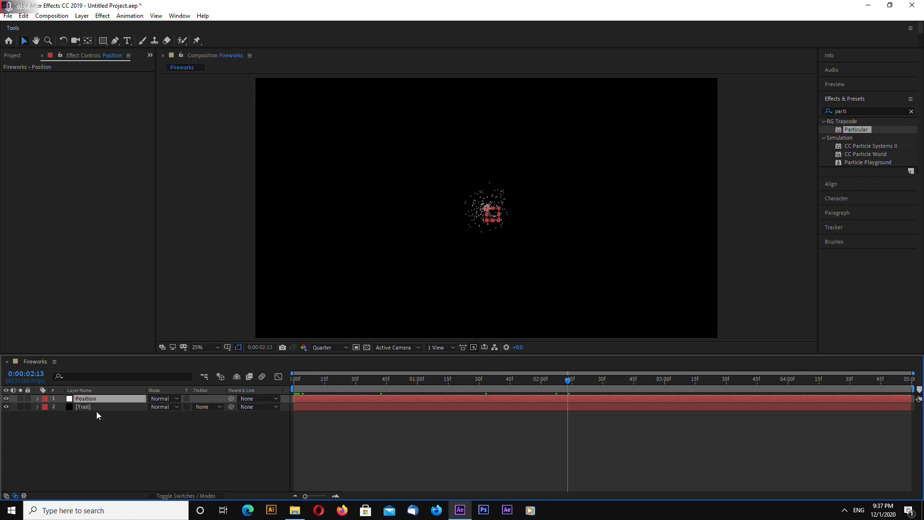
pyautogui.press('p')
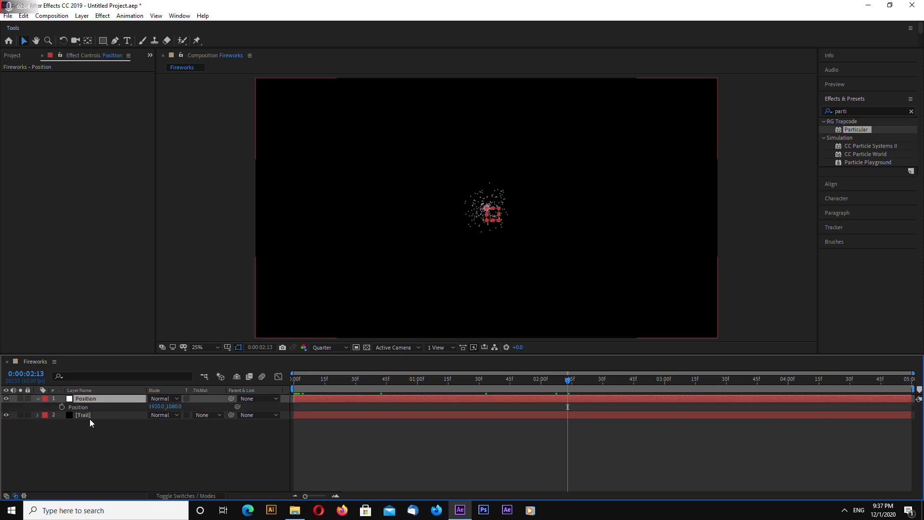
pyautogui.click(38, 416)
pyautogui.click(46, 423)
pyautogui.click(55, 432)
pyautogui.click(61, 417)
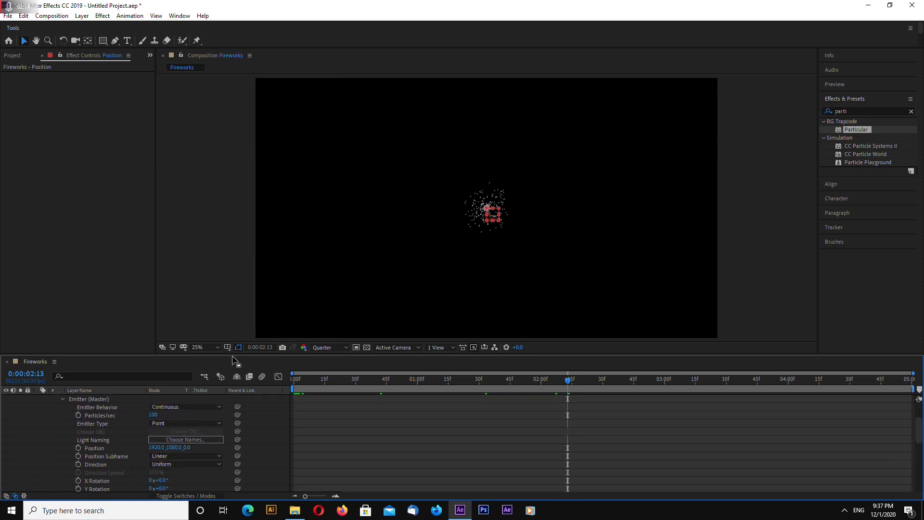
pyautogui.moveTo(233, 356); pyautogui.dragTo(233, 288)
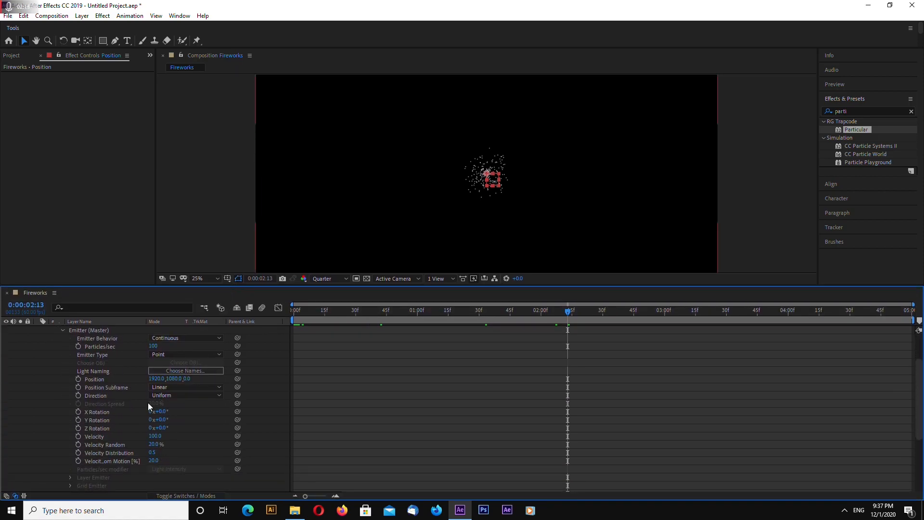
pyautogui.scroll(3, 148, 403)
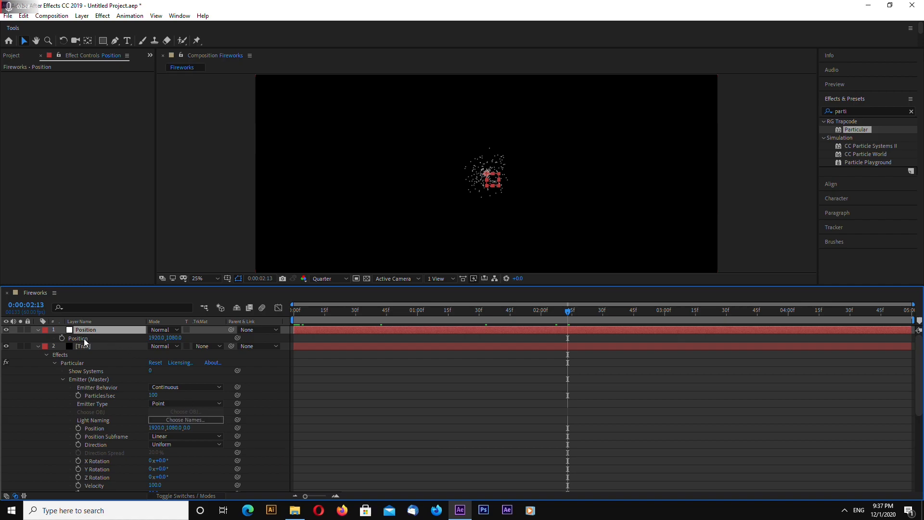
# - Make the Position null a 3D layer and show only its Position property
pyautogui.click(186, 496)
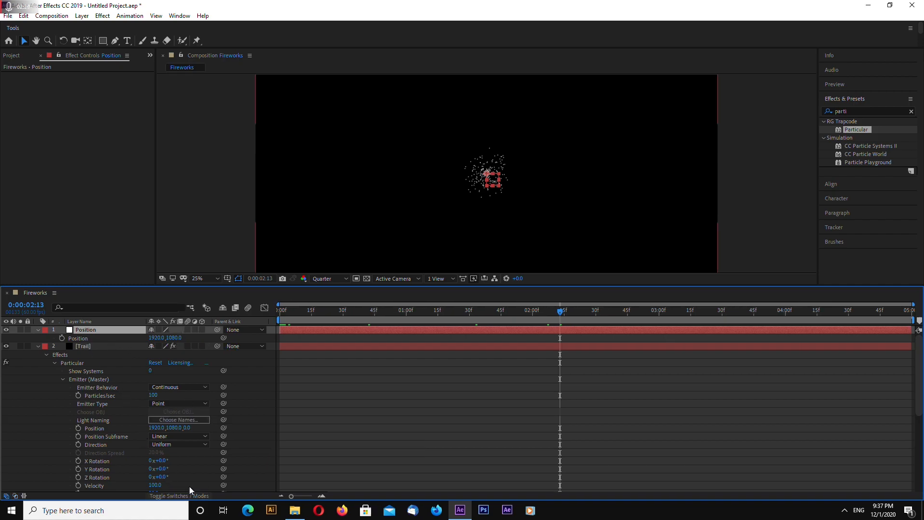
pyautogui.click(202, 329)
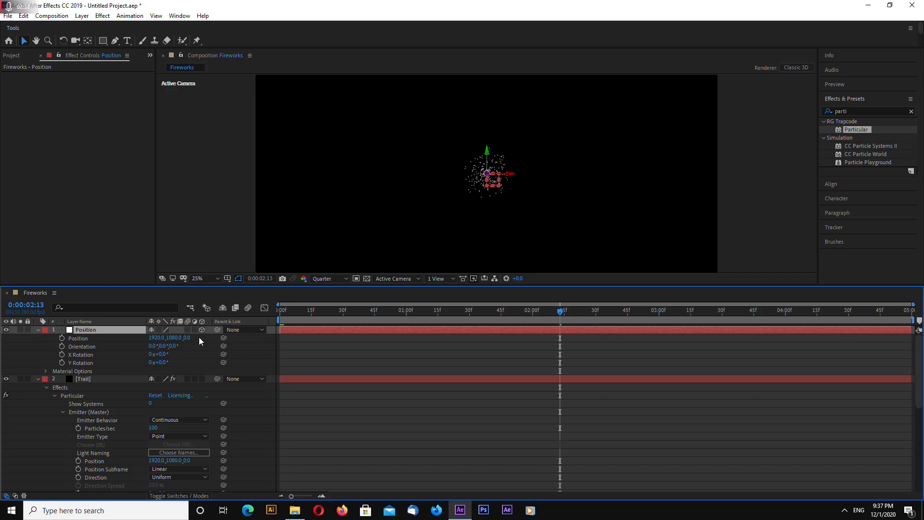
pyautogui.press('p')
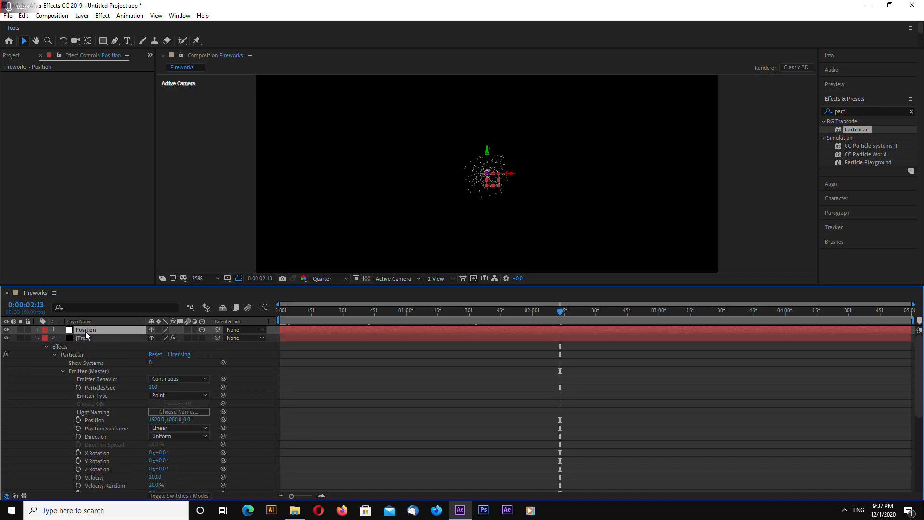
pyautogui.press('p')
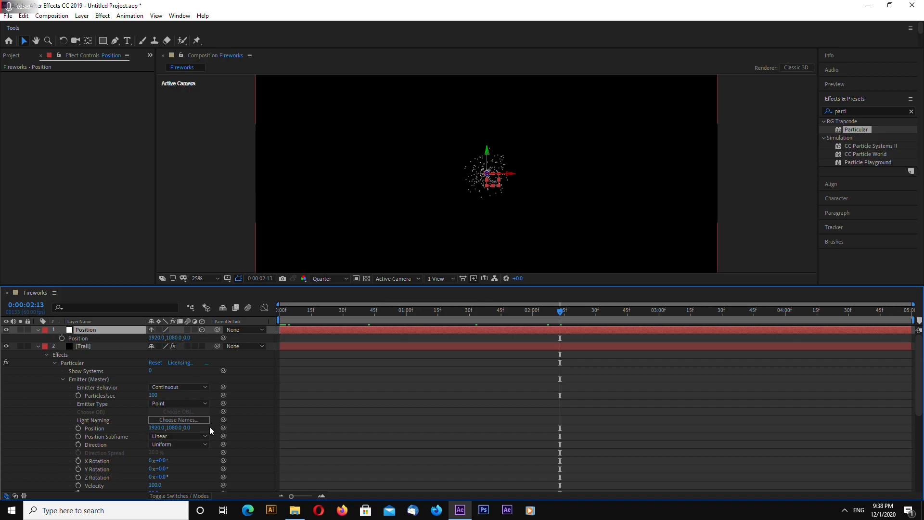
# - Link the Particular emitter's Position to the null's Position property, then collapse the layer properties and restore the timeline's height
pyautogui.moveTo(223, 427); pyautogui.dragTo(79, 339)
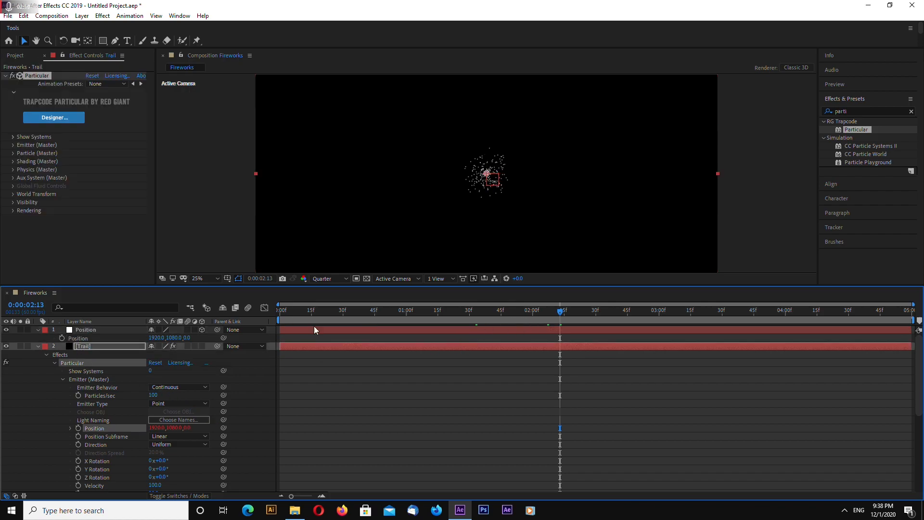
pyautogui.click(38, 345)
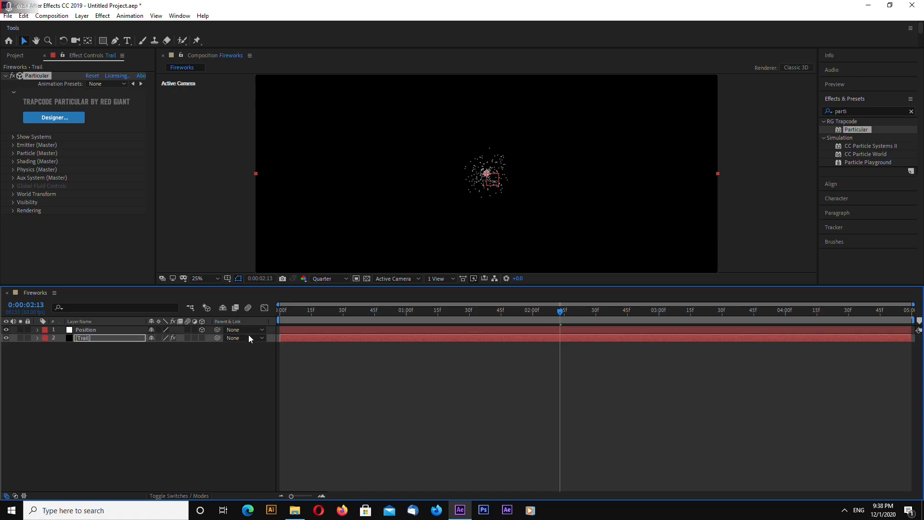
pyautogui.moveTo(345, 288); pyautogui.dragTo(327, 356)
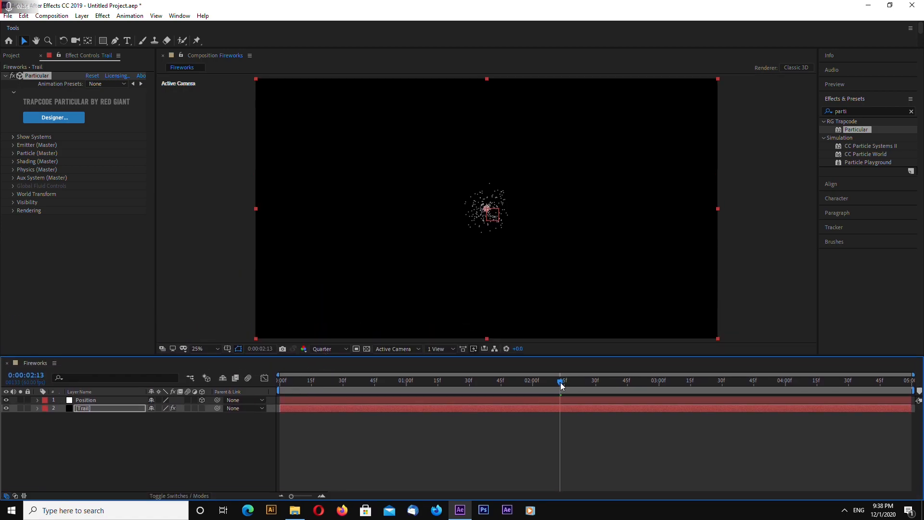
# - Move the Position null down to the frame's bottom edge at 0:00:00:00, and raise it slightly above the centre at 0:00:01:00
pyautogui.moveTo(561, 385); pyautogui.dragTo(267, 383)
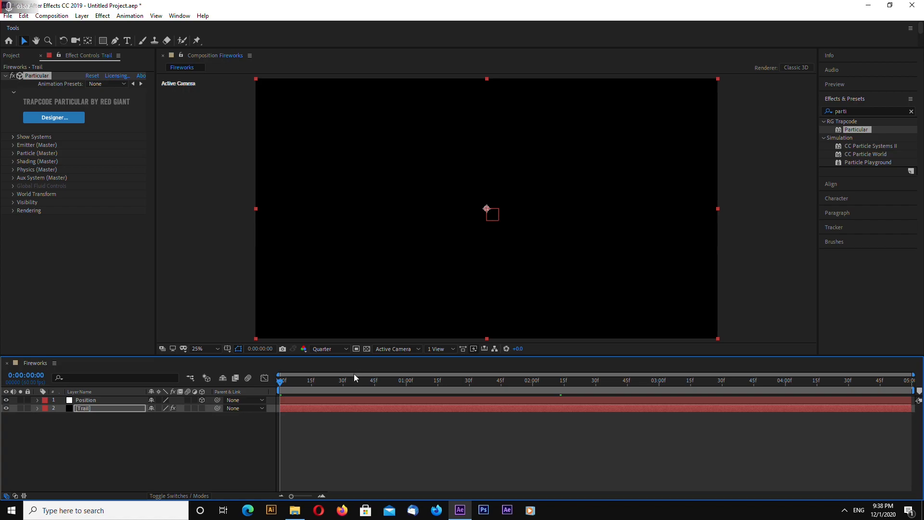
pyautogui.click(303, 400)
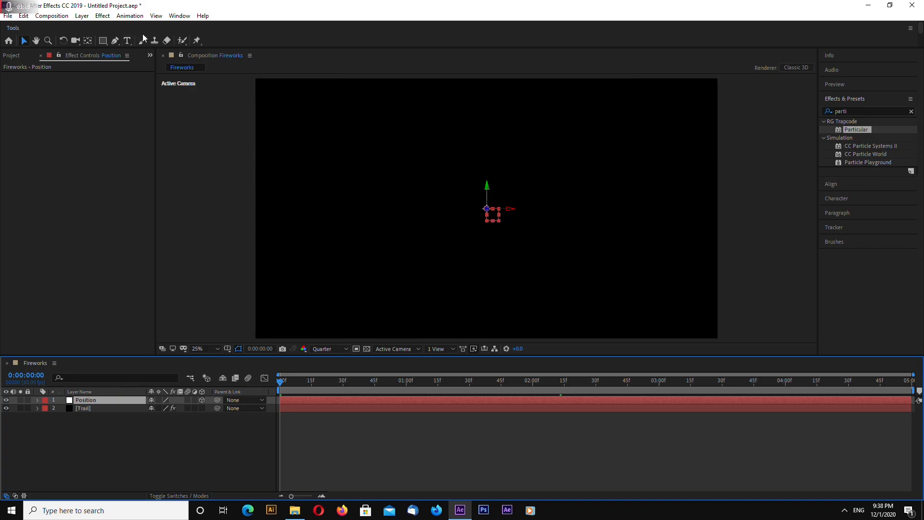
pyautogui.click(156, 15)
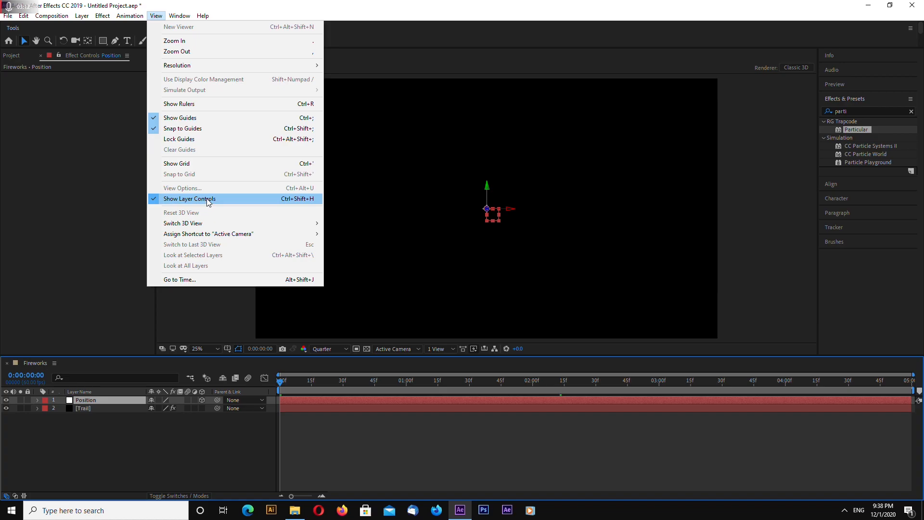
pyautogui.click(282, 387)
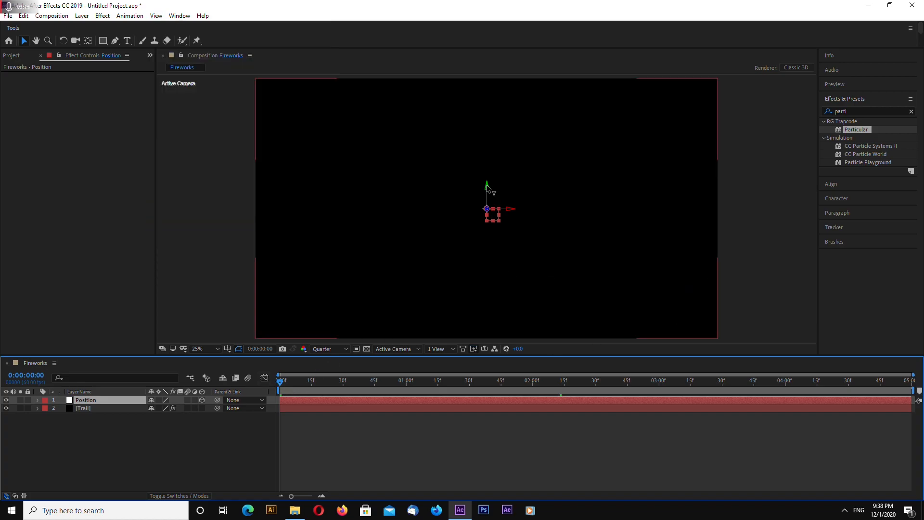
pyautogui.moveTo(487, 187); pyautogui.dragTo(489, 333)
pyautogui.moveTo(281, 384); pyautogui.dragTo(406, 391)
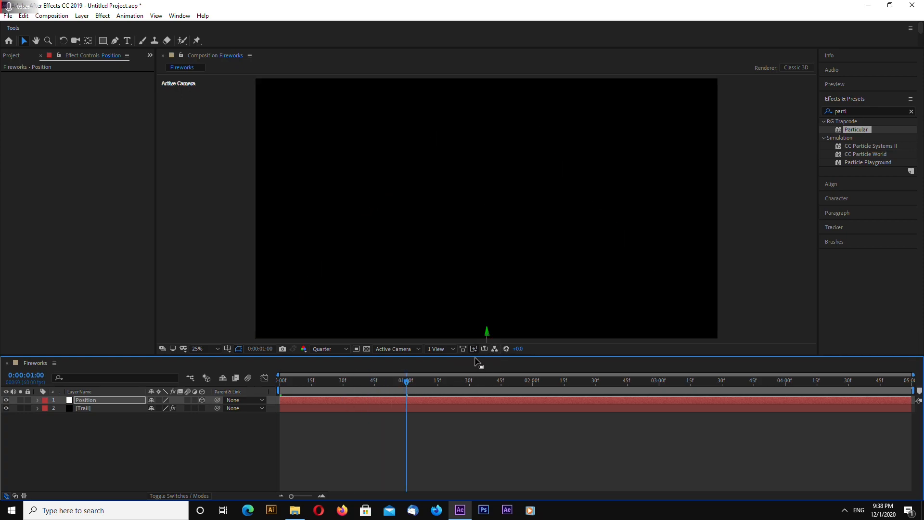
pyautogui.moveTo(486, 332); pyautogui.dragTo(500, 179)
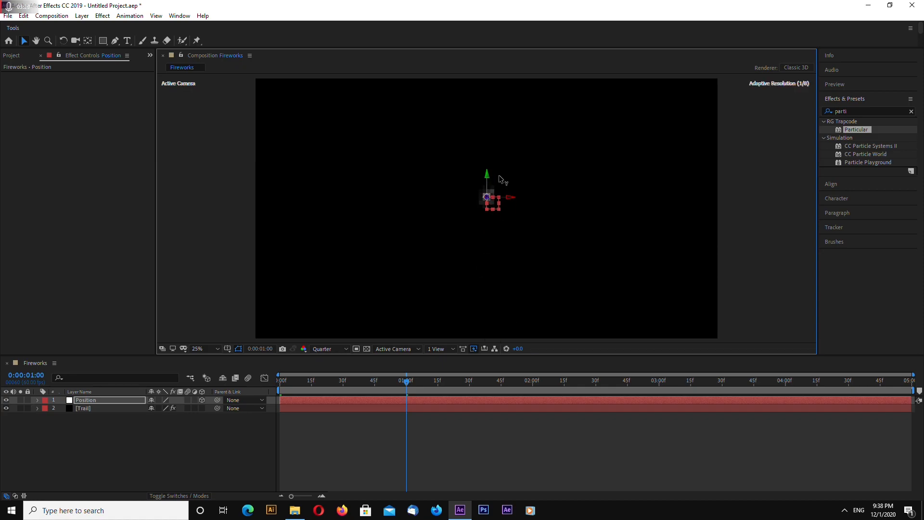
# - Move the Position null just below the frame's bottom edge and keyframe its Position at 0:00:00:00
pyautogui.moveTo(500, 198); pyautogui.dragTo(496, 345)
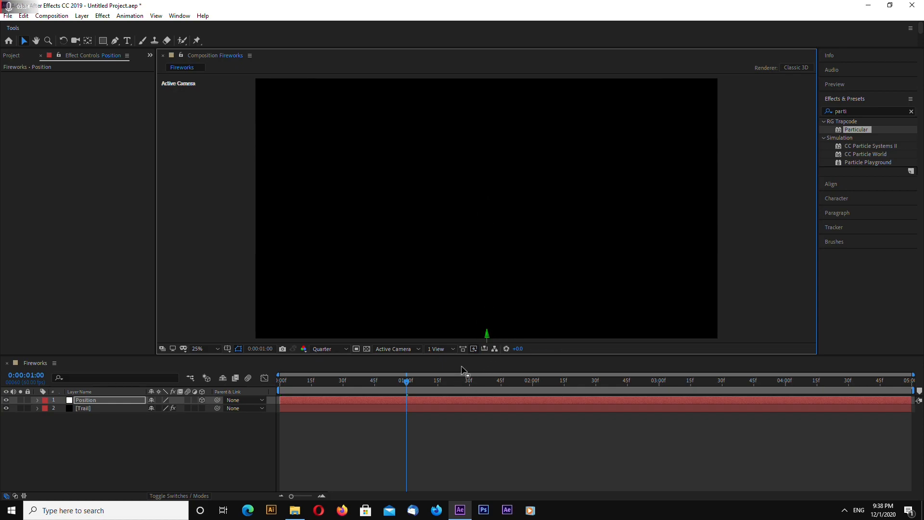
pyautogui.moveTo(487, 335); pyautogui.dragTo(487, 342)
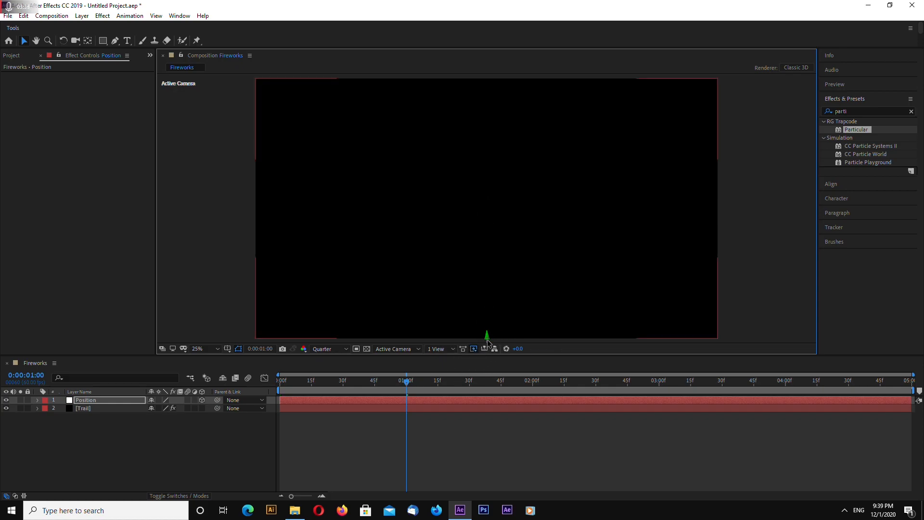
pyautogui.moveTo(406, 383); pyautogui.dragTo(244, 388)
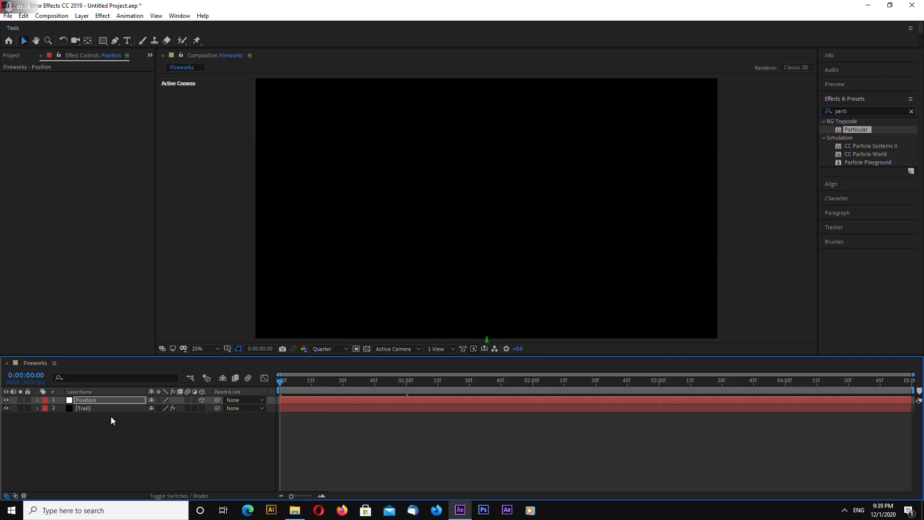
pyautogui.click(100, 401)
pyautogui.press('p')
pyautogui.click(62, 408)
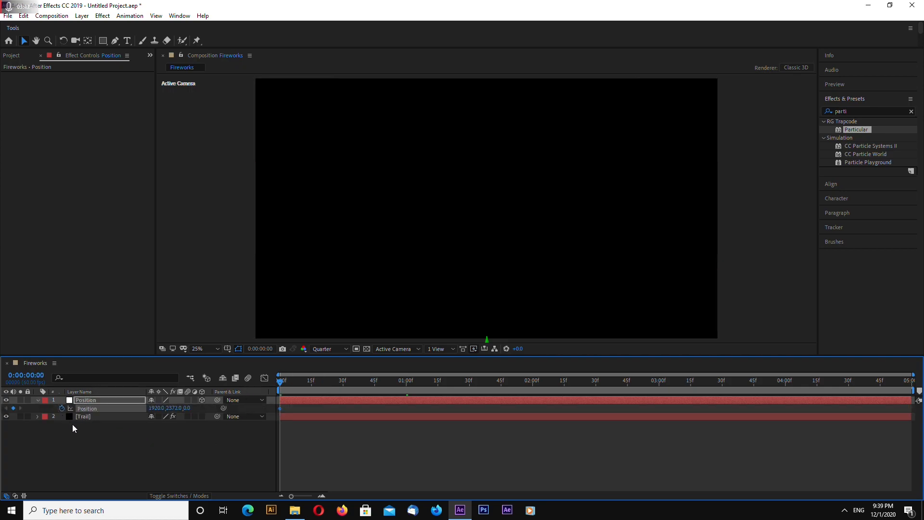
# - Raise the null slightly above the centre at 0:00:01:00, at Position 1920, 964, 0, and preview the rising trail
pyautogui.moveTo(284, 387); pyautogui.dragTo(407, 402)
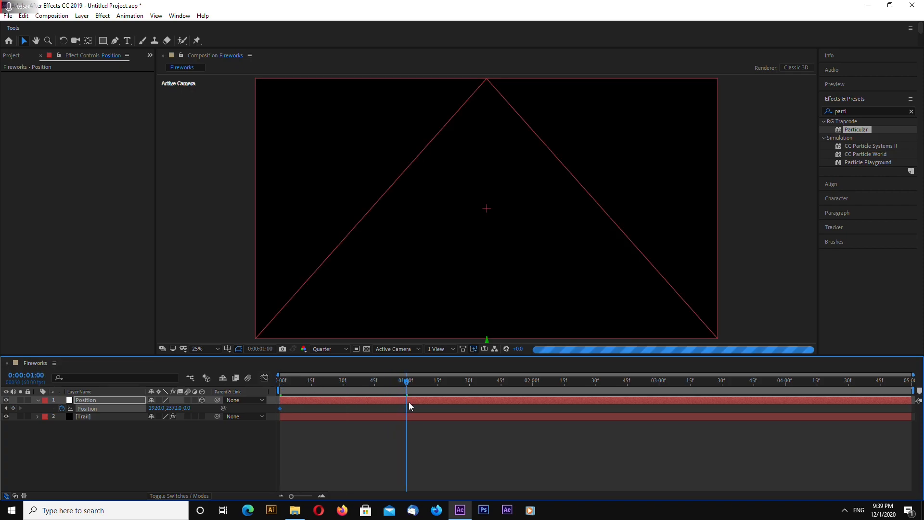
pyautogui.moveTo(488, 339); pyautogui.dragTo(505, 173)
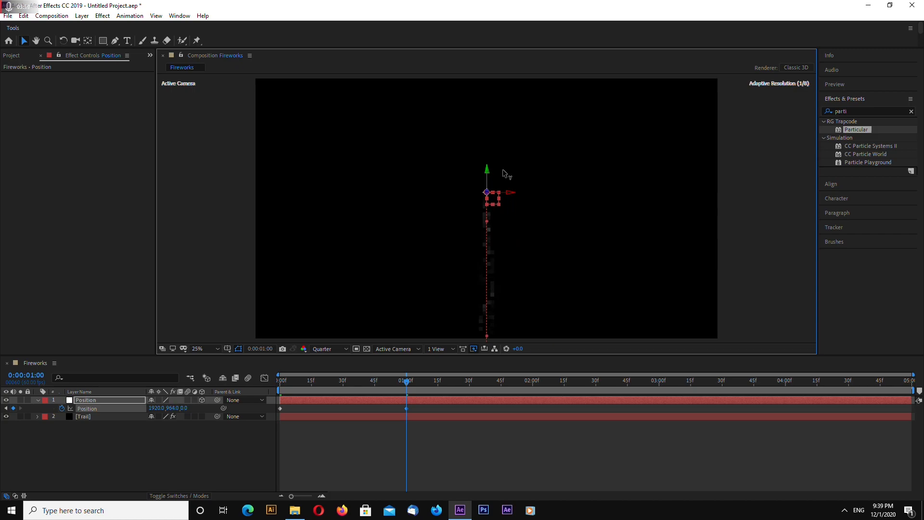
pyautogui.click(769, 221)
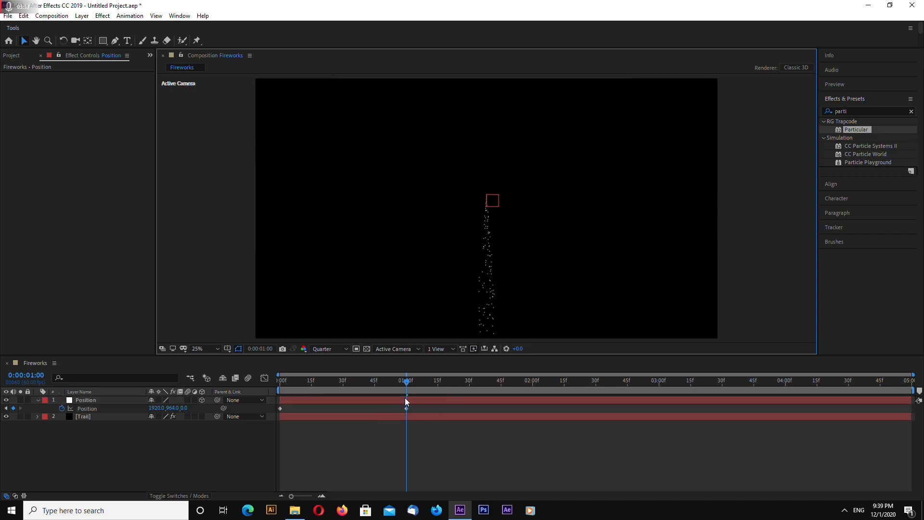
pyautogui.moveTo(406, 381); pyautogui.dragTo(350, 388)
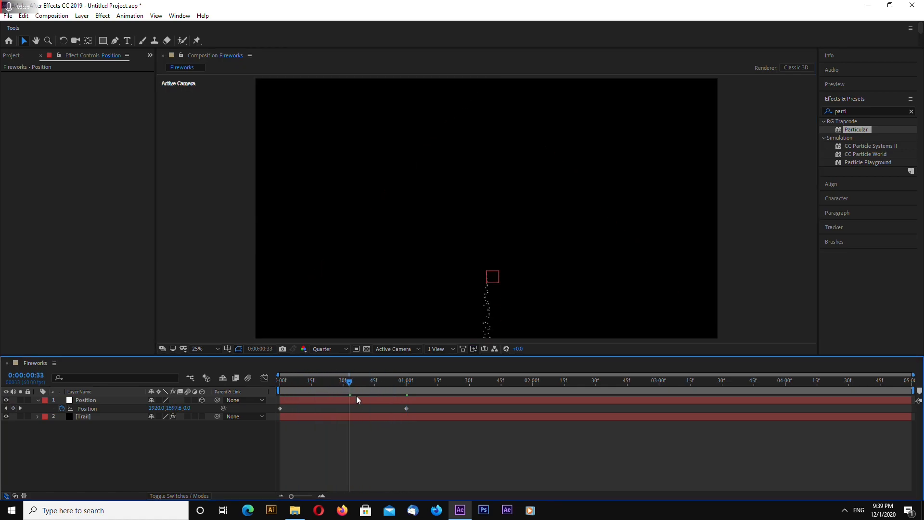
pyautogui.press('Home')
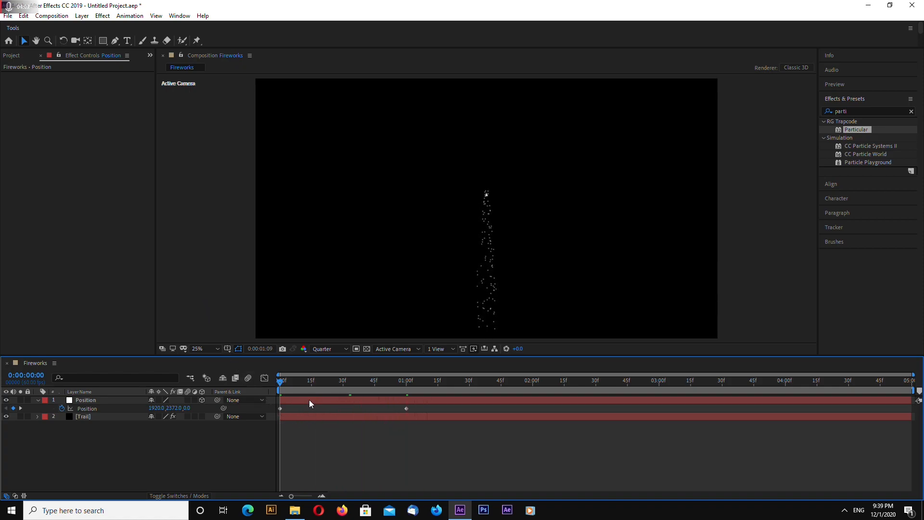
pyautogui.moveTo(344, 393); pyautogui.dragTo(406, 393)
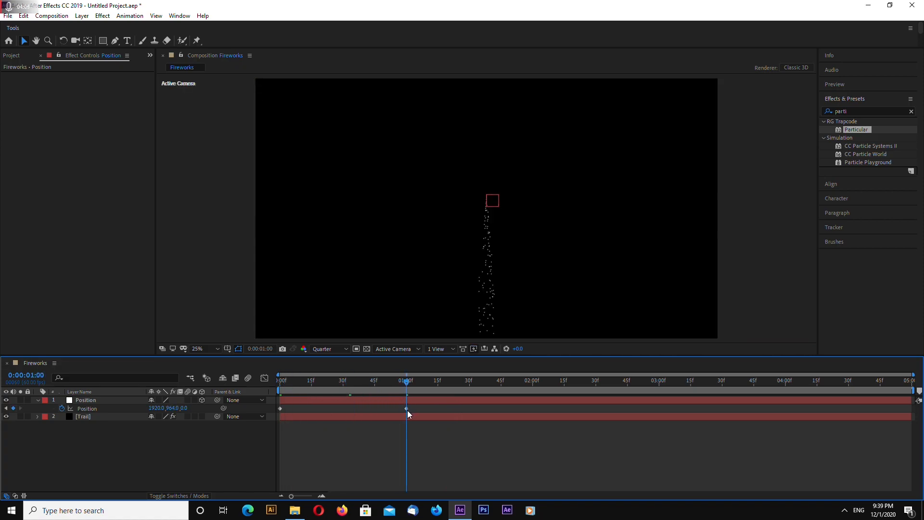
# - Keyframe the Trail emitter's Particles/sec at 0:00:00:59 and set it to 0 at 0:00:01:00
pyautogui.click(94, 418)
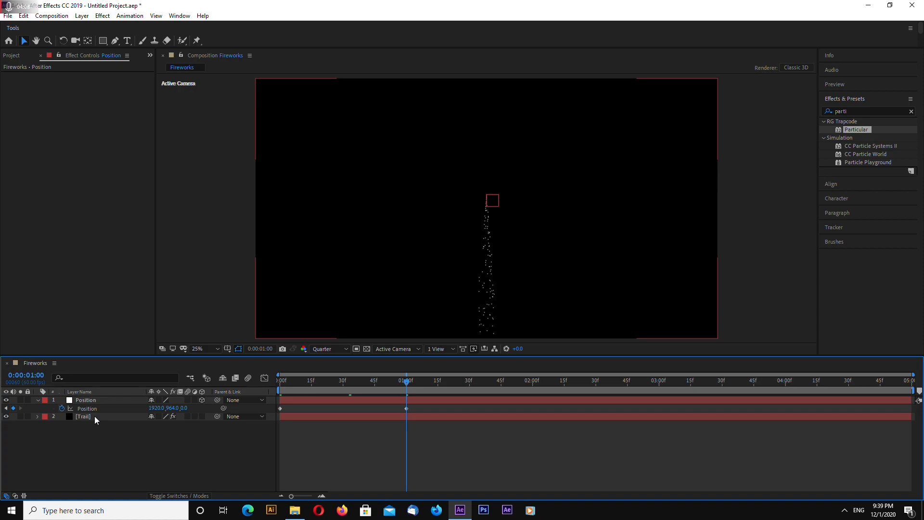
pyautogui.click(94, 416)
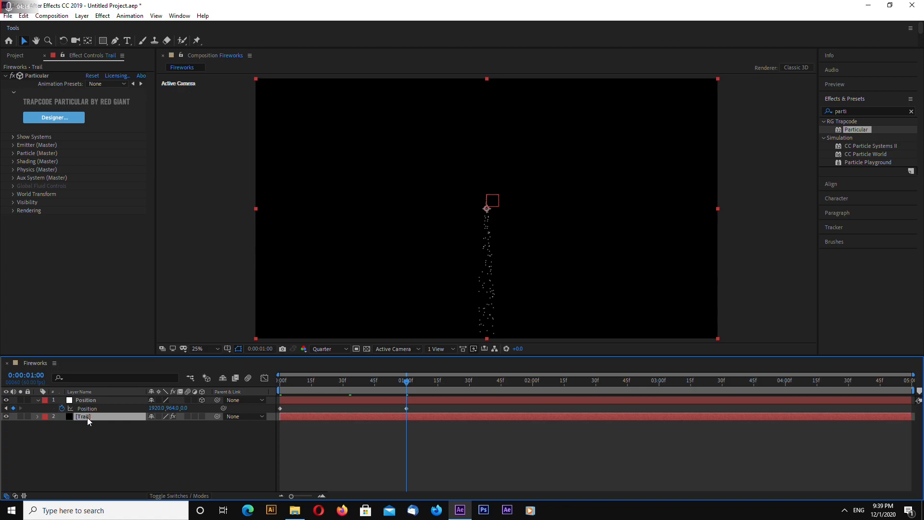
pyautogui.click(13, 146)
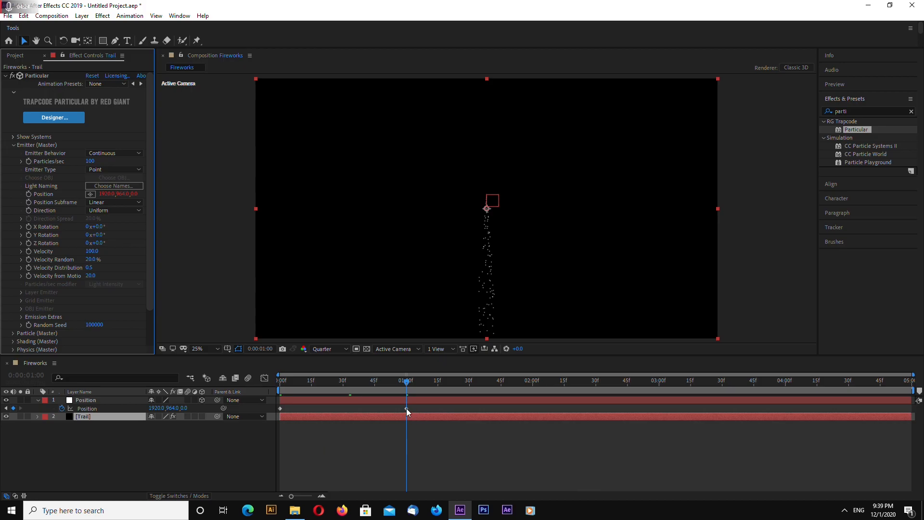
pyautogui.moveTo(406, 407)
pyautogui.press('pageup')
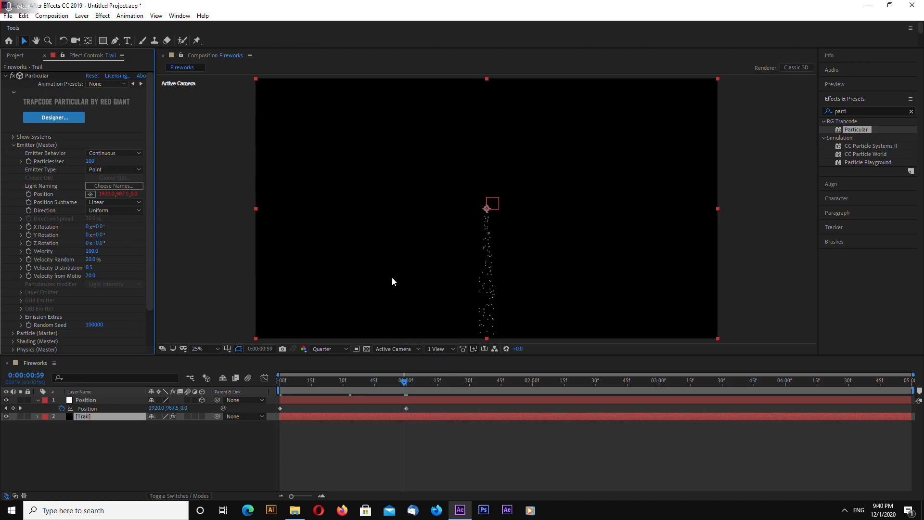
pyautogui.click(29, 161)
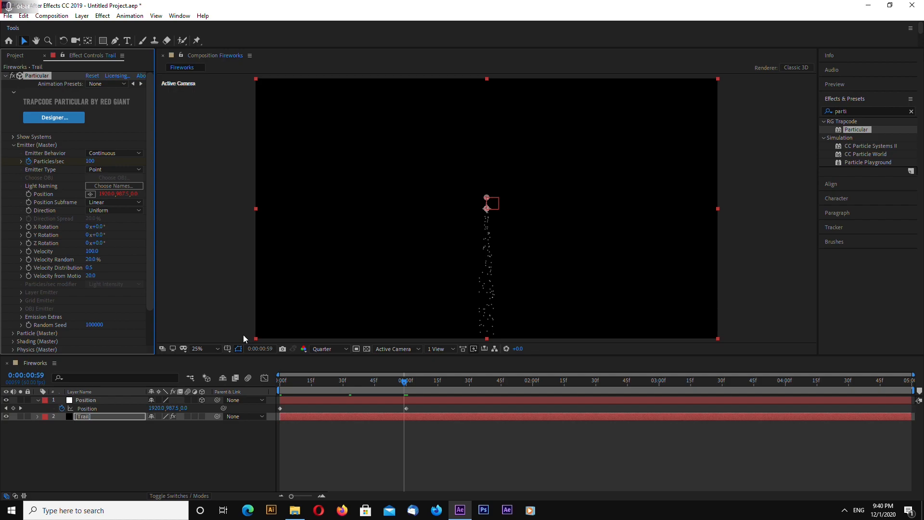
pyautogui.press('pagedown')
pyautogui.click(90, 161)
pyautogui.write('0')
pyautogui.press('Return')
pyautogui.moveTo(411, 388); pyautogui.dragTo(393, 381)
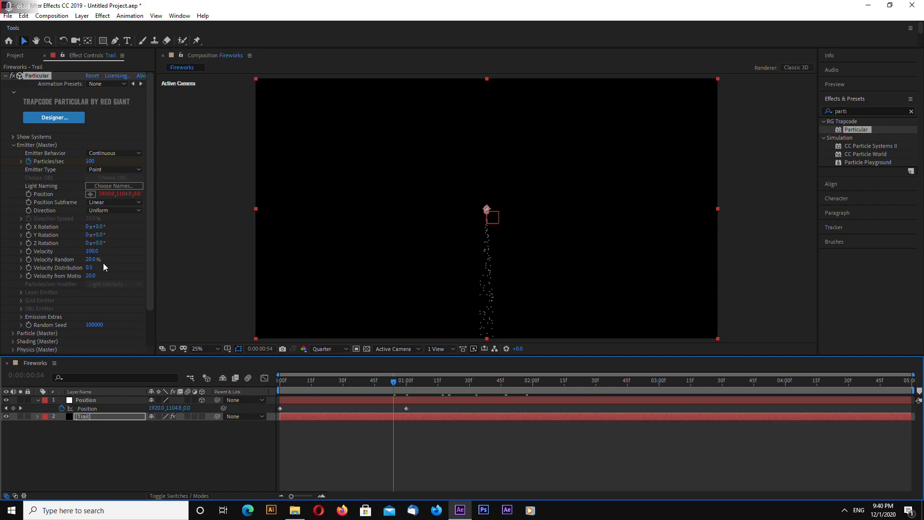
# - Set the emitter's Velocity from Motion to 0 and play back the trail
pyautogui.click(91, 281)
pyautogui.write('0')
pyautogui.press('Return')
pyautogui.press('space')
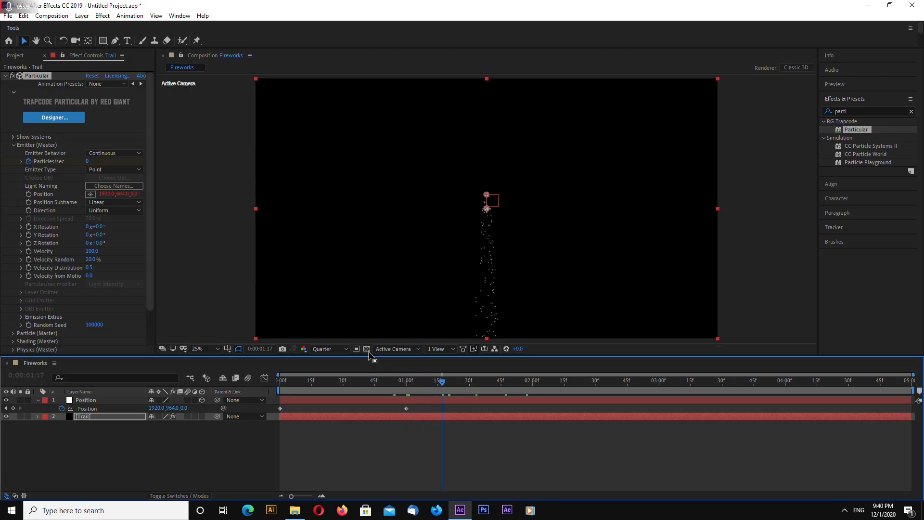
# - Reduce the emitter's Velocity to 40 for a narrower trail
pyautogui.click(91, 251)
pyautogui.write('50')
pyautogui.press('Return')
pyautogui.click(90, 252)
pyautogui.write('40')
pyautogui.press('Return')
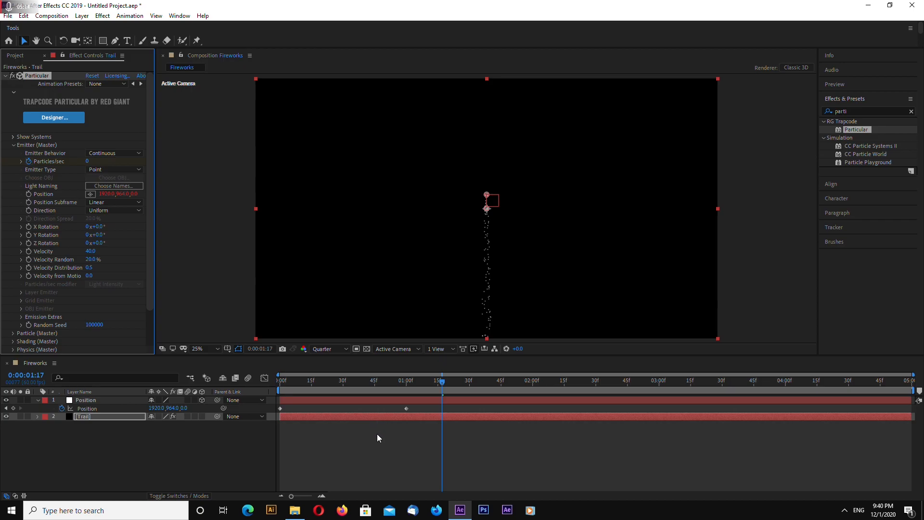
# - Reveal the Trail layer's keyframes and set the Particles/sec keyframe at 0:00:00:59 to 300
pyautogui.click(359, 465)
pyautogui.click(73, 417)
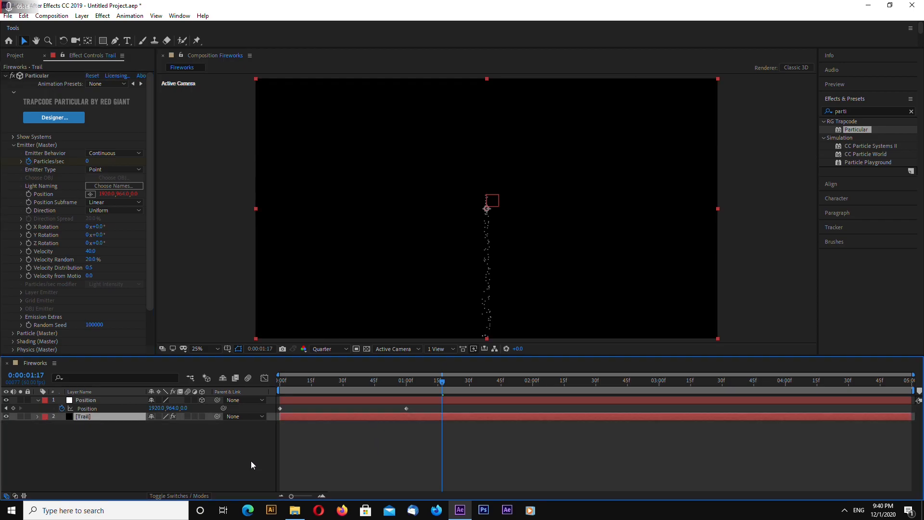
pyautogui.press('u')
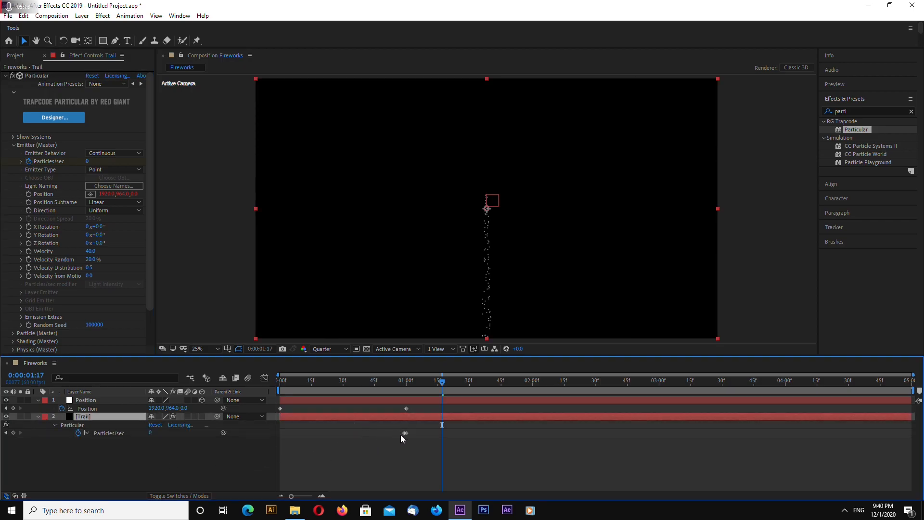
pyautogui.click(6, 433)
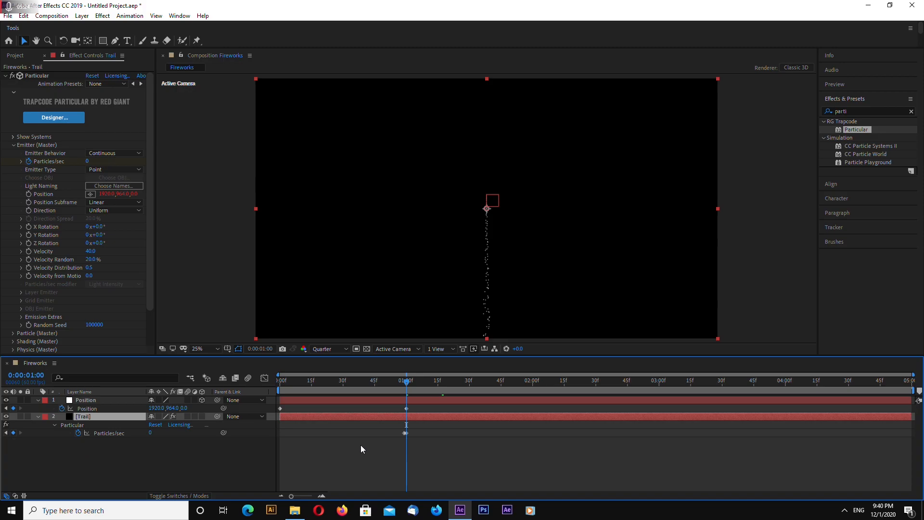
pyautogui.press('pageup')
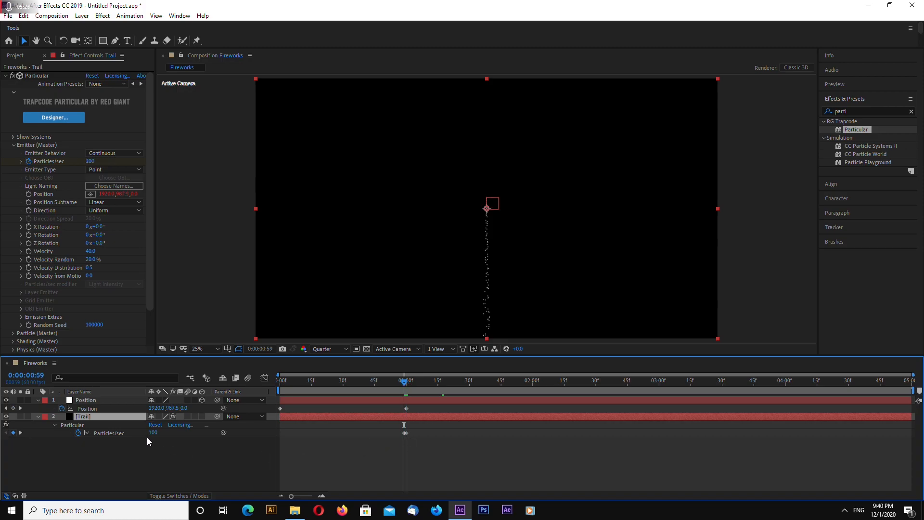
pyautogui.click(153, 432)
pyautogui.write('30')
pyautogui.press('Return')
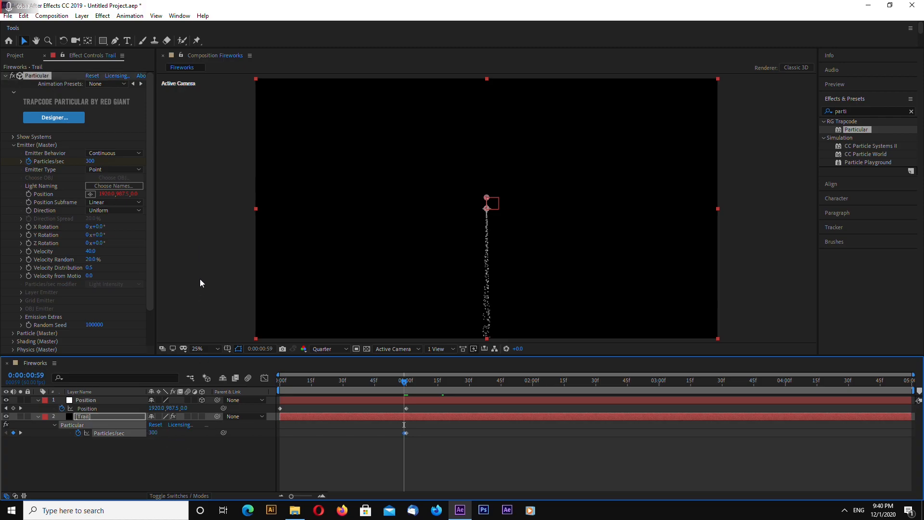
# - Set the particle Size to 3 and switch the composition preview resolution to Full
pyautogui.click(13, 145)
pyautogui.click(13, 153)
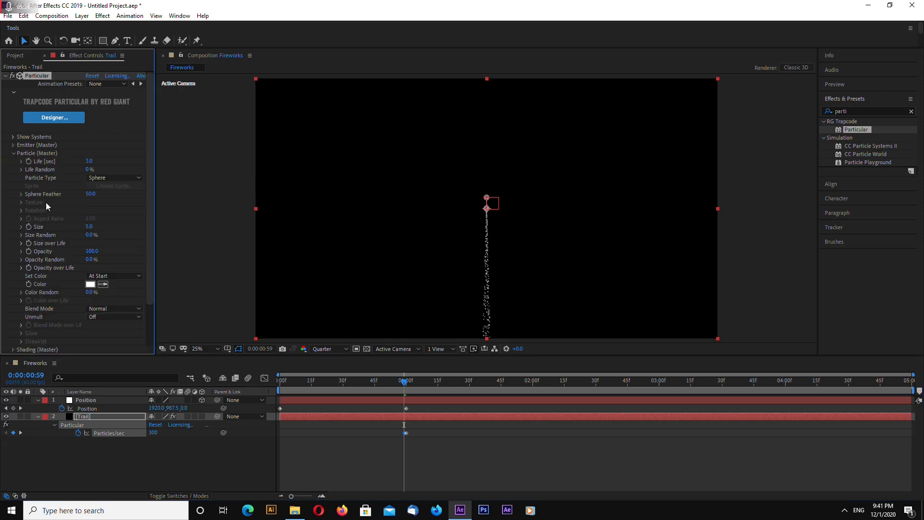
pyautogui.write('3')
pyautogui.press('Return')
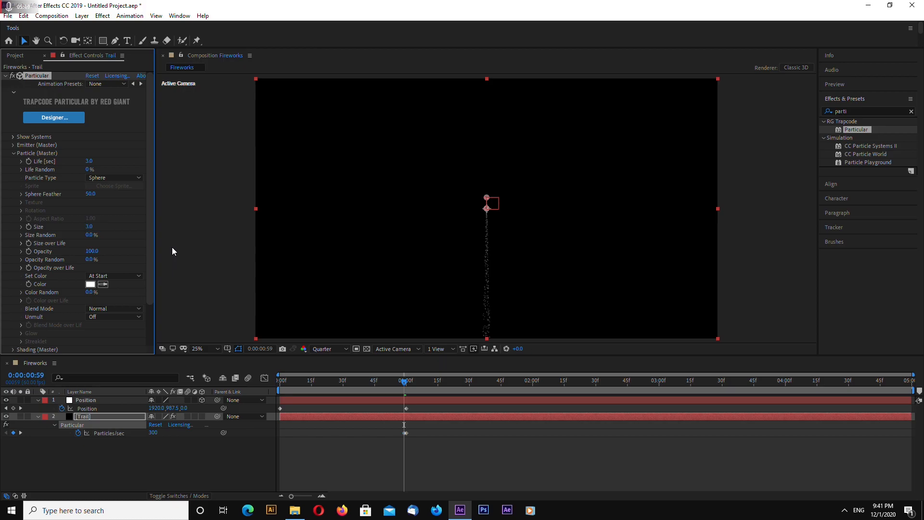
pyautogui.click(329, 348)
pyautogui.click(339, 374)
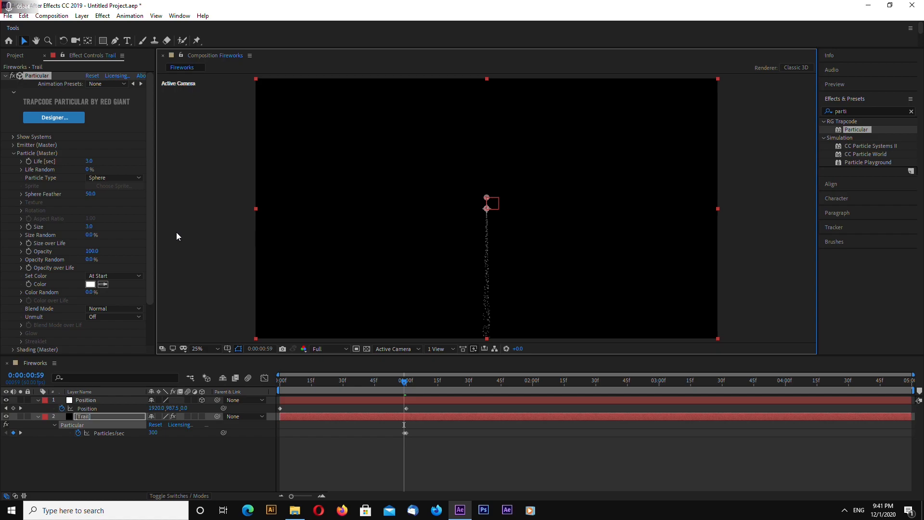
# - Set the particle Life to 1 second and check the trail's fade around 0:00:01:10
pyautogui.moveTo(404, 382); pyautogui.dragTo(522, 381)
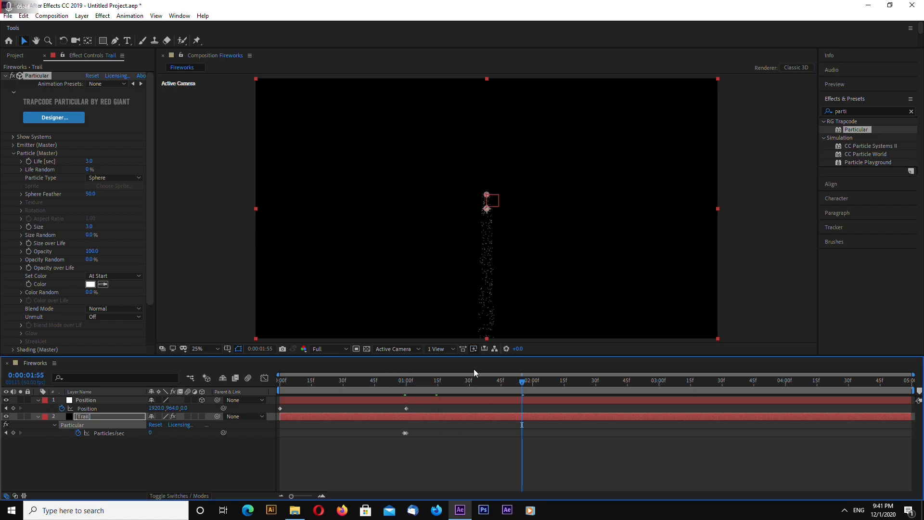
pyautogui.click(90, 162)
pyautogui.write('1')
pyautogui.press('Return')
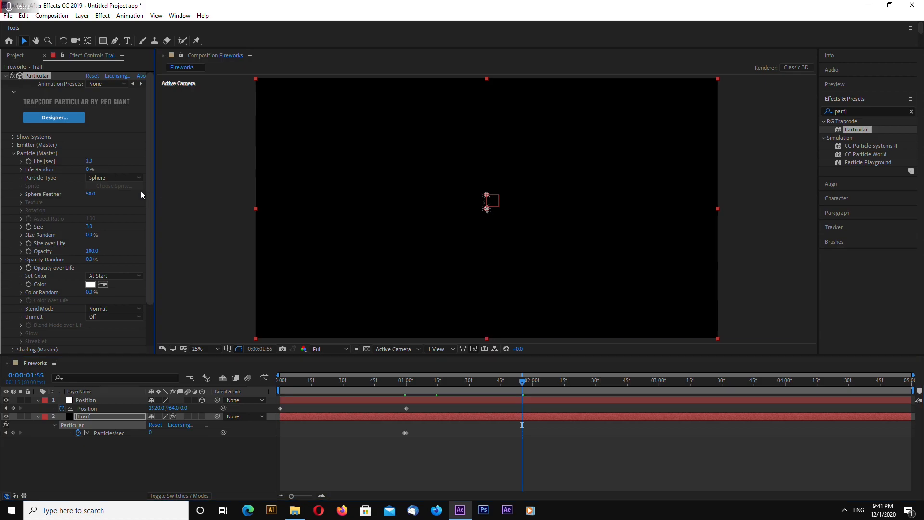
pyautogui.moveTo(392, 380); pyautogui.dragTo(427, 383)
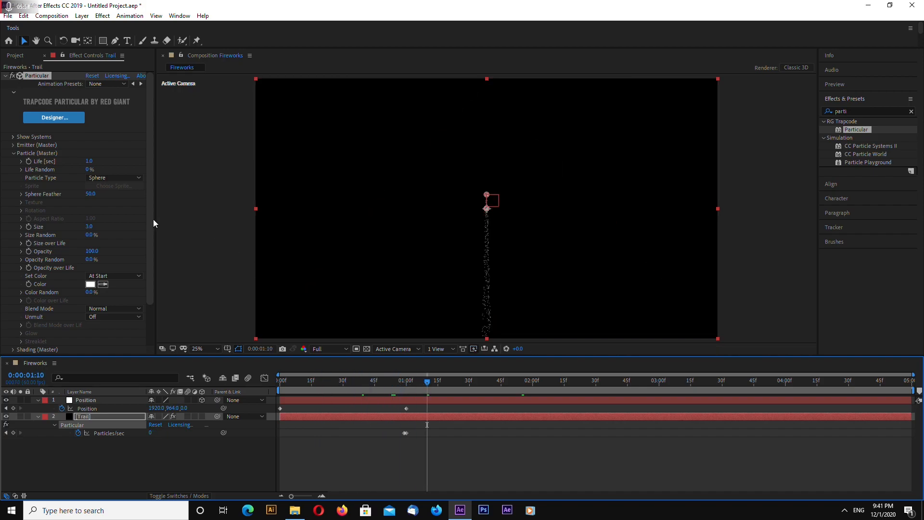
# - Set the Turbulence Field's Scale to 2 in the Air settings of Physics (Master)
pyautogui.click(13, 154)
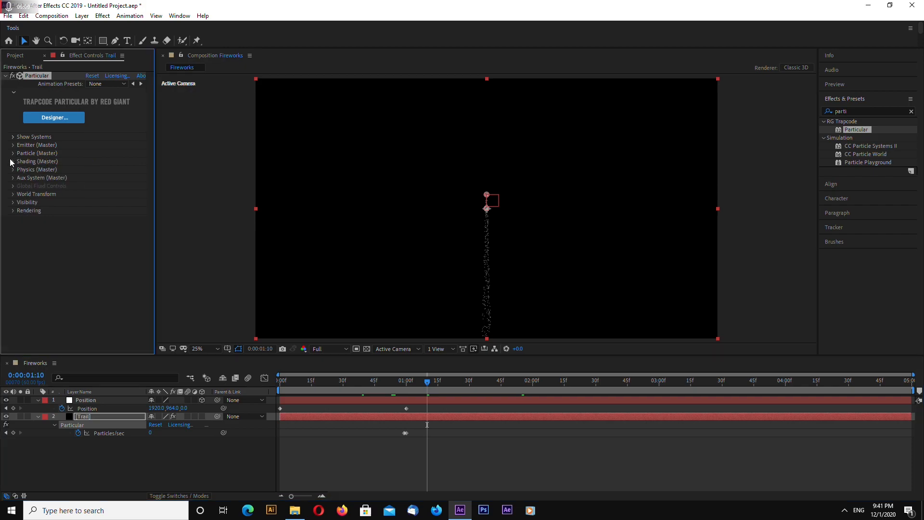
pyautogui.click(13, 170)
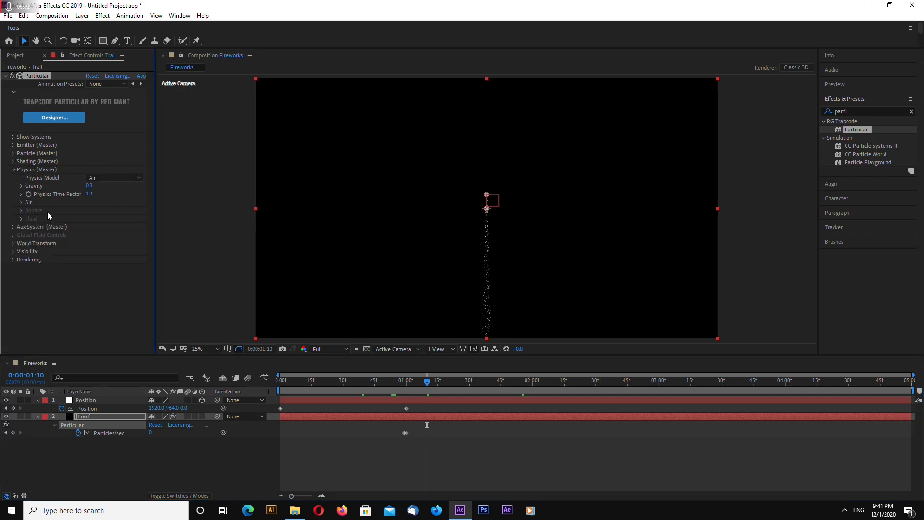
pyautogui.click(21, 203)
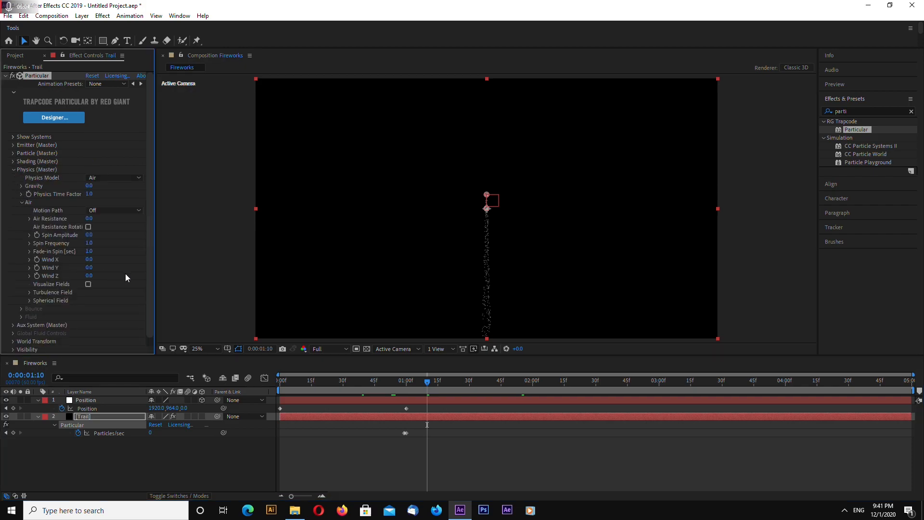
pyautogui.click(29, 292)
pyautogui.scroll(-3, 30, 293)
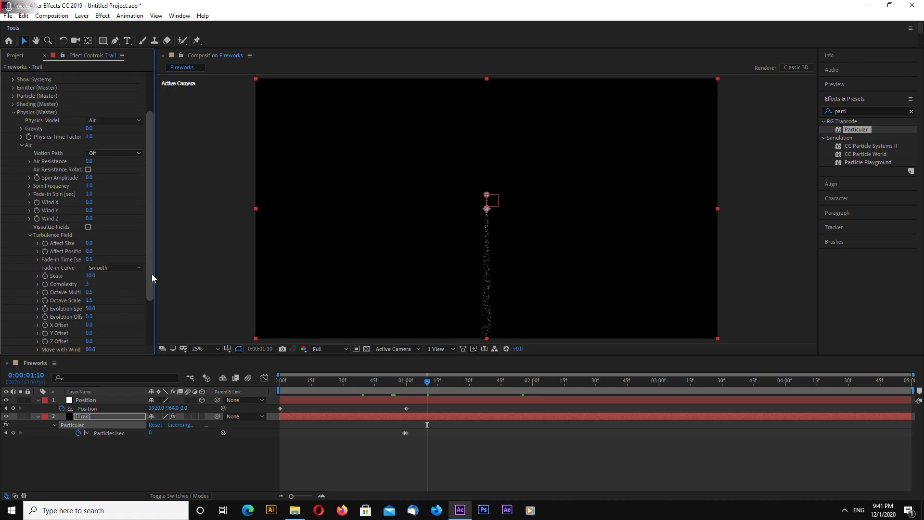
pyautogui.moveTo(150, 270); pyautogui.dragTo(153, 286)
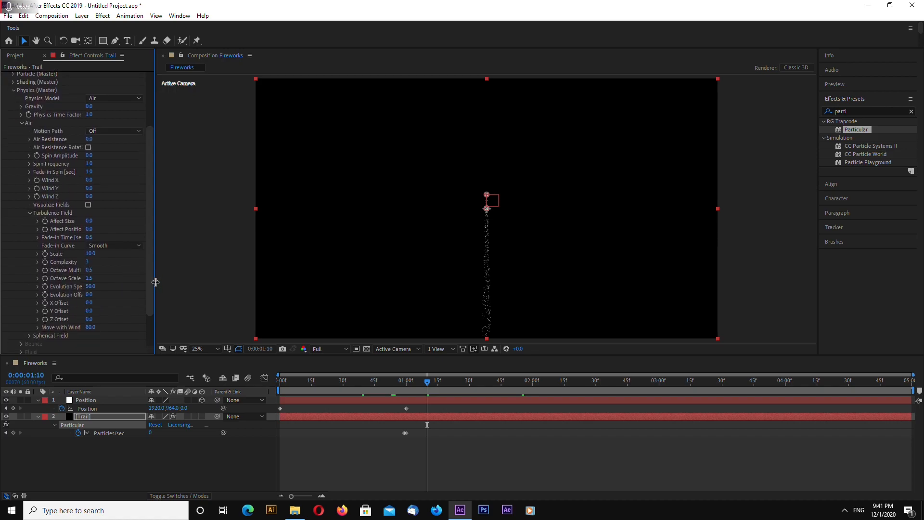
pyautogui.click(92, 254)
pyautogui.write('2')
pyautogui.press('Return')
# - Set the Turbulence Field's Affect Position to 200 and turn on Visualize Fields
pyautogui.write('100')
pyautogui.press('Return')
pyautogui.click(99, 229)
pyautogui.write('200')
pyautogui.press('Return')
pyautogui.click(89, 206)
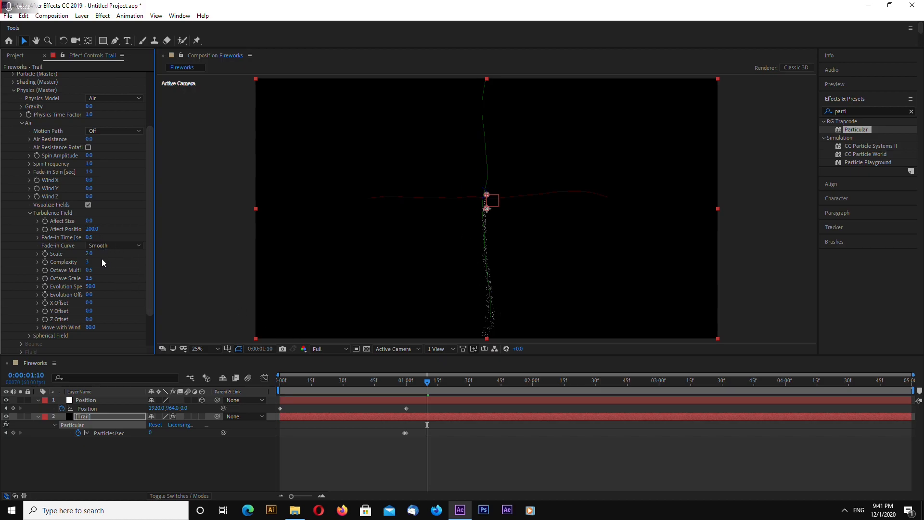
# - Set the Turbulence Field's Scale to 5 and Affect Position to 100
pyautogui.click(90, 254)
pyautogui.write('5')
pyautogui.press('Return')
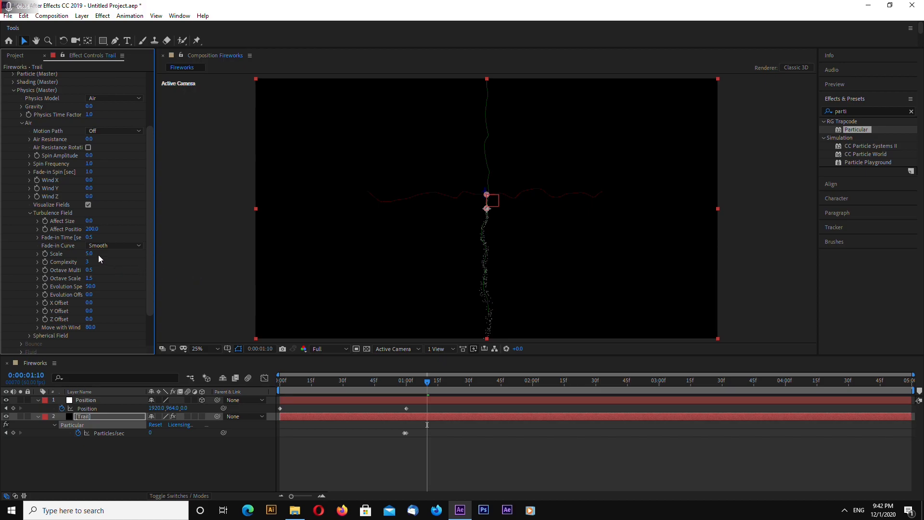
pyautogui.click(92, 229)
pyautogui.write('100')
pyautogui.press('Return')
pyautogui.click(28, 212)
# - Turn off Visualize Fields and preview the rising trail from 0:00:00:46 to about 0:00:01:24
pyautogui.click(200, 244)
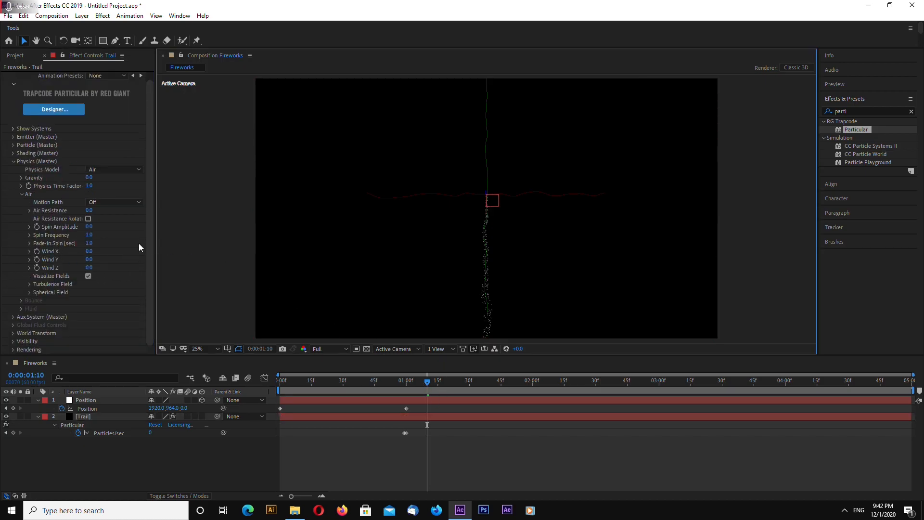
pyautogui.click(89, 278)
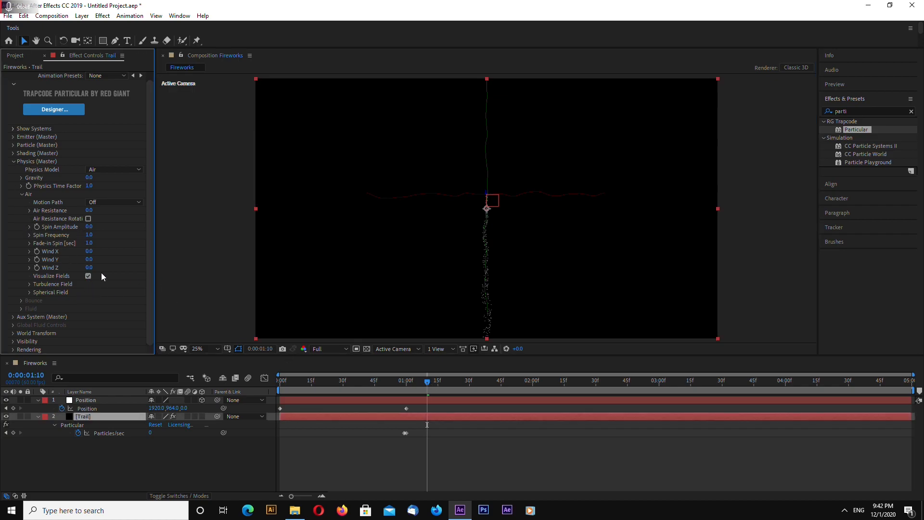
pyautogui.click(88, 277)
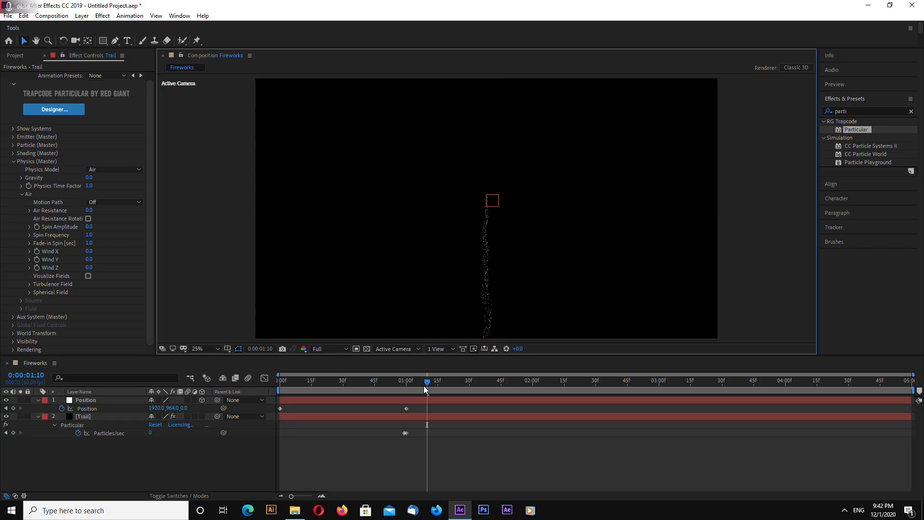
pyautogui.click(376, 380)
pyautogui.press('space')
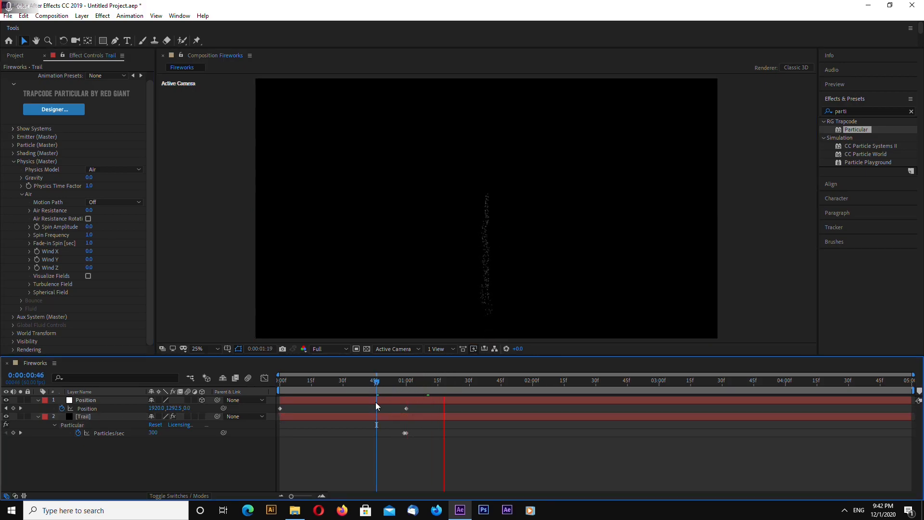
pyautogui.moveTo(378, 383); pyautogui.dragTo(457, 383)
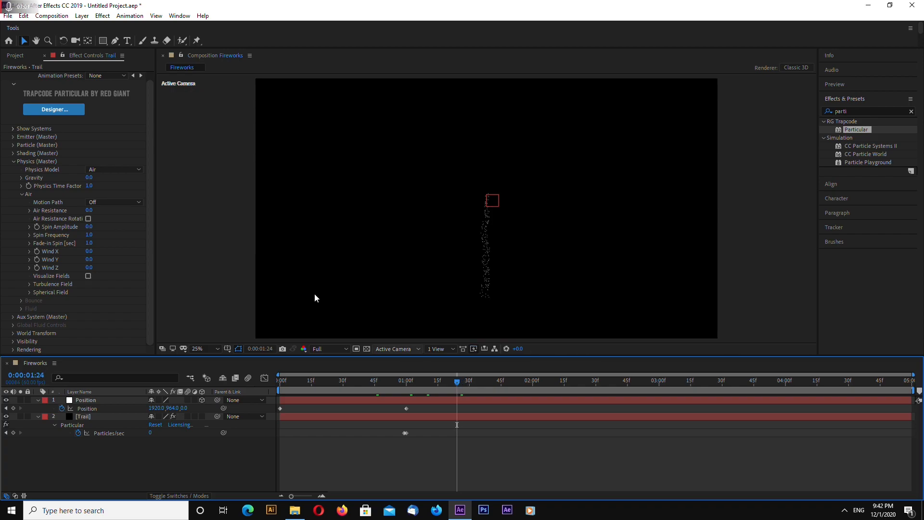
# - Set the particle Life Random to 100% in Particle (Master) and check the trail at 0:00:01:10
pyautogui.click(15, 162)
pyautogui.click(13, 153)
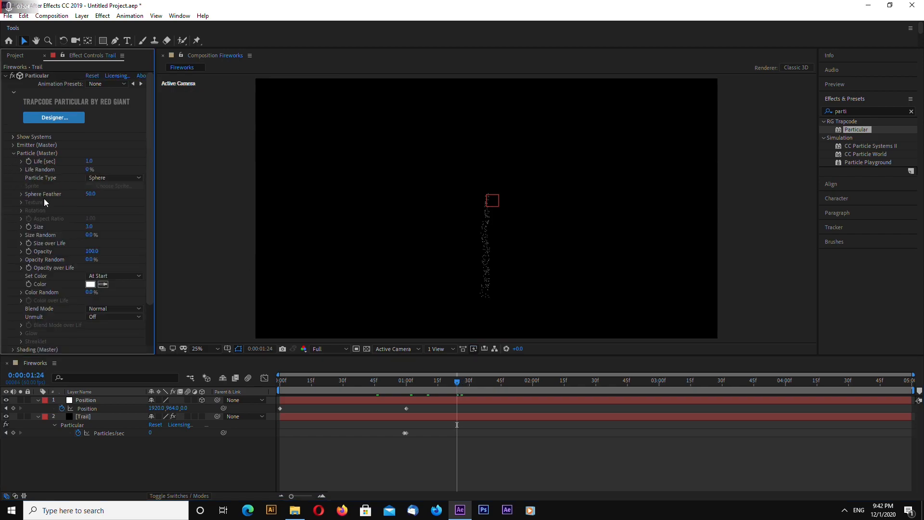
pyautogui.click(88, 169)
pyautogui.write('100')
pyautogui.press('Return')
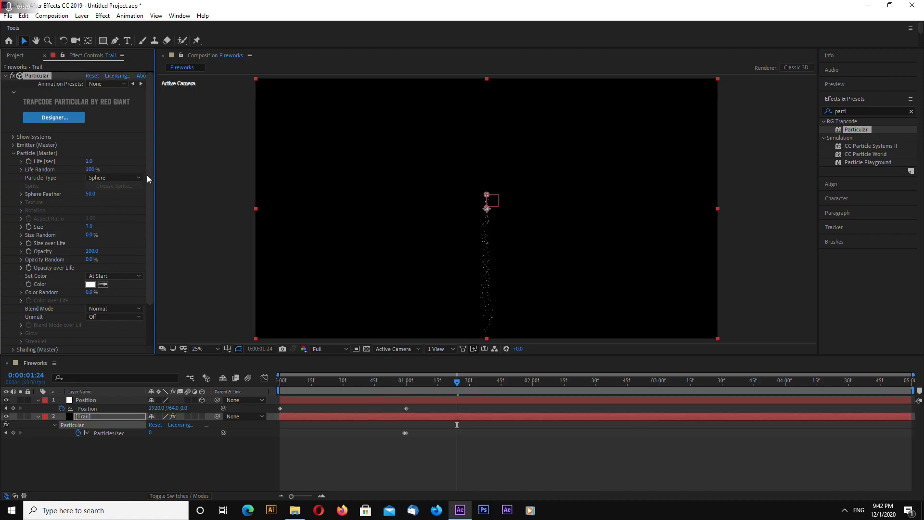
pyautogui.scroll(-1, 151, 181)
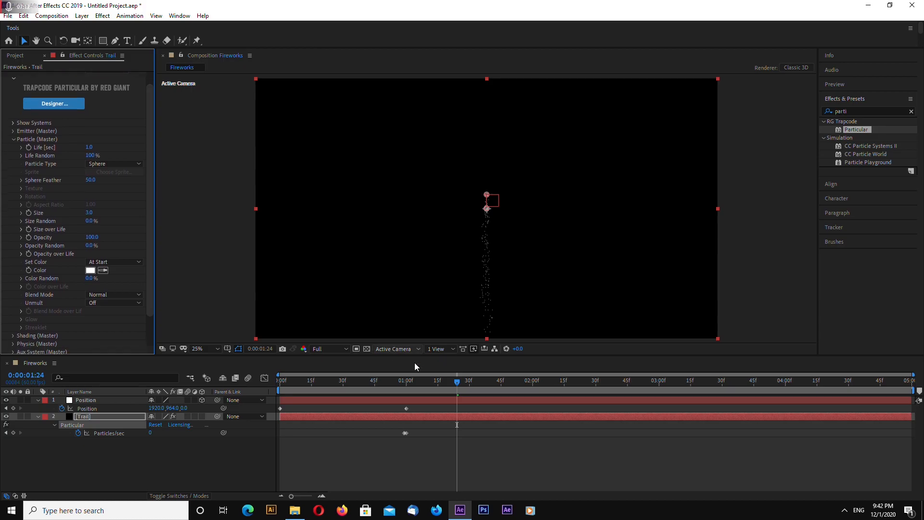
pyautogui.moveTo(458, 381); pyautogui.dragTo(426, 381)
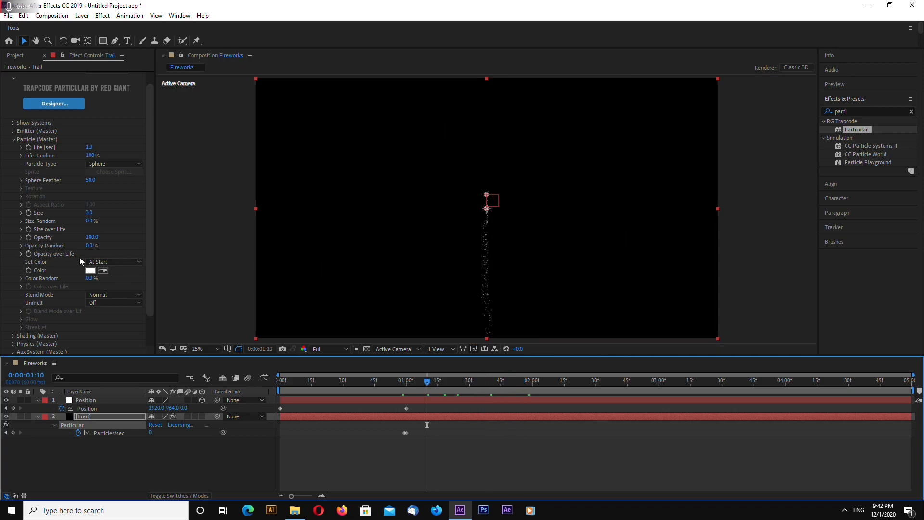
# - Apply the fade-in and fade-out preset curve to Opacity over Life and set Opacity Random to 50%
pyautogui.click(22, 254)
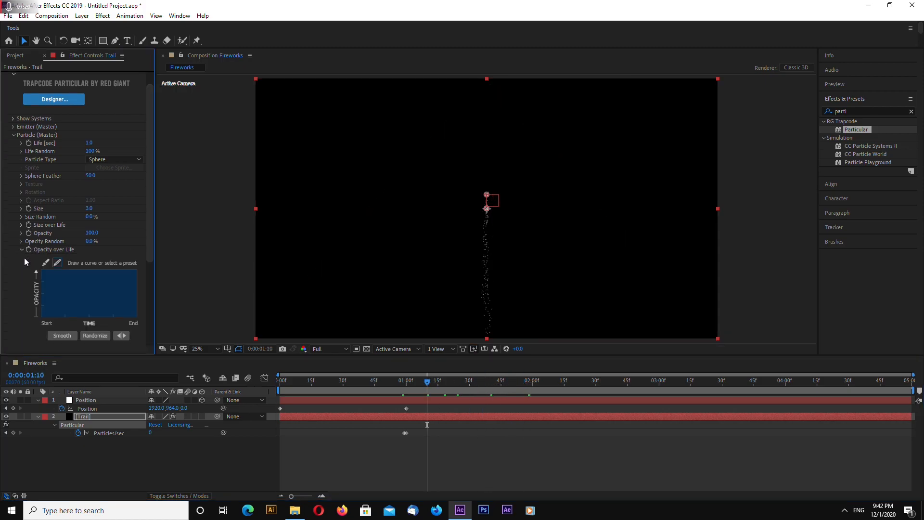
pyautogui.moveTo(157, 266); pyautogui.dragTo(227, 267)
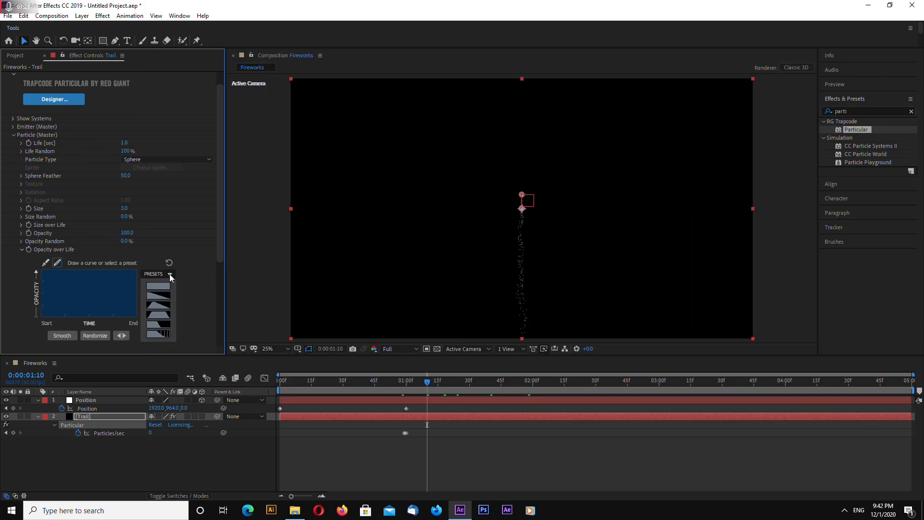
pyautogui.click(160, 314)
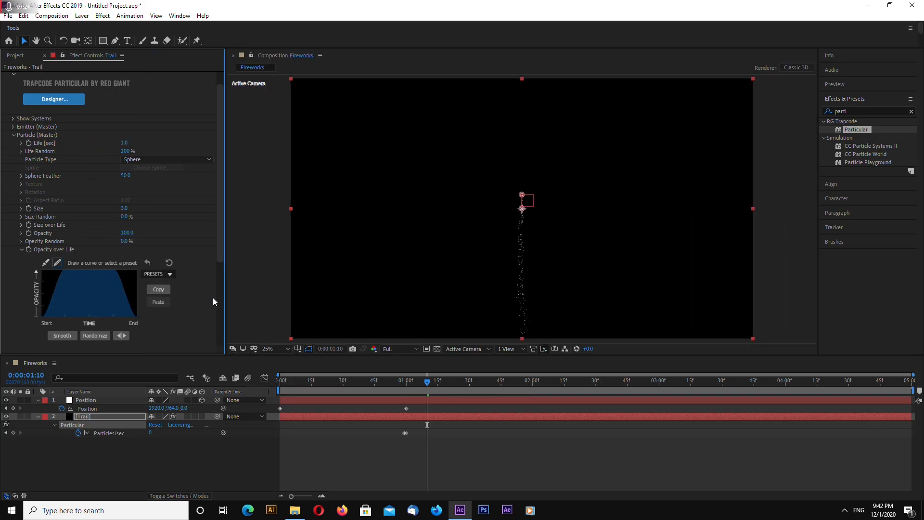
pyautogui.click(125, 241)
pyautogui.write('50')
pyautogui.press('Return')
# - Set the particle Size to 3.5 and Size Random to 50%
pyautogui.click(127, 210)
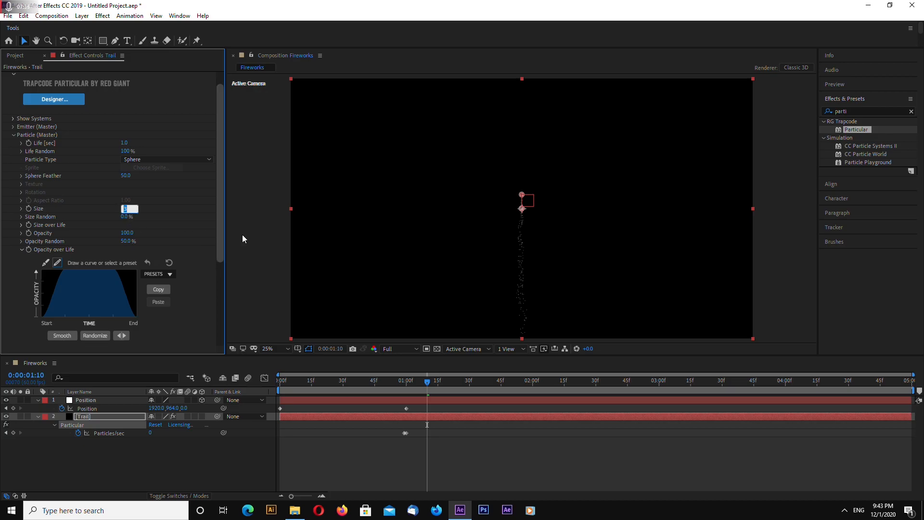
pyautogui.write('4')
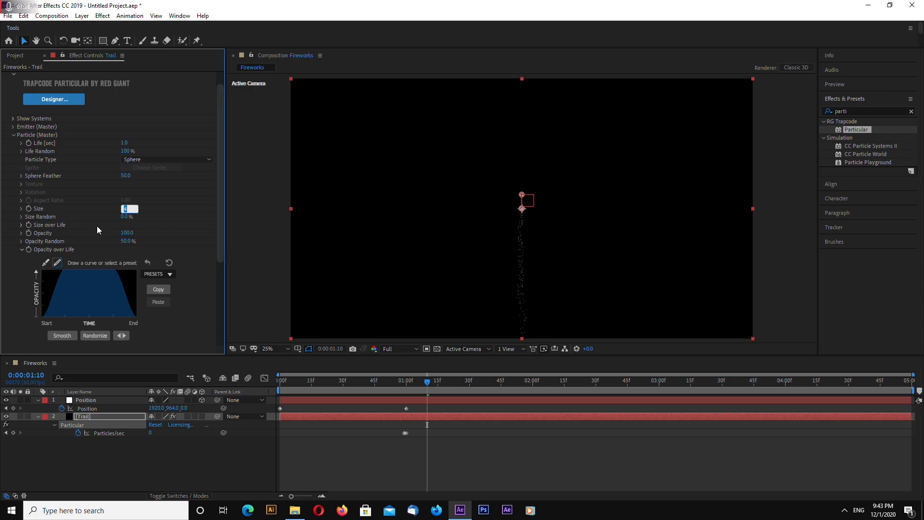
pyautogui.write('3.5')
pyautogui.press('Return')
pyautogui.click(126, 217)
pyautogui.write('50')
pyautogui.press('Return')
pyautogui.click(14, 135)
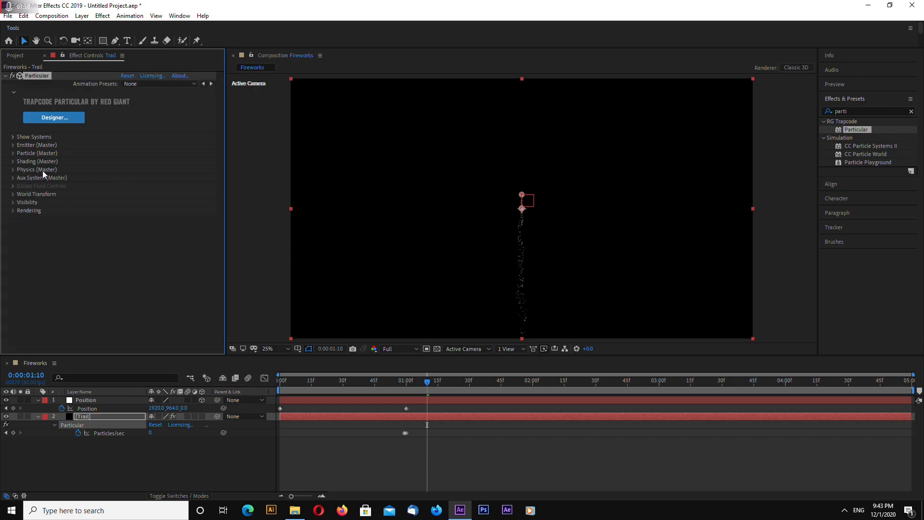
# - Scrub the timeline between 0:00:01:00 and 0:00:01:12 to examine how the trail fades out
pyautogui.click(296, 263)
pyautogui.moveTo(427, 383)
pyautogui.mouseDown()
pyautogui.moveTo(534, 384)
pyautogui.moveTo(353, 384)
pyautogui.moveTo(433, 385)
pyautogui.mouseUp()
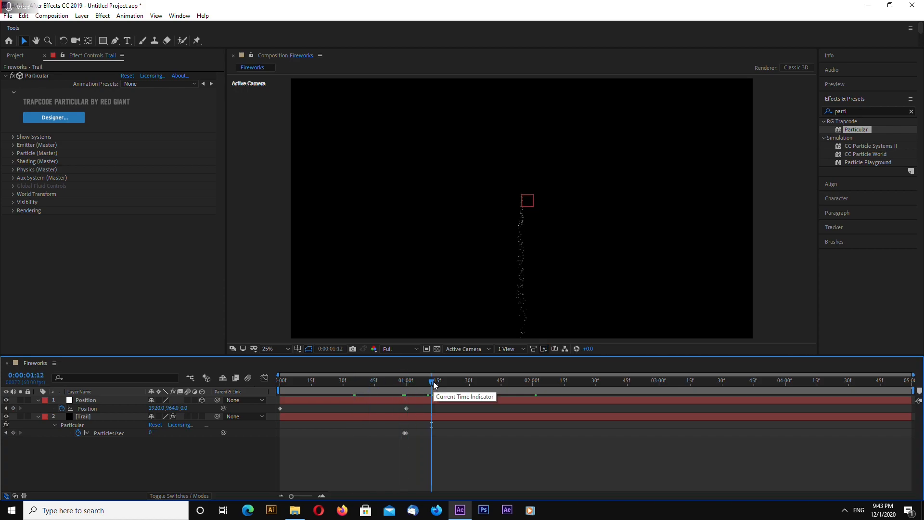
pyautogui.moveTo(434, 383); pyautogui.dragTo(407, 385)
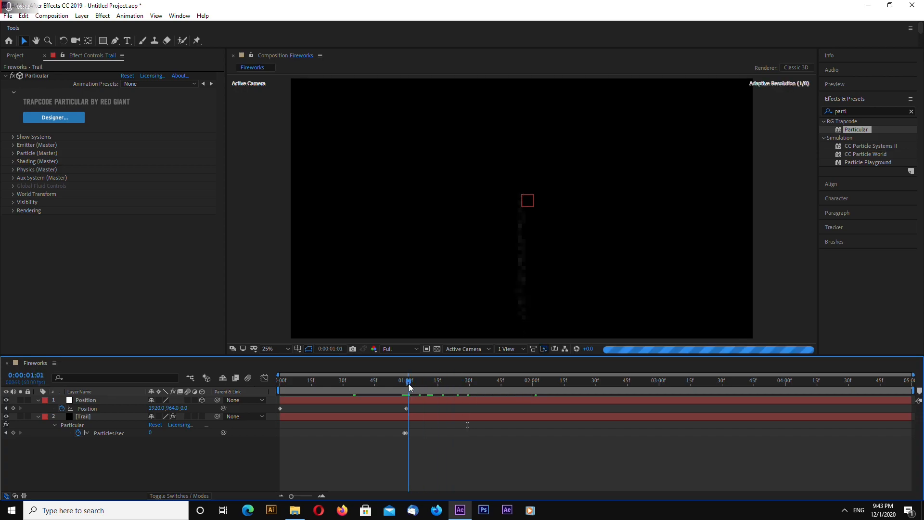
# - Duplicate the Trail layer and delete the Particles/sec keyframes from the lower of the two layers
pyautogui.click(98, 416)
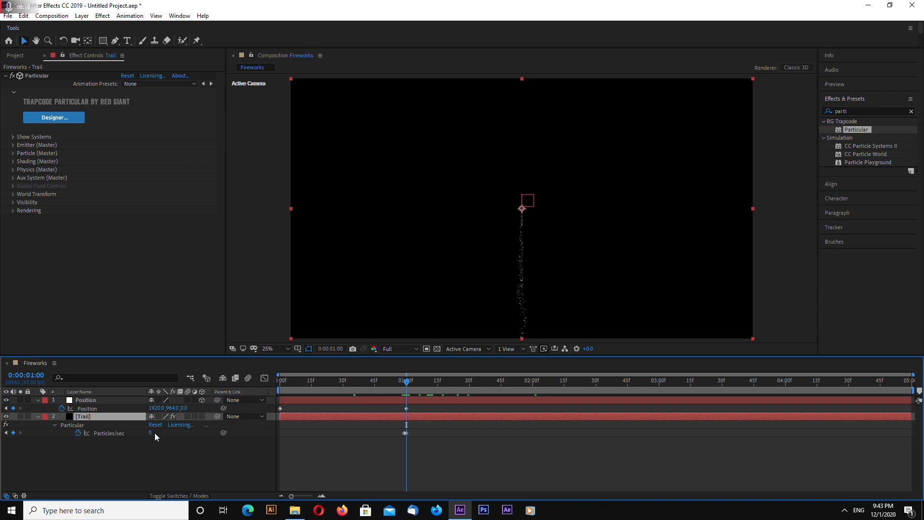
pyautogui.hotkey('ctrl', 'd')
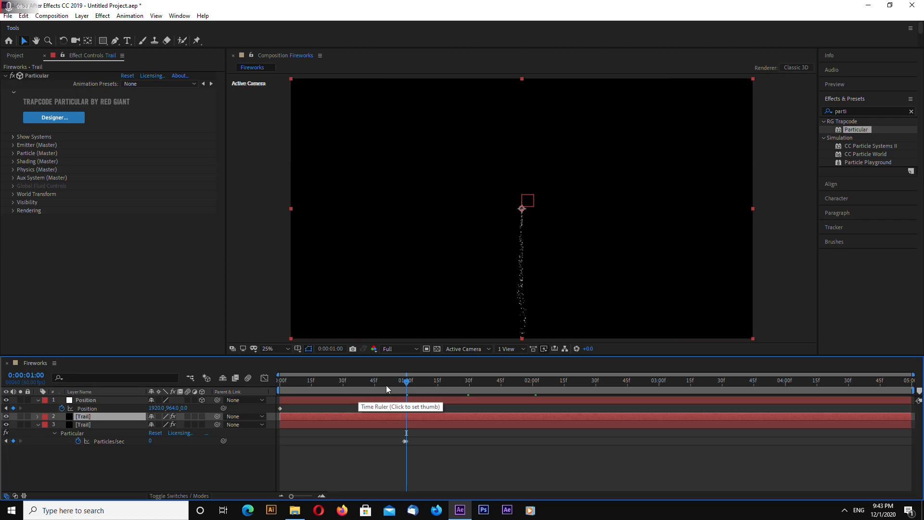
pyautogui.moveTo(406, 381); pyautogui.dragTo(247, 380)
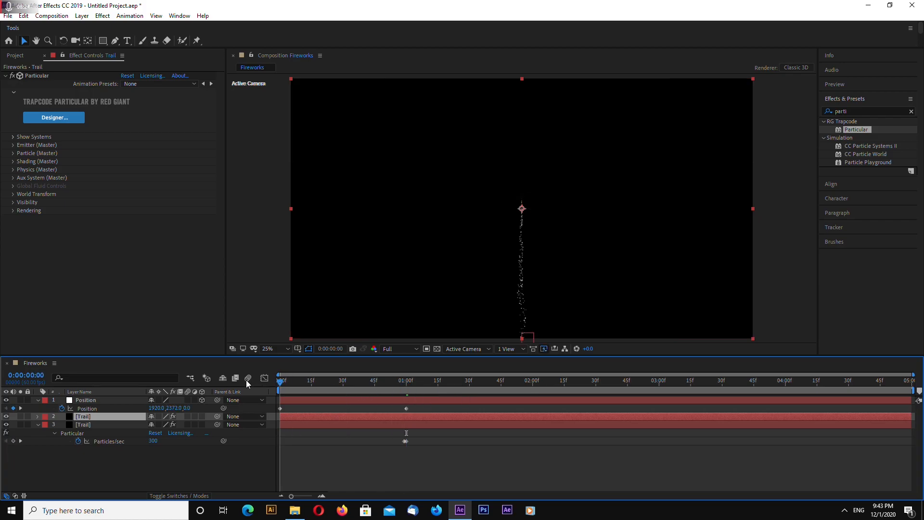
pyautogui.click(405, 441)
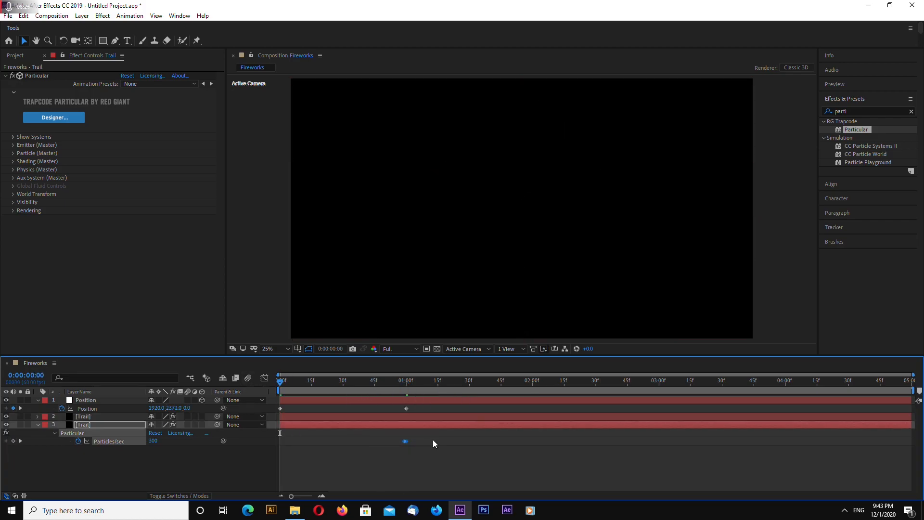
pyautogui.press('Delete')
# - Rename the lower Trail layer Main-Fireworks
pyautogui.rightClick(116, 426)
pyautogui.click(139, 417)
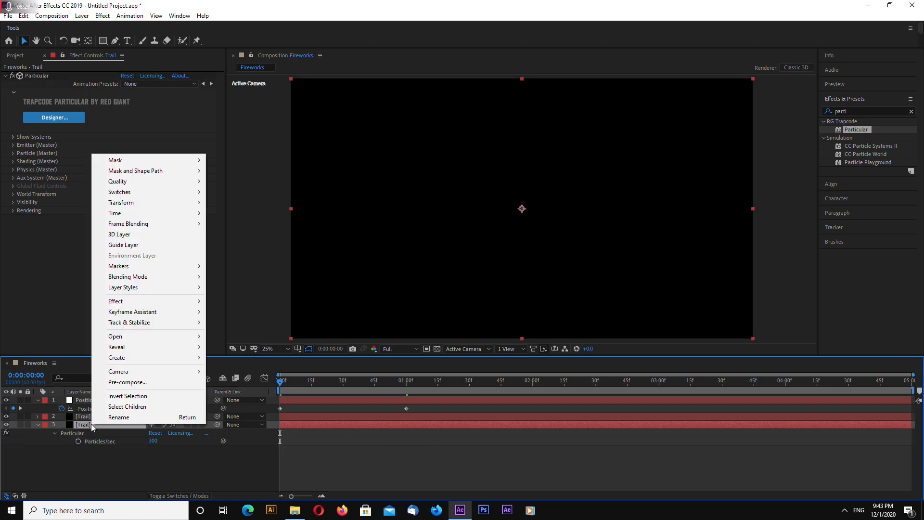
pyautogui.write('Main-Fireworks')
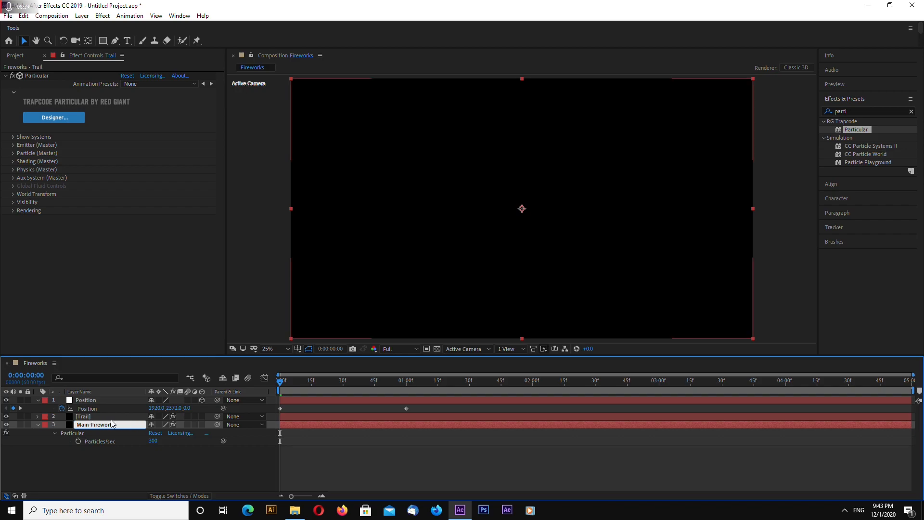
pyautogui.press('Return')
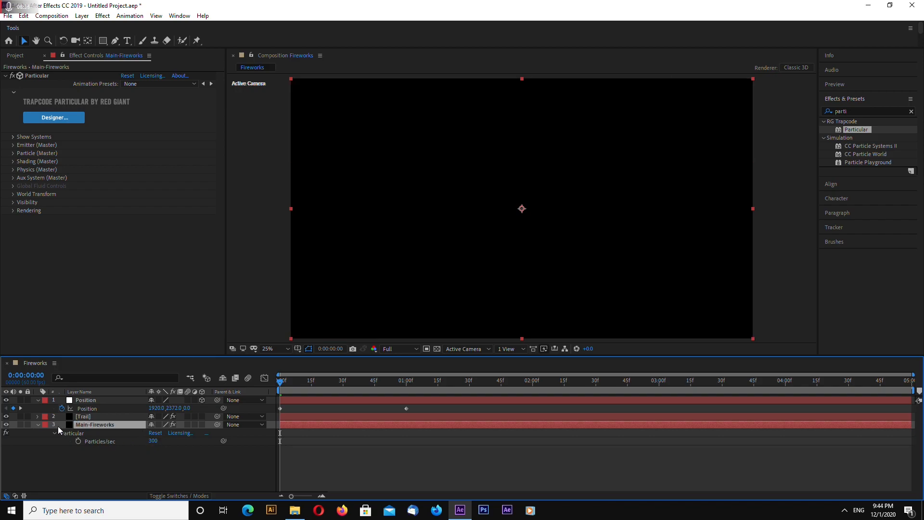
# - Add a Particles/sec keyframe to Main-Fireworks at 0:00:01:00, in line with the null's second Position keyframe
pyautogui.moveTo(280, 381); pyautogui.dragTo(406, 386)
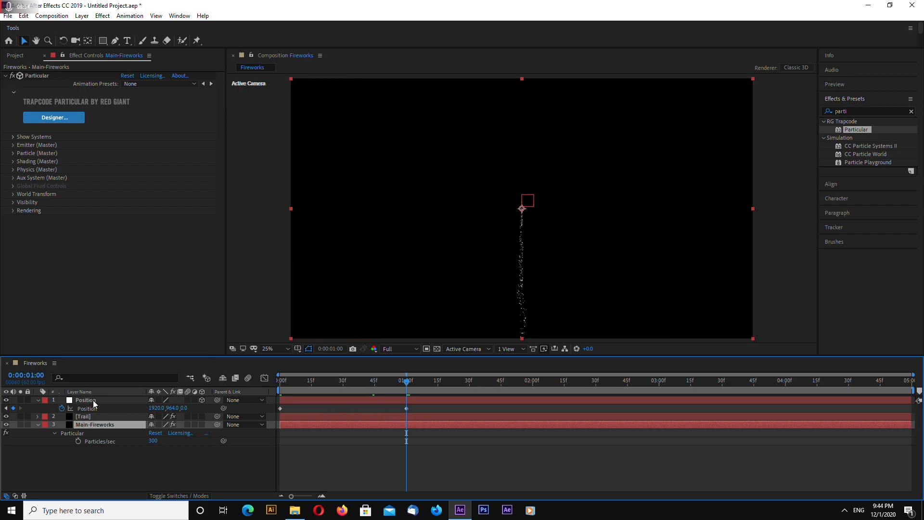
pyautogui.click(406, 409)
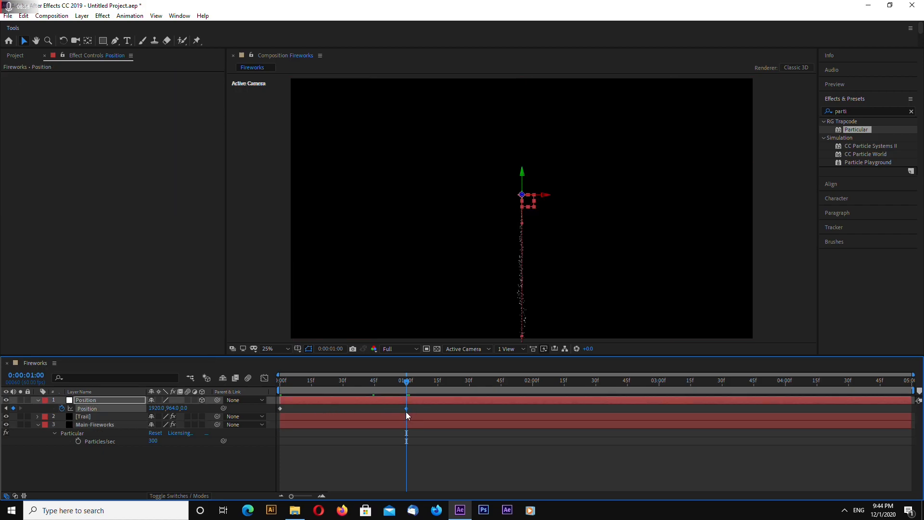
pyautogui.press('=')
pyautogui.press('=')
pyautogui.press('-')
pyautogui.press('-')
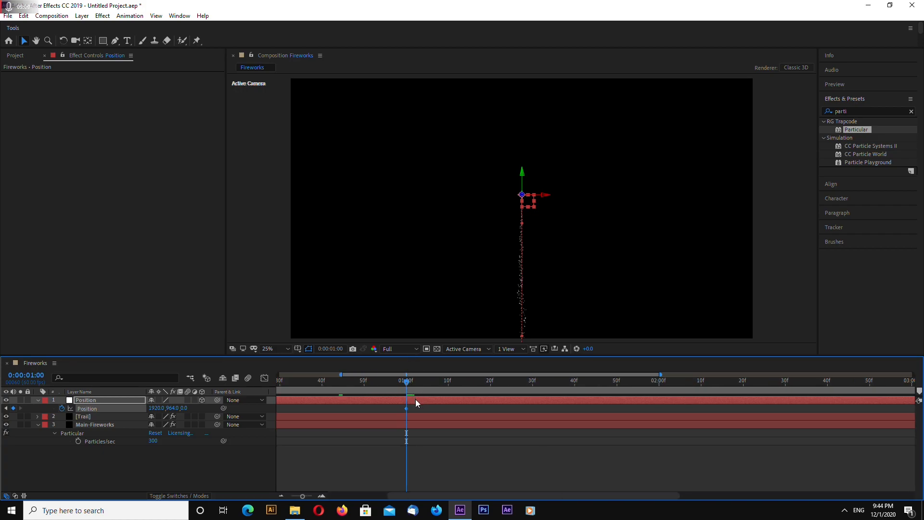
pyautogui.click(405, 425)
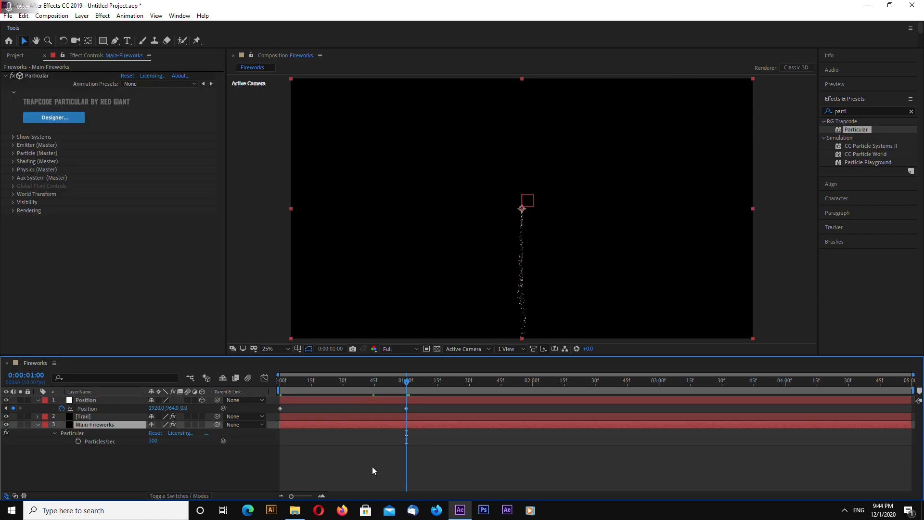
pyautogui.click(78, 441)
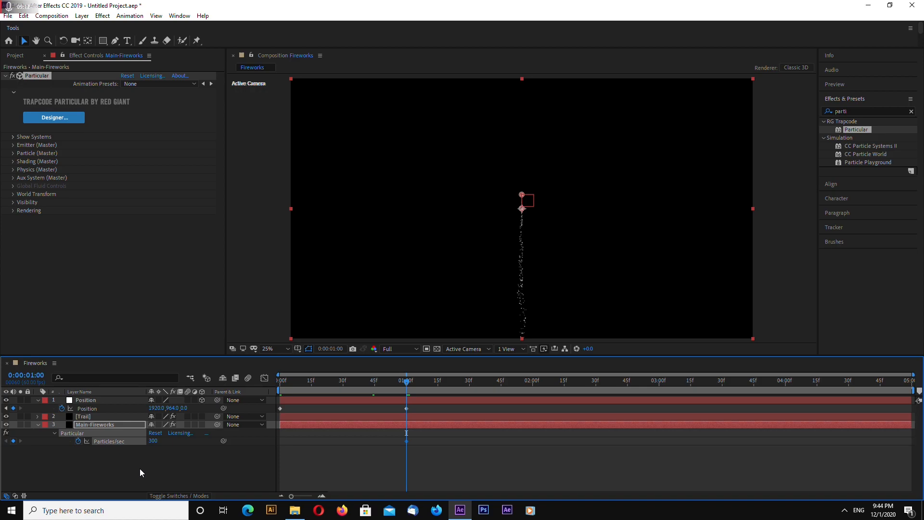
# - Set Main-Fireworks' Particles/sec to 0 one frame earlier, at 0:00:00:59
pyautogui.press('pageup')
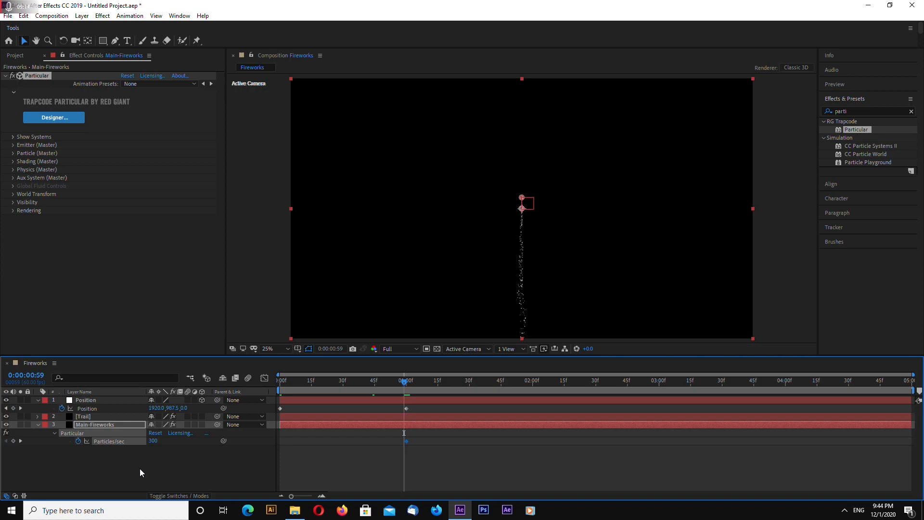
pyautogui.click(152, 440)
pyautogui.write('0')
pyautogui.press('Return')
# - Set the Particles/sec keyframe of Main-Fireworks at 0:00:01:00 to 10000
pyautogui.click(406, 381)
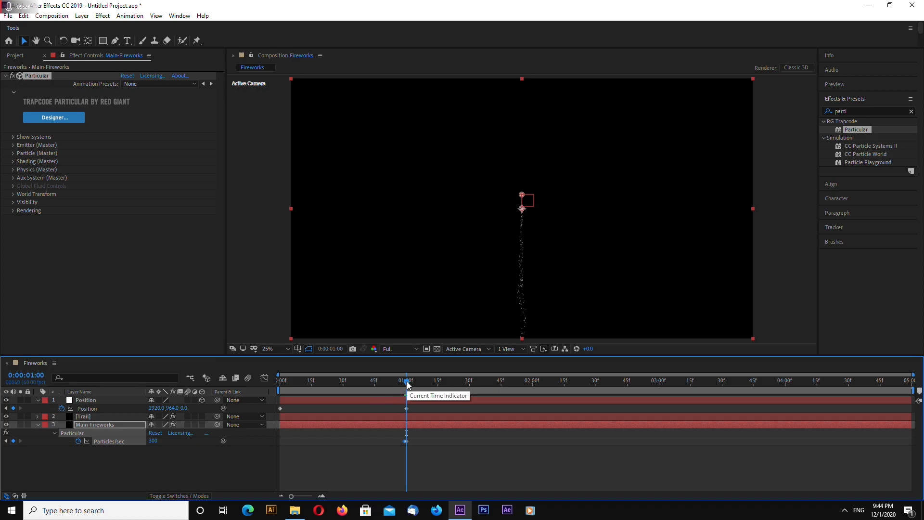
pyautogui.moveTo(406, 383); pyautogui.dragTo(406, 384)
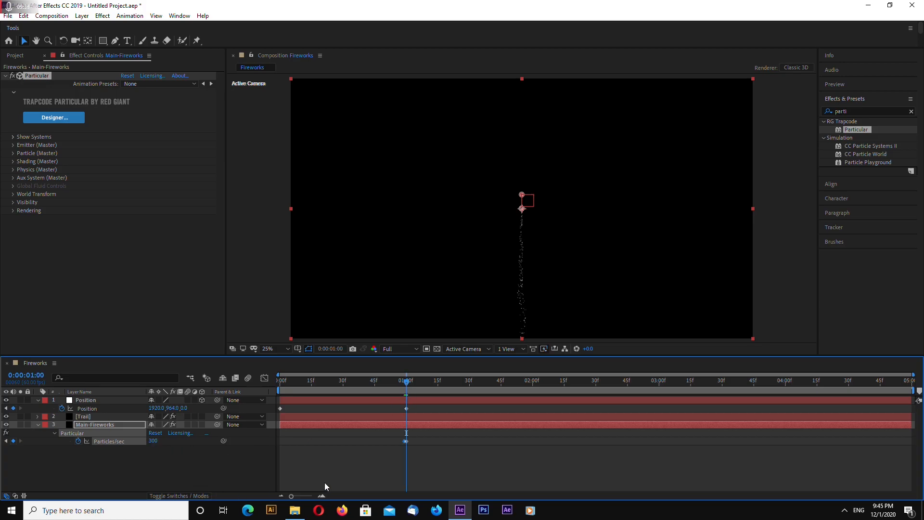
pyautogui.write('10000')
pyautogui.press('Return')
# - Set Main-Fireworks' Particles/sec to 0 at 0:00:01:02, just after the 10000 keyframe, and check the values across the keyframes
pyautogui.moveTo(406, 381); pyautogui.dragTo(414, 381)
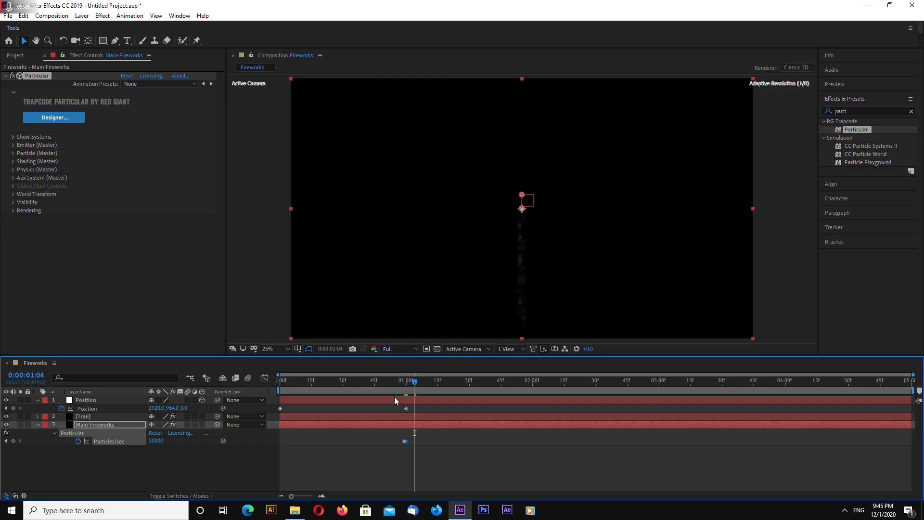
pyautogui.moveTo(411, 385); pyautogui.dragTo(410, 387)
pyautogui.click(156, 440)
pyautogui.write('0')
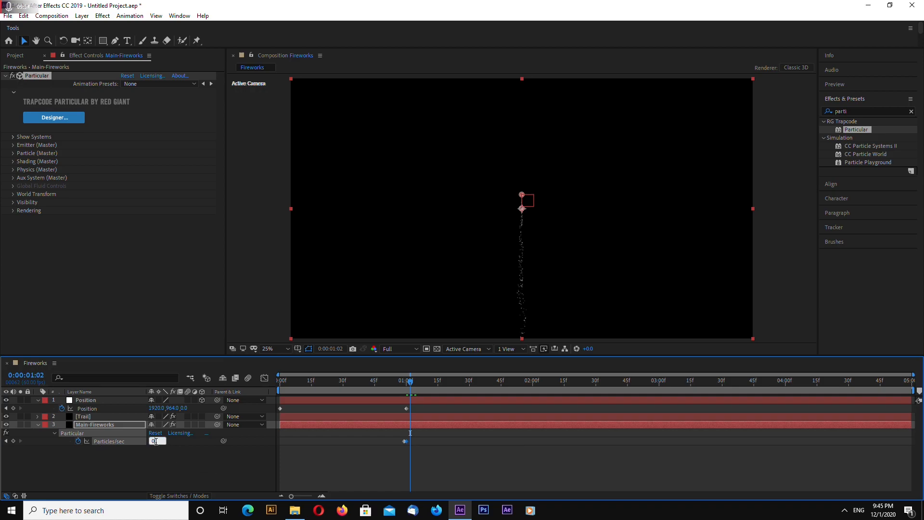
pyautogui.moveTo(158, 441); pyautogui.dragTo(126, 446)
pyautogui.press('Return')
pyautogui.moveTo(411, 384); pyautogui.dragTo(406, 384)
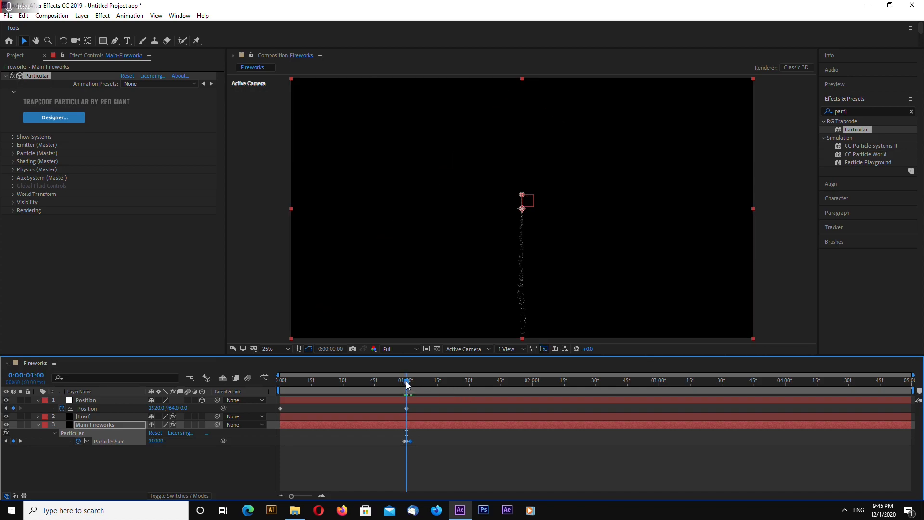
pyautogui.moveTo(406, 383); pyautogui.dragTo(408, 384)
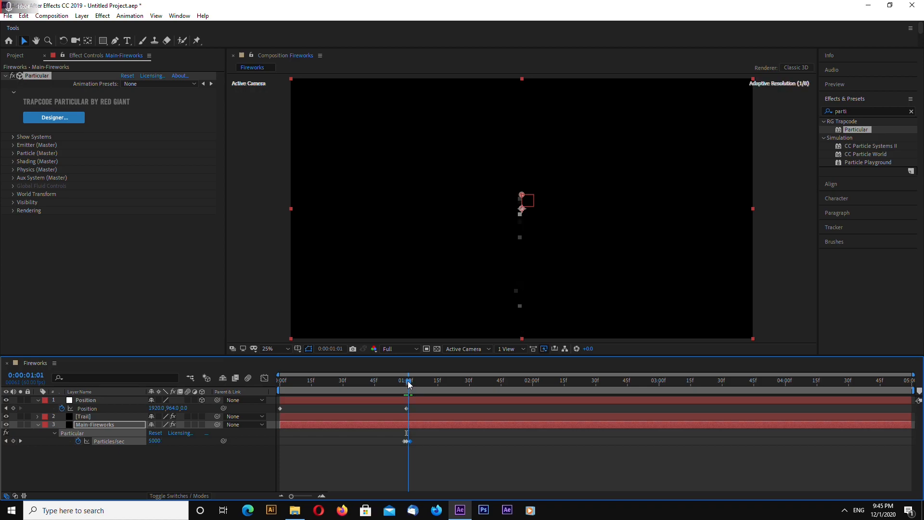
pyautogui.moveTo(408, 384); pyautogui.dragTo(405, 383)
pyautogui.moveTo(407, 384)
pyautogui.mouseDown()
pyautogui.moveTo(423, 383)
pyautogui.moveTo(403, 383)
pyautogui.moveTo(412, 383)
pyautogui.mouseUp()
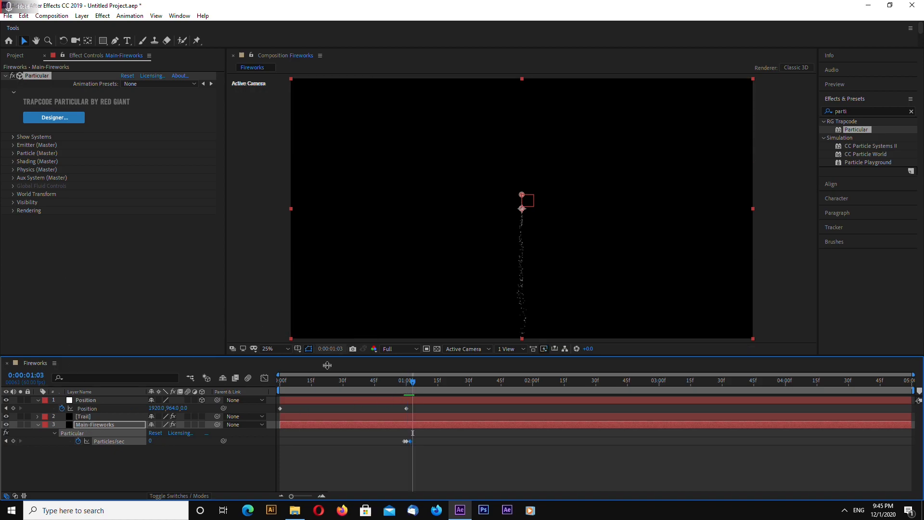
# - Set the particle Size of Main-Fireworks to 5
pyautogui.click(13, 153)
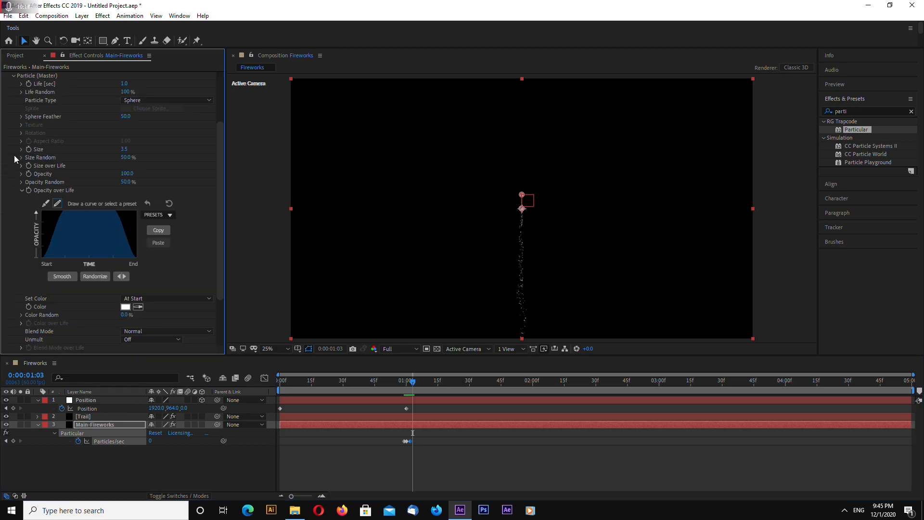
pyautogui.click(124, 149)
pyautogui.write('5')
pyautogui.press('Return')
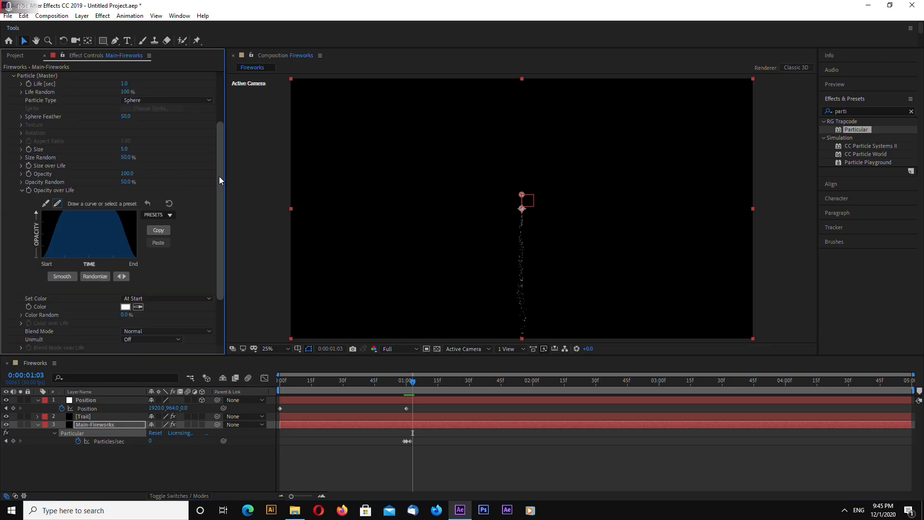
pyautogui.moveTo(219, 177); pyautogui.dragTo(224, 124)
pyautogui.click(13, 153)
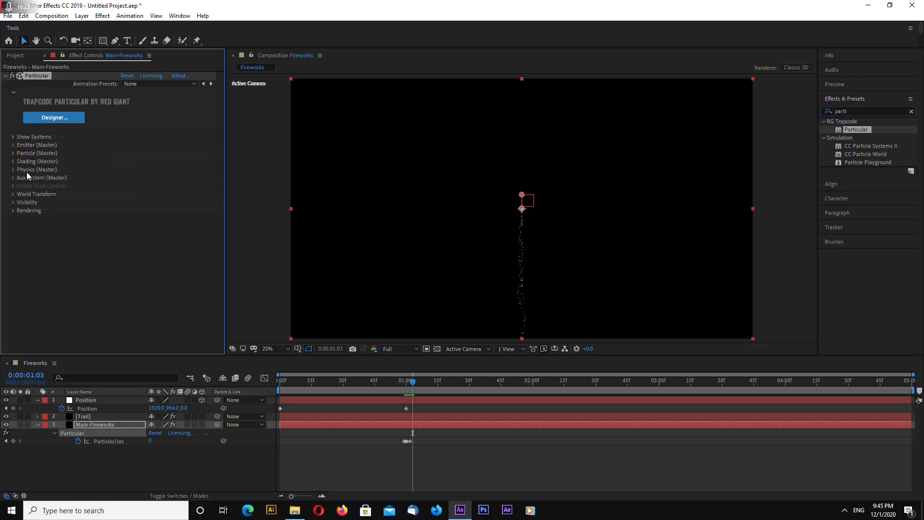
# - Set the emitter Velocity of Main-Fireworks to 6000
pyautogui.click(13, 145)
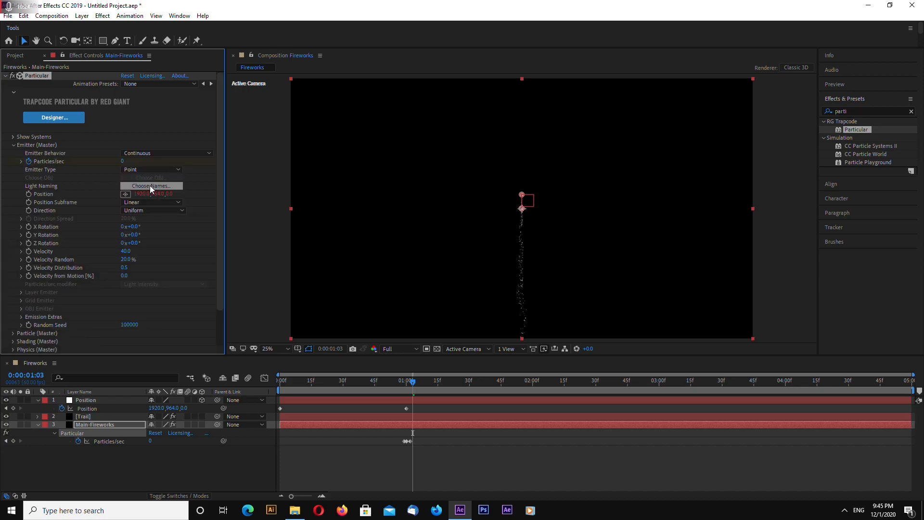
pyautogui.click(130, 251)
pyautogui.write('6000')
pyautogui.press('Return')
# - Examine the burst around the Particles/sec keyframes and on to 0:00:01:09
pyautogui.moveTo(414, 384)
pyautogui.mouseDown()
pyautogui.moveTo(457, 389)
pyautogui.moveTo(380, 385)
pyautogui.moveTo(428, 381)
pyautogui.moveTo(406, 387)
pyautogui.mouseUp()
pyautogui.click(423, 381)
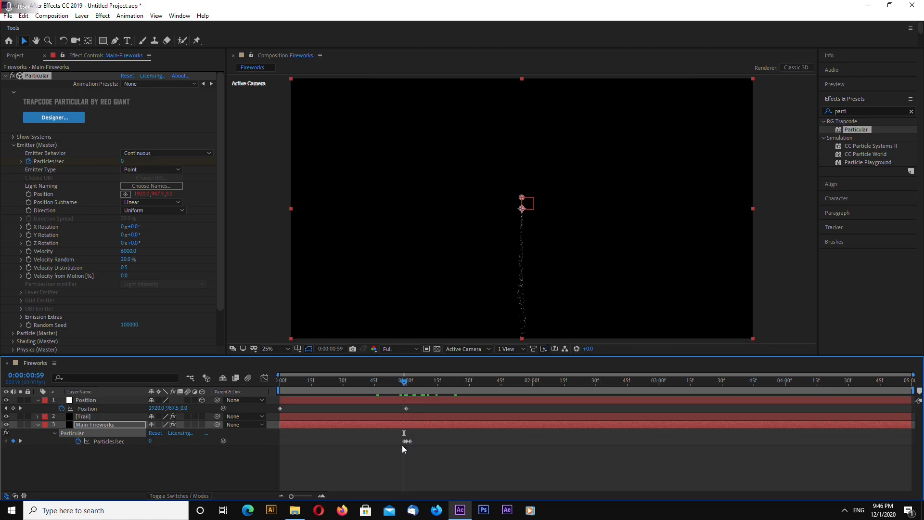
pyautogui.moveTo(388, 452); pyautogui.dragTo(429, 438)
pyautogui.click(407, 381)
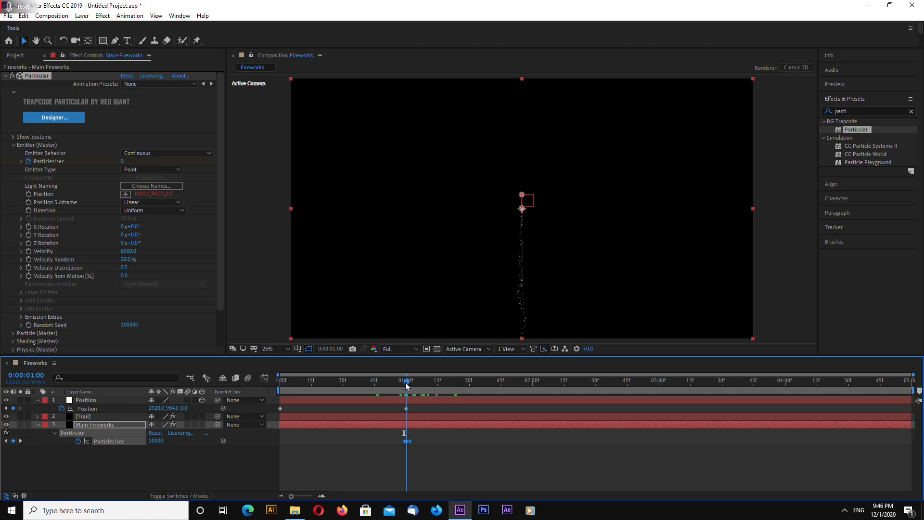
pyautogui.click(364, 458)
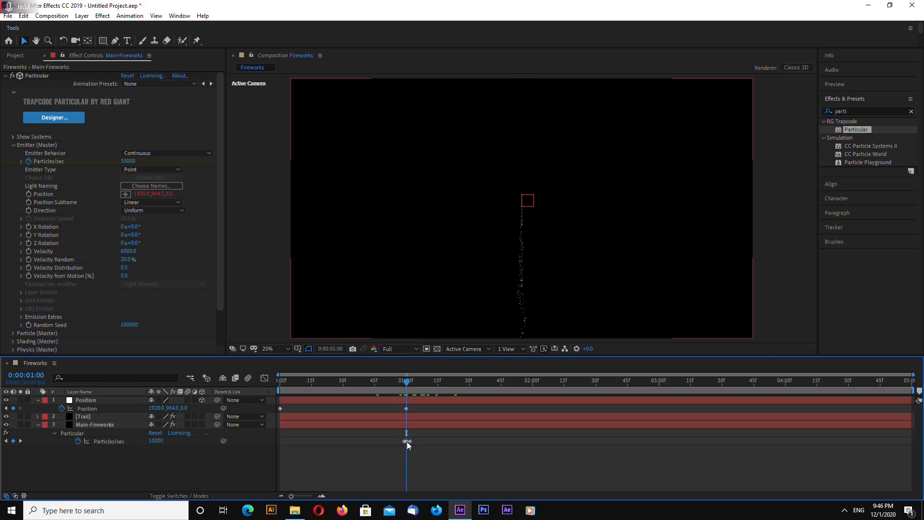
pyautogui.moveTo(406, 380); pyautogui.dragTo(426, 382)
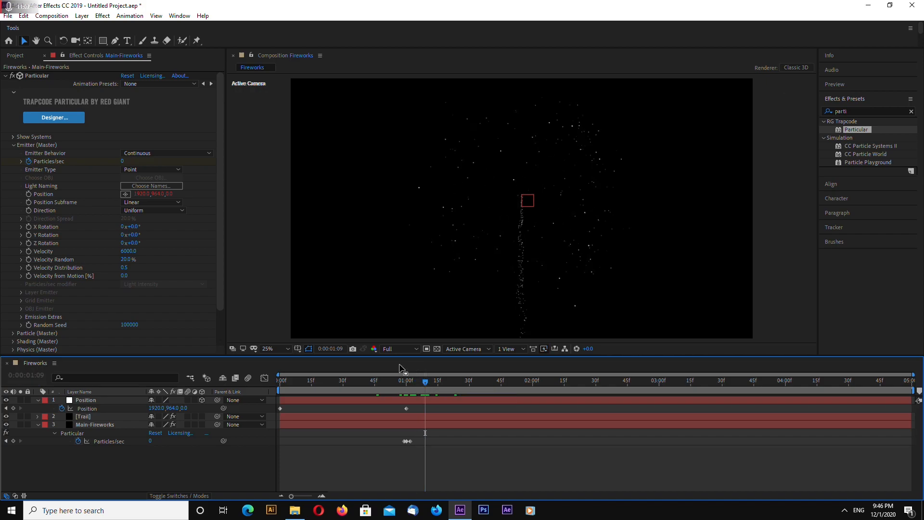
pyautogui.scroll(2, 317, 339)
pyautogui.scroll(-2, 322, 339)
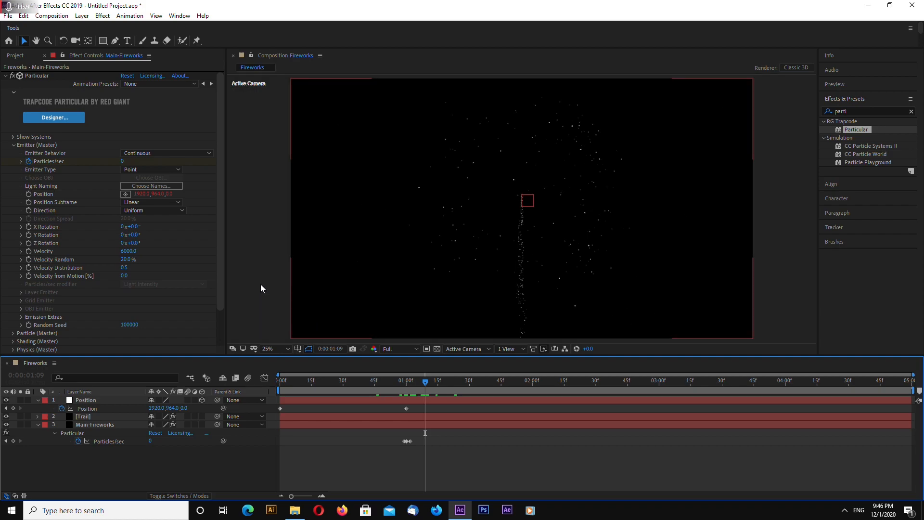
# - Set the particle Size Random of Main-Fireworks to 25%
pyautogui.click(13, 145)
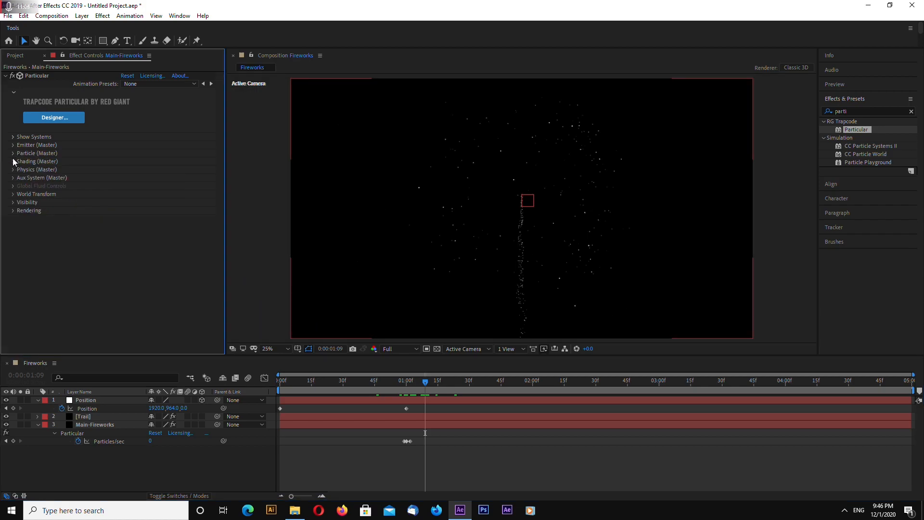
pyautogui.click(13, 154)
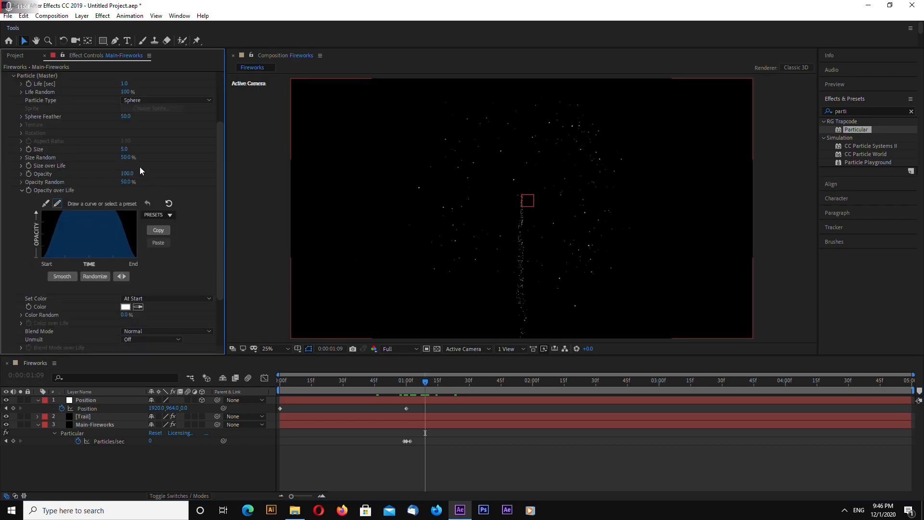
pyautogui.write('25')
pyautogui.press('Return')
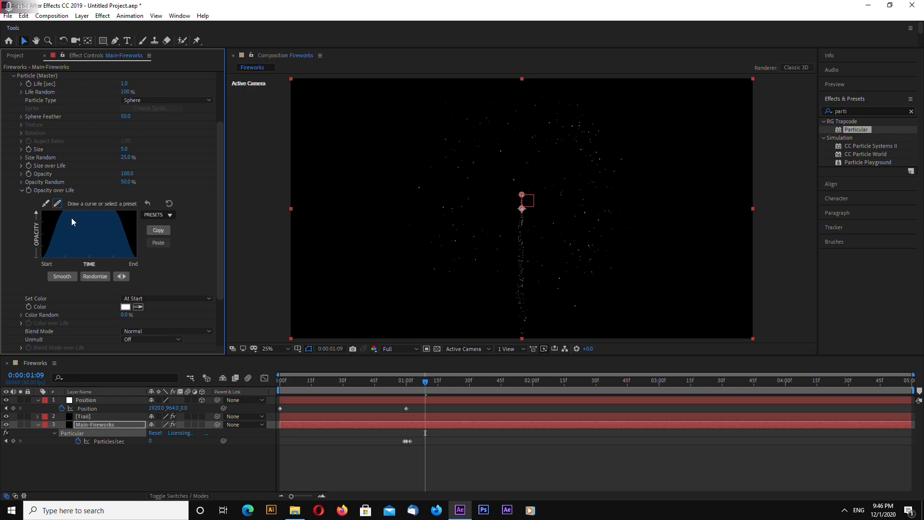
# - Reshape the particles' Opacity over Life curve to start at full opacity and begin its falloff earlier, about 60% through life
pyautogui.scroll(2, 28, 196)
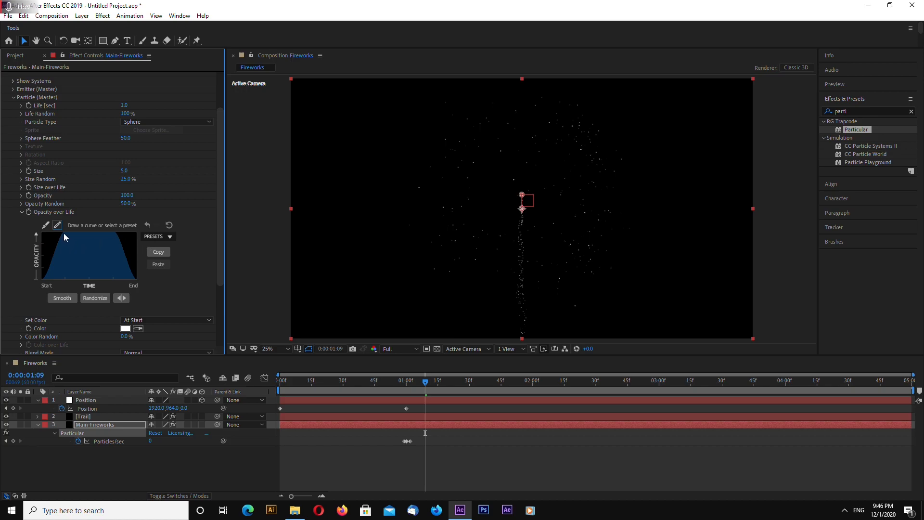
pyautogui.moveTo(62, 232); pyautogui.dragTo(38, 231)
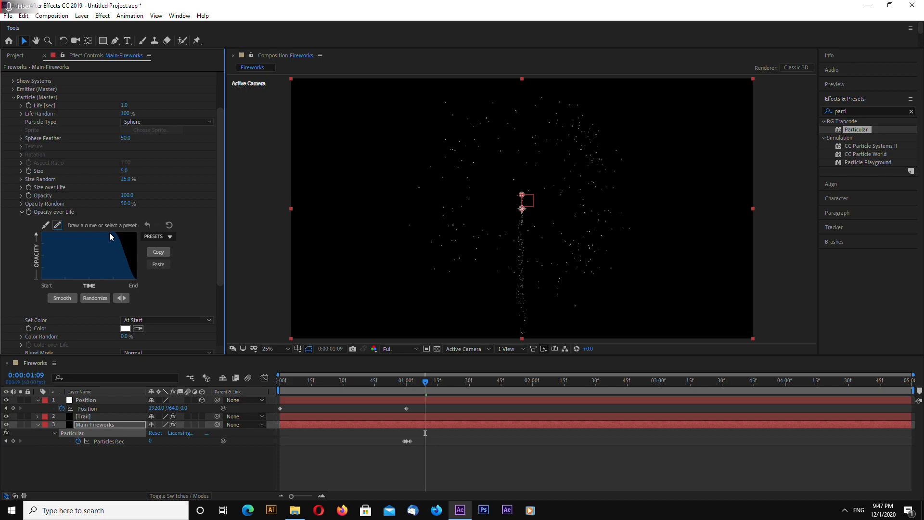
pyautogui.click(47, 226)
pyautogui.moveTo(113, 232); pyautogui.dragTo(99, 232)
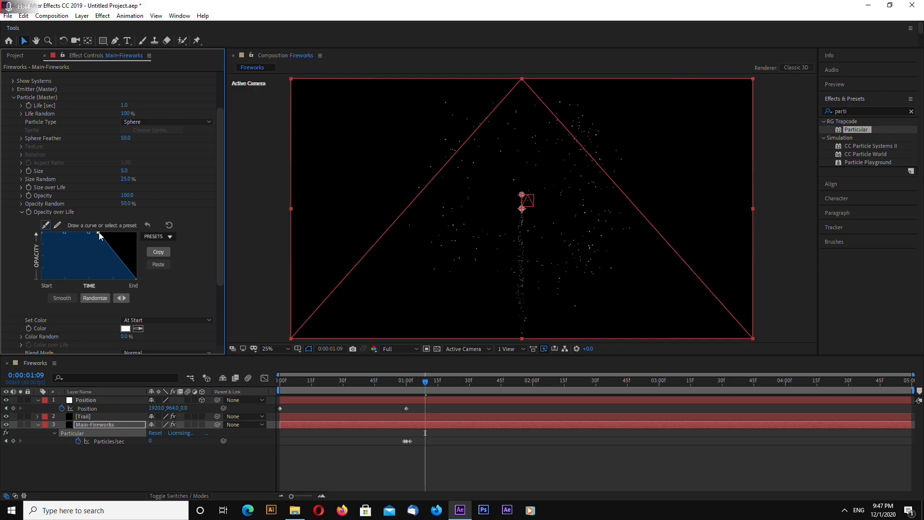
# - Draw alternating spikes over the falling end of the Opacity over Life curve and preview the burst
pyautogui.click(57, 225)
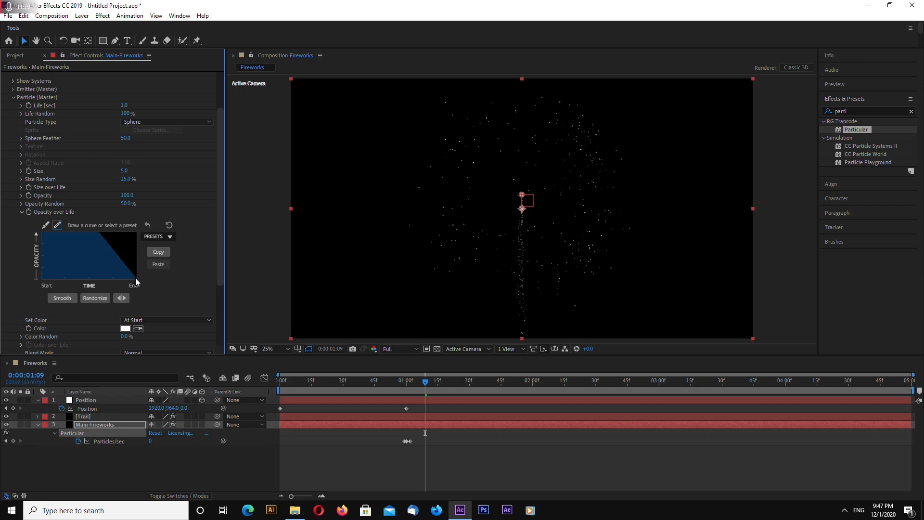
pyautogui.moveTo(225, 164); pyautogui.dragTo(238, 165)
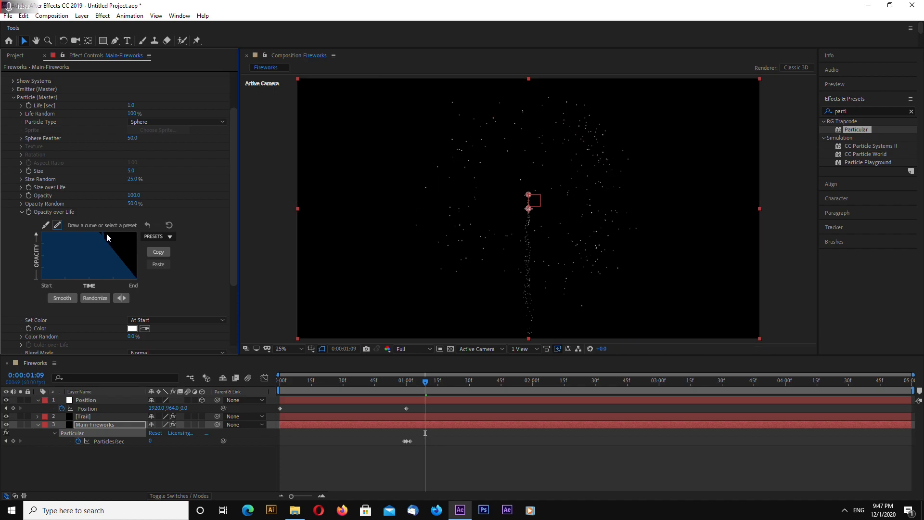
pyautogui.moveTo(108, 233); pyautogui.dragTo(137, 240)
pyautogui.moveTo(425, 381); pyautogui.dragTo(393, 383)
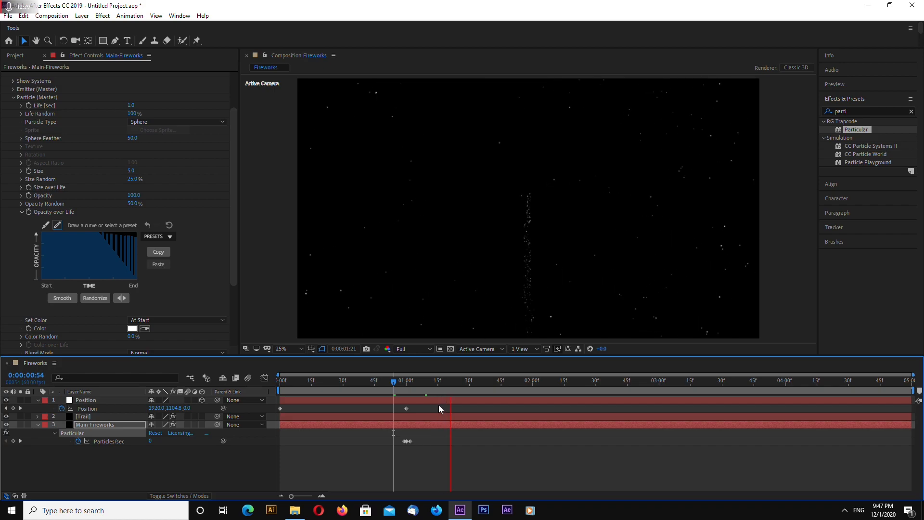
pyautogui.moveTo(398, 385); pyautogui.dragTo(429, 383)
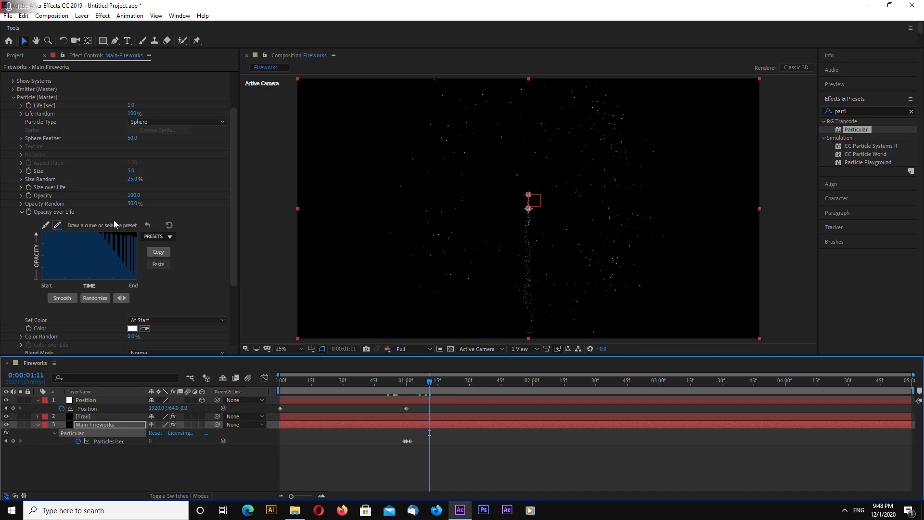
# - Set Gravity to 1000 and Air Resistance to 9 in Main-Fireworks' physics settings
pyautogui.click(13, 99)
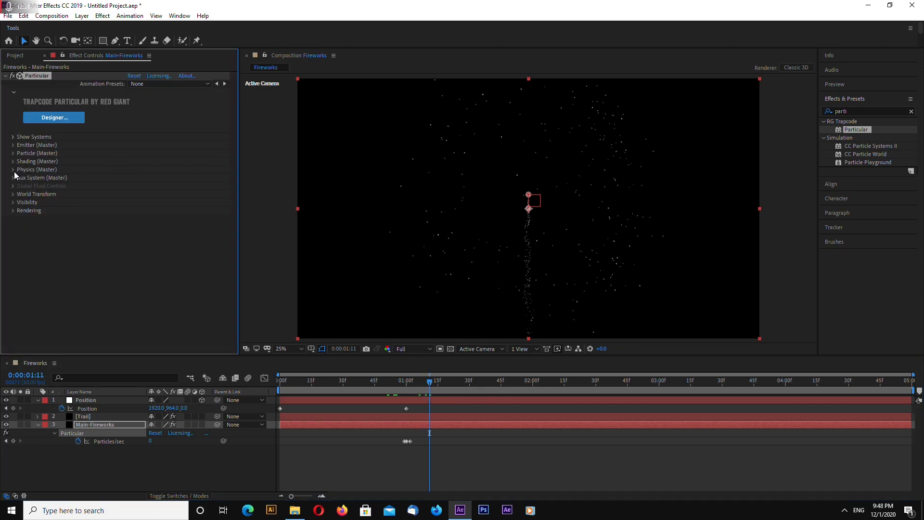
pyautogui.click(12, 169)
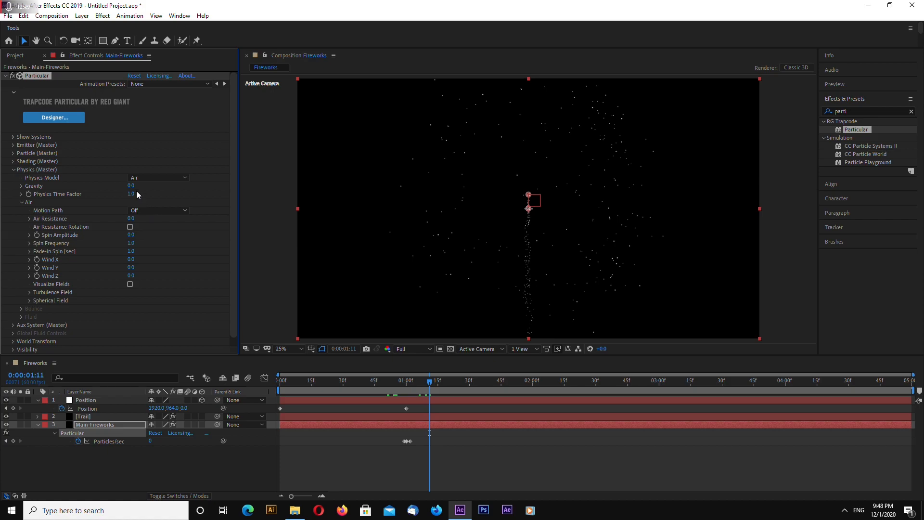
pyautogui.write('1000')
pyautogui.press('Return')
pyautogui.write('9')
pyautogui.press('Return')
# - Set the Spin Amplitude of Main-Fireworks' Air physics to 50
pyautogui.click(131, 235)
pyautogui.write('50')
pyautogui.press('Return')
# - Lower the composition preview resolution to Quarter
pyautogui.press('space')
pyautogui.click(424, 383)
pyautogui.click(414, 349)
pyautogui.click(419, 401)
# - Play back the rising trail and burst from several start times and park at about 0:00:01:16
pyautogui.moveTo(426, 381); pyautogui.dragTo(389, 382)
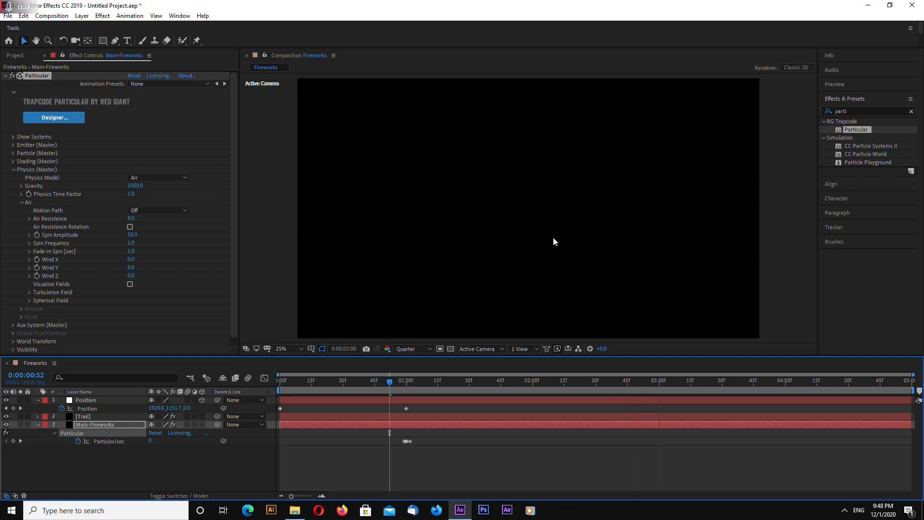
pyautogui.moveTo(388, 382); pyautogui.dragTo(384, 384)
pyautogui.press('space')
pyautogui.click(364, 382)
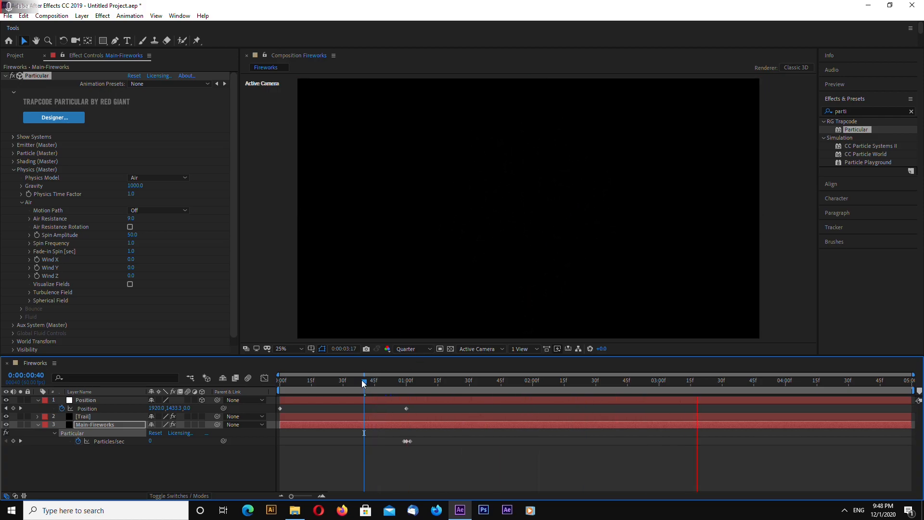
pyautogui.click(347, 382)
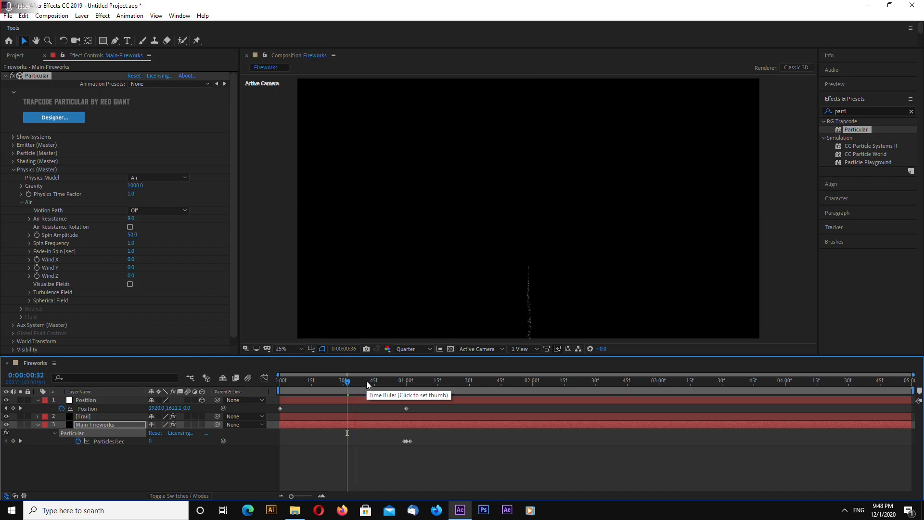
pyautogui.press('space')
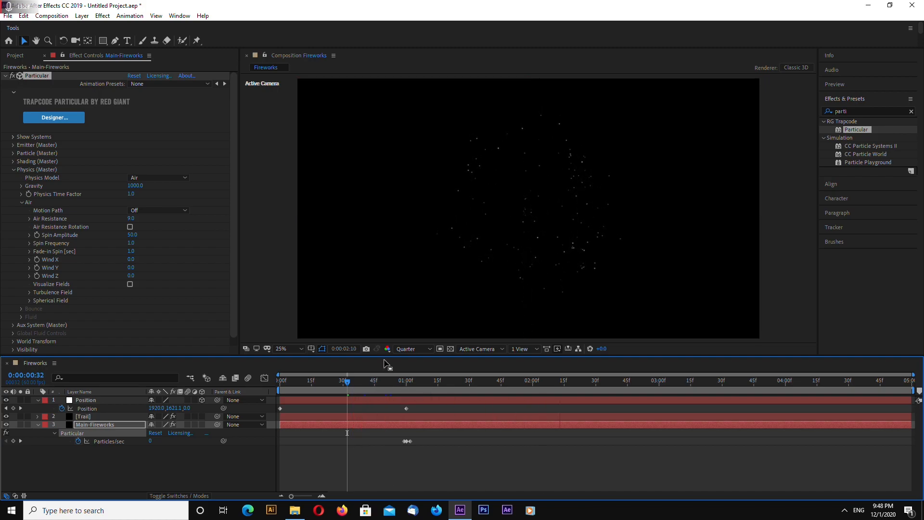
pyautogui.moveTo(375, 387); pyautogui.dragTo(438, 385)
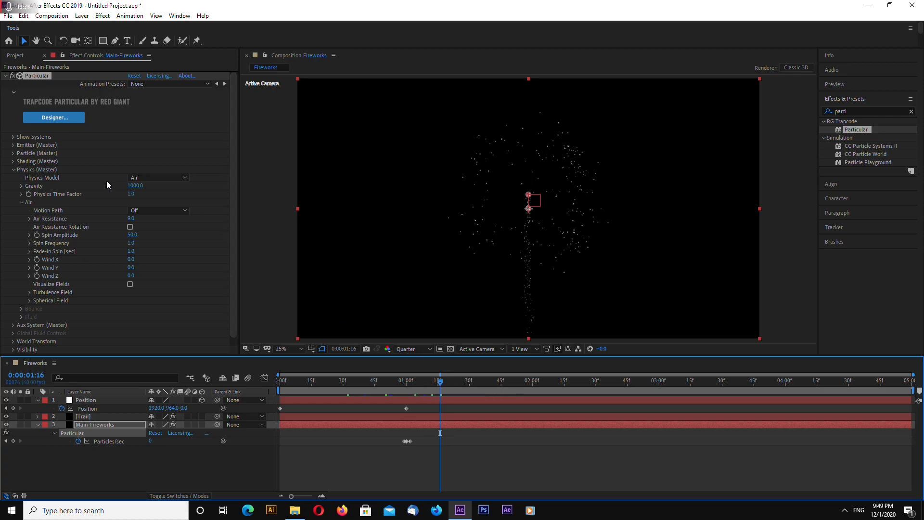
# - Set the particle Life of Main-Fireworks to 1.2 seconds
pyautogui.click(13, 170)
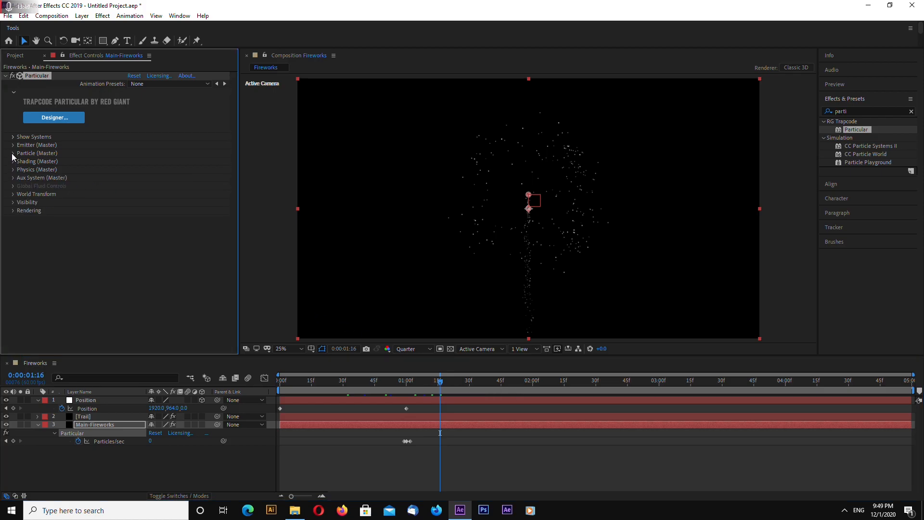
pyautogui.click(12, 153)
pyautogui.scroll(-3, 30, 178)
pyautogui.scroll(3, 131, 150)
pyautogui.click(137, 127)
pyautogui.write('1.2')
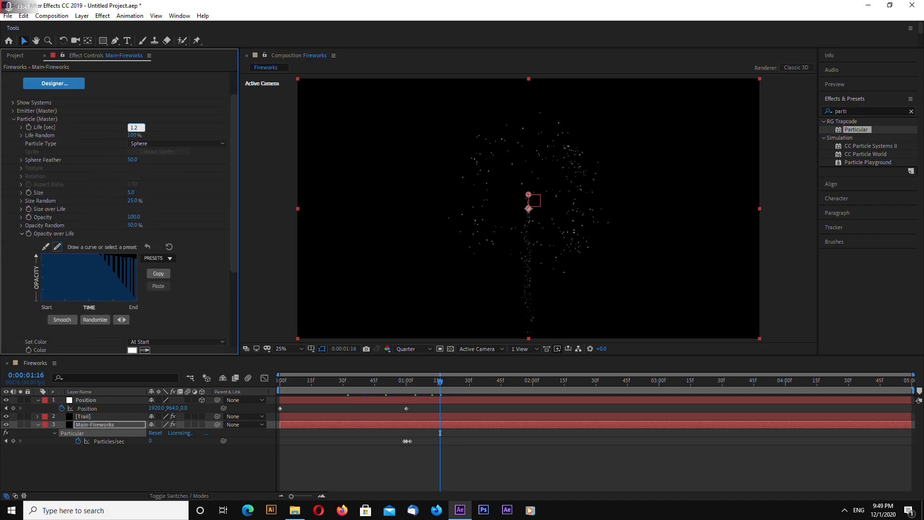
pyautogui.press('Return')
pyautogui.click(14, 119)
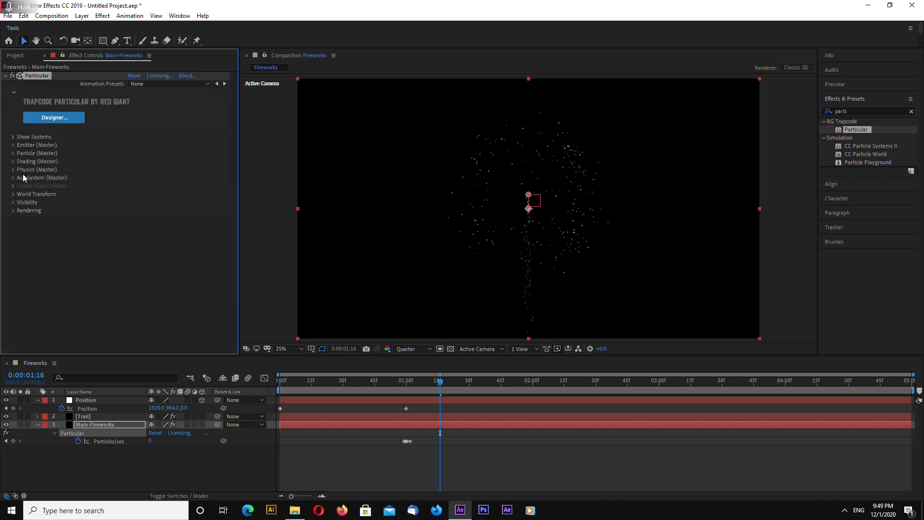
# - Set the Aux System's Emit option of Main-Fireworks to Continuously and view the burst at 0:00:01:24
pyautogui.click(12, 178)
pyautogui.click(161, 137)
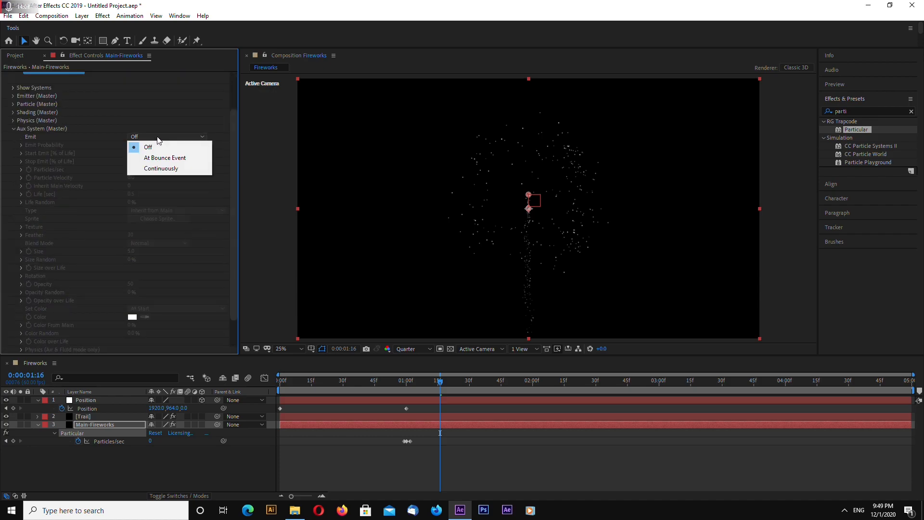
pyautogui.click(160, 171)
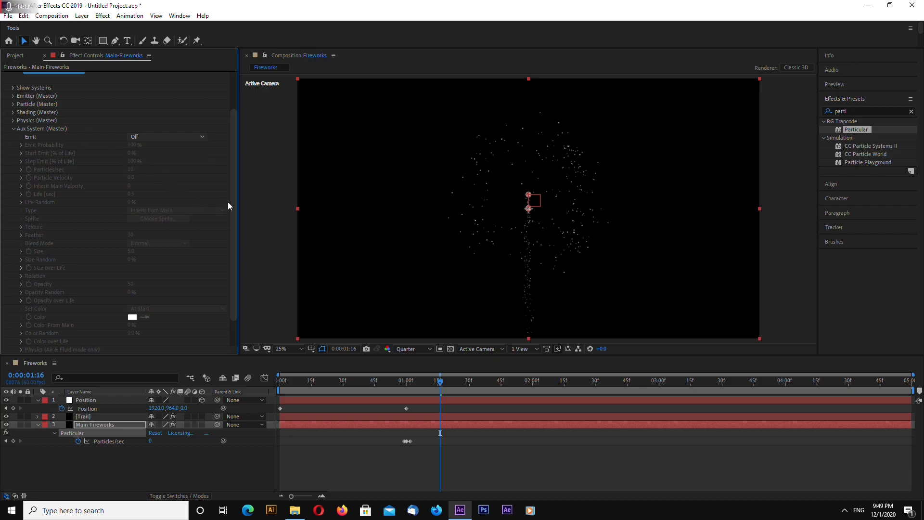
pyautogui.moveTo(439, 383)
pyautogui.mouseDown()
pyautogui.moveTo(418, 383)
pyautogui.moveTo(457, 383)
pyautogui.mouseUp()
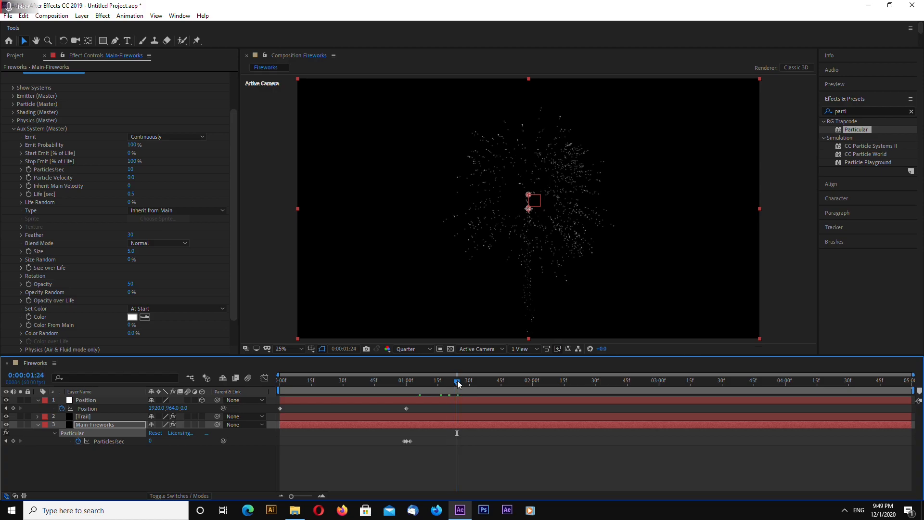
# - Set the Aux System's Particle Velocity to 20 and its Particles/sec to 150
pyautogui.click(130, 178)
pyautogui.write('20')
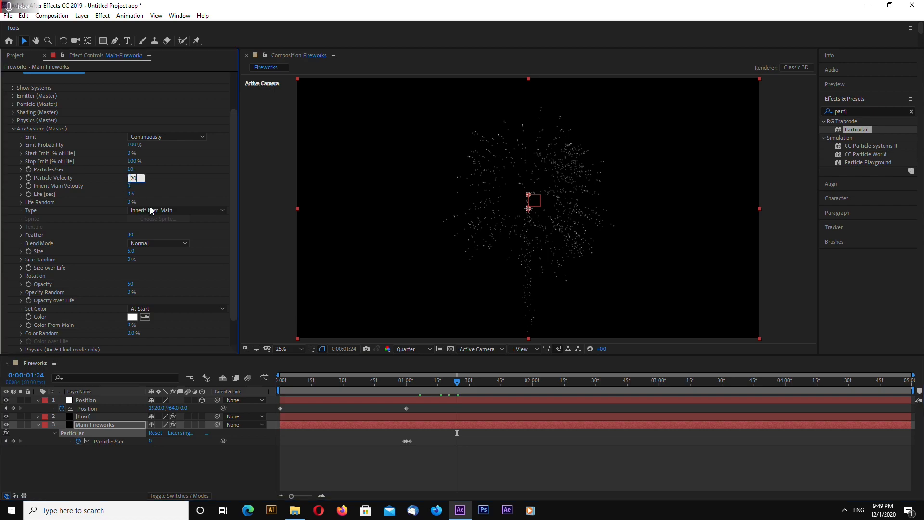
pyautogui.press('Return')
pyautogui.click(131, 169)
pyautogui.write('150')
pyautogui.press('Return')
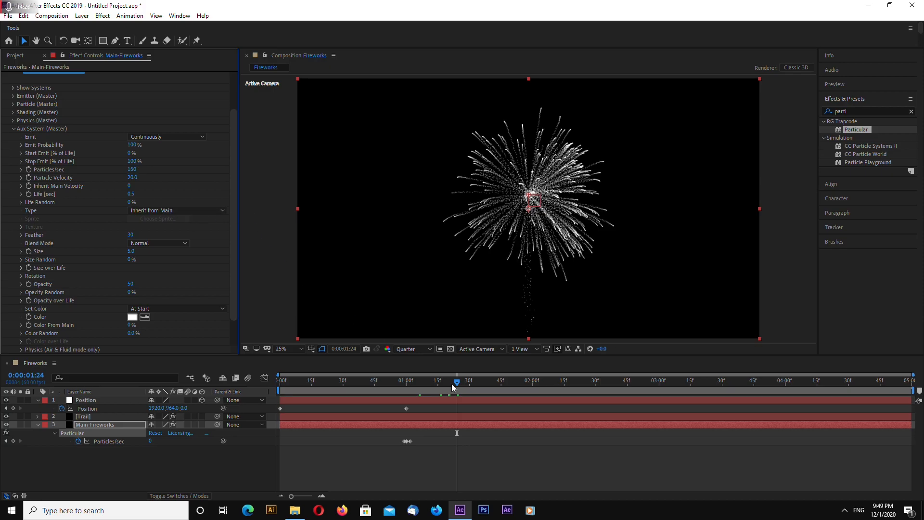
# - Raise the composition preview resolution to Full and move the current time to 0:00:01:41
pyautogui.moveTo(460, 388)
pyautogui.mouseDown()
pyautogui.moveTo(435, 388)
pyautogui.moveTo(469, 387)
pyautogui.mouseUp()
pyautogui.click(411, 349)
pyautogui.click(412, 374)
pyautogui.moveTo(469, 381); pyautogui.dragTo(492, 381)
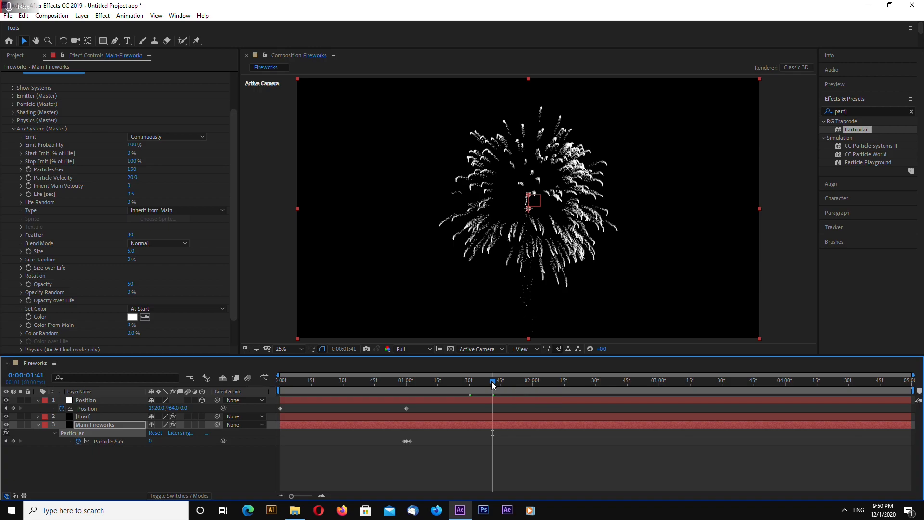
# - Set the Life of the aux particles to 0.65 seconds
pyautogui.click(134, 194)
pyautogui.write('0.65')
pyautogui.press('Return')
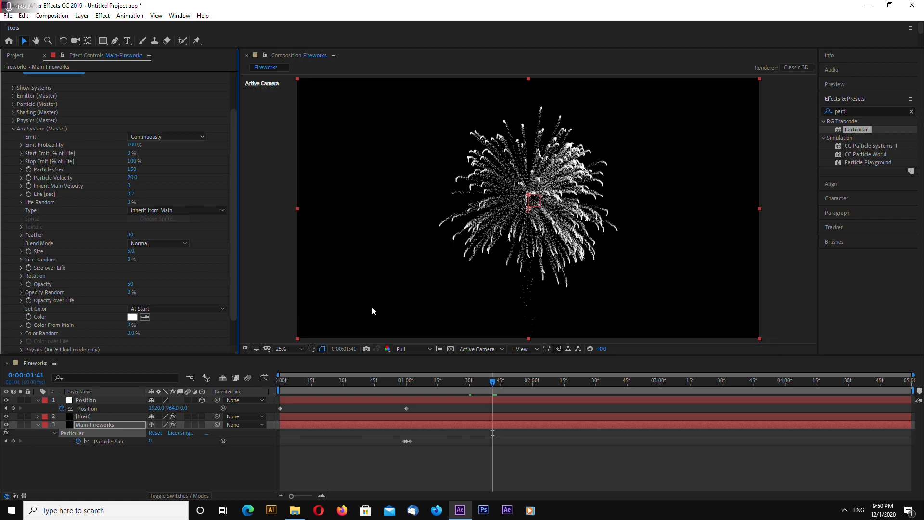
# - Try an aux particle Size of 4 while viewing the burst at 0:00:01:47
pyautogui.moveTo(494, 383)
pyautogui.mouseDown()
pyautogui.moveTo(515, 382)
pyautogui.moveTo(505, 382)
pyautogui.mouseUp()
pyautogui.click(132, 251)
pyautogui.write('4')
pyautogui.press('Return')
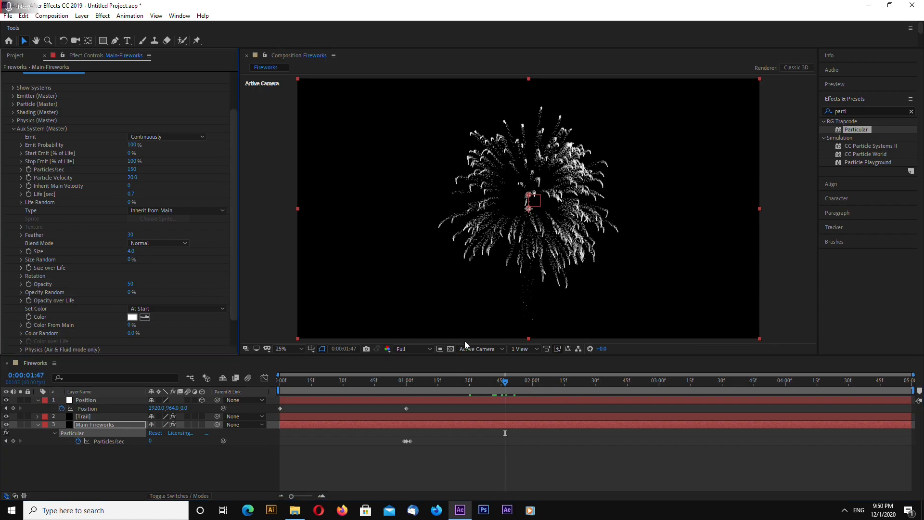
# - Set the Size of Main-Fireworks' main particles to 4
pyautogui.click(13, 104)
pyautogui.scroll(-1, 32, 140)
pyautogui.click(131, 149)
pyautogui.write('4')
pyautogui.press('Return')
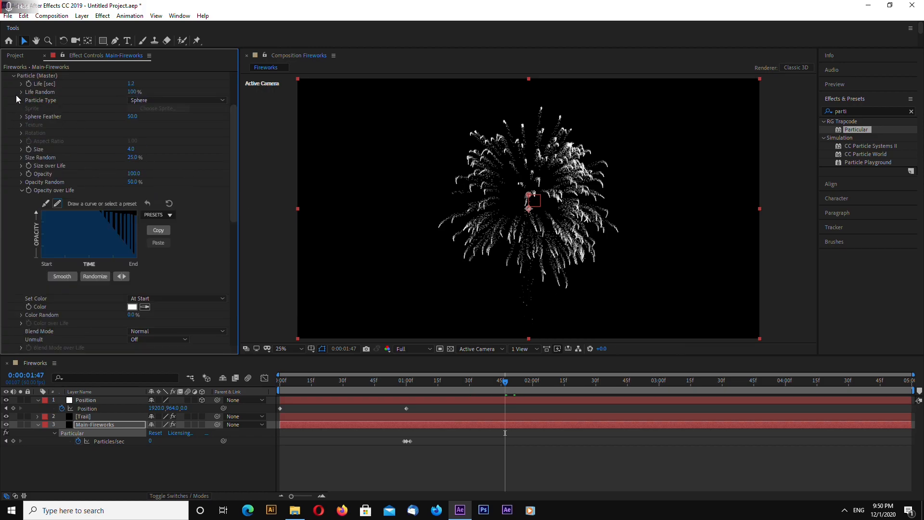
pyautogui.click(13, 76)
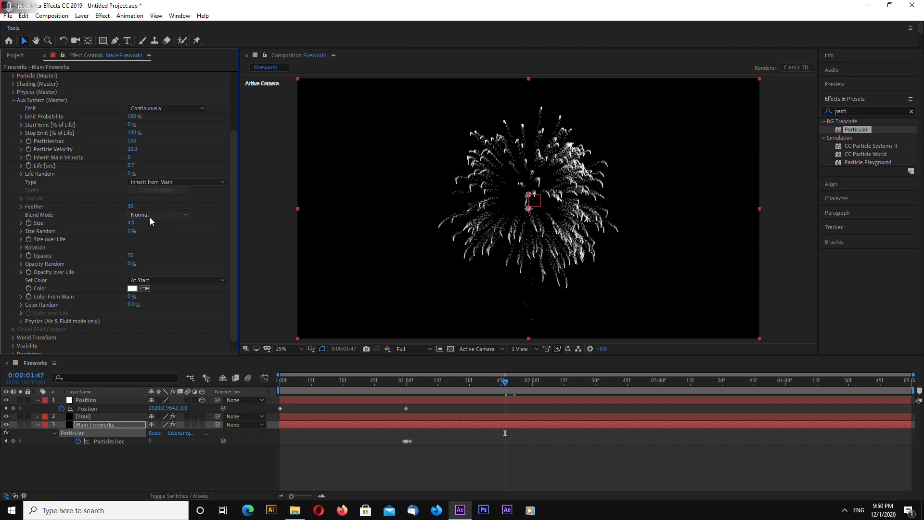
# - Set the Size of the aux particles to 3
pyautogui.click(131, 223)
pyautogui.write('3')
pyautogui.press('Return')
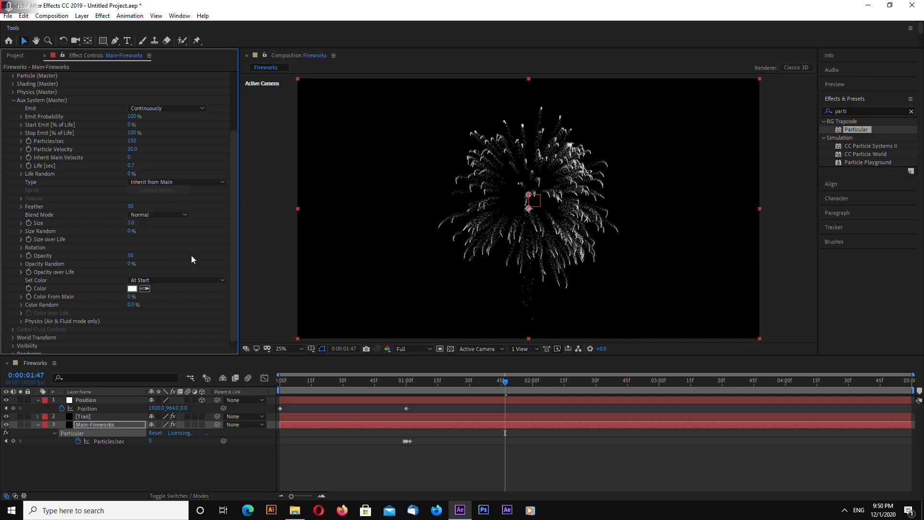
# - Play back the burst from 0:00:00:57 and park the current time at 0:00:01:21
pyautogui.moveTo(504, 381); pyautogui.dragTo(399, 387)
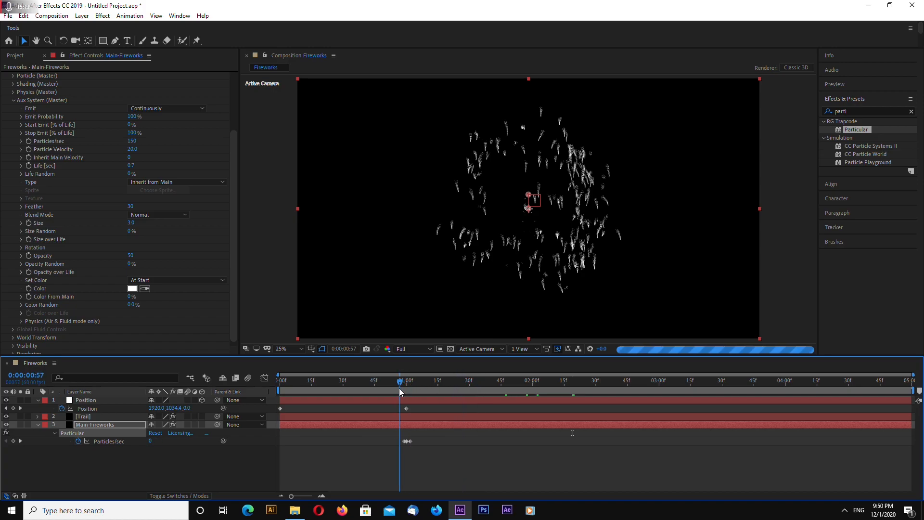
pyautogui.press('space')
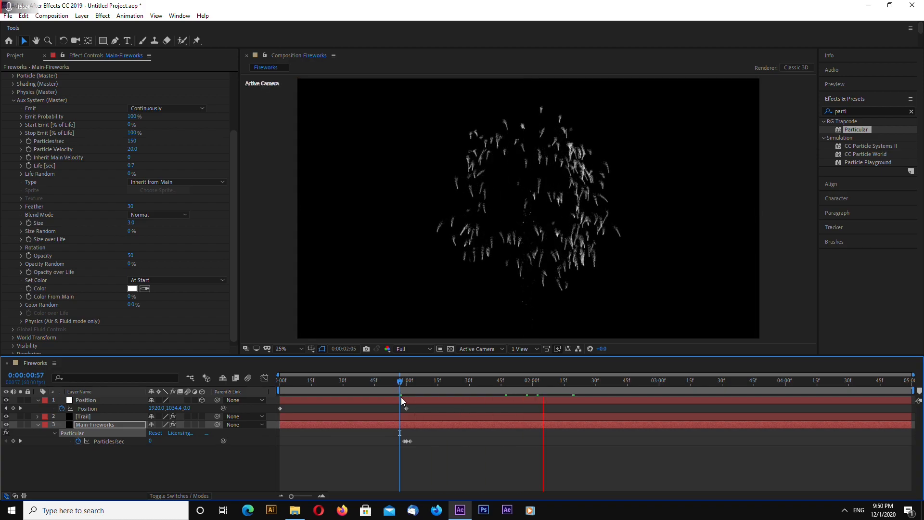
pyautogui.moveTo(400, 381); pyautogui.dragTo(450, 382)
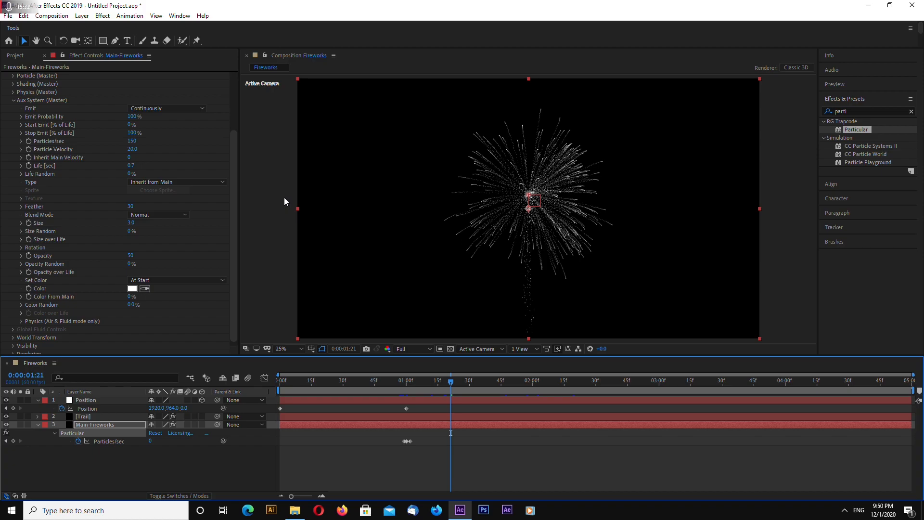
# - Try a Life Random of 75% for the aux particles
pyautogui.moveTo(235, 175); pyautogui.dragTo(230, 174)
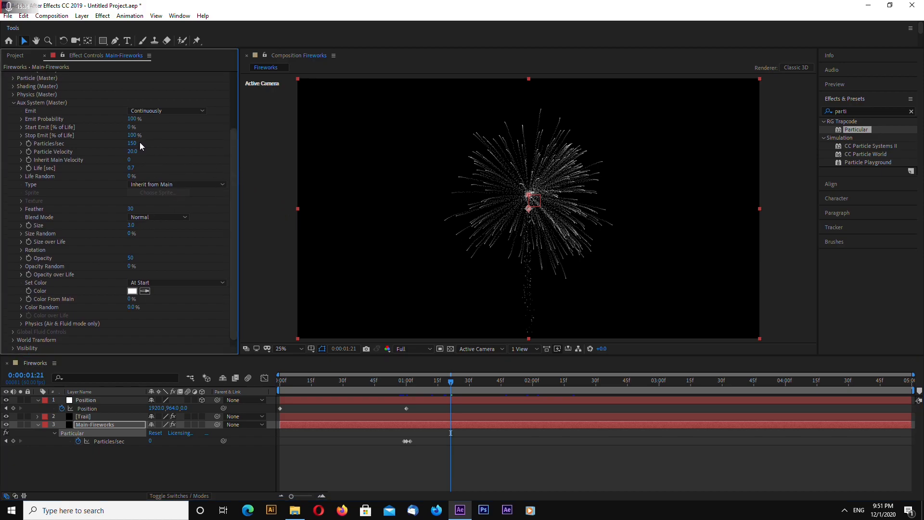
pyautogui.click(129, 176)
pyautogui.write('5')
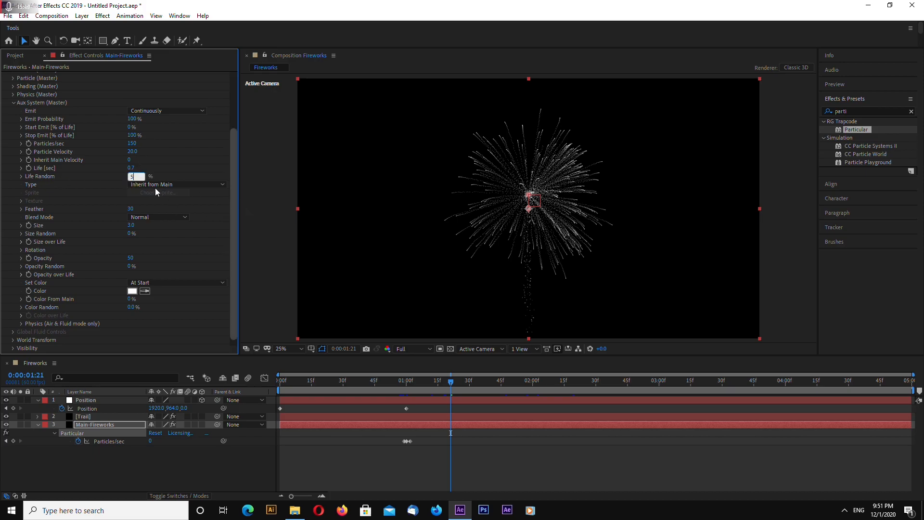
pyautogui.write('75')
pyautogui.press('Return')
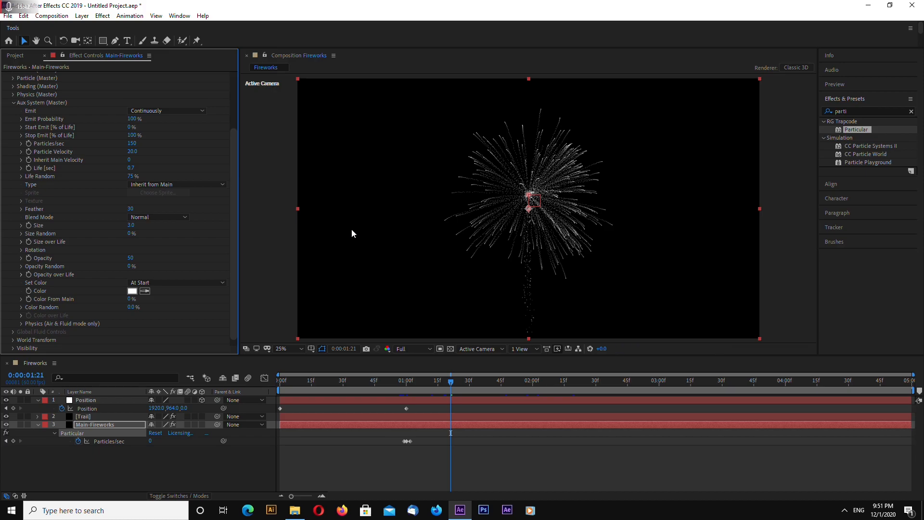
# - Set the aux particles' Life Random to 100% and view the burst at 0:00:01:49
pyautogui.click(136, 177)
pyautogui.write('100')
pyautogui.press('Return')
pyautogui.click(490, 381)
pyautogui.moveTo(490, 382); pyautogui.dragTo(509, 382)
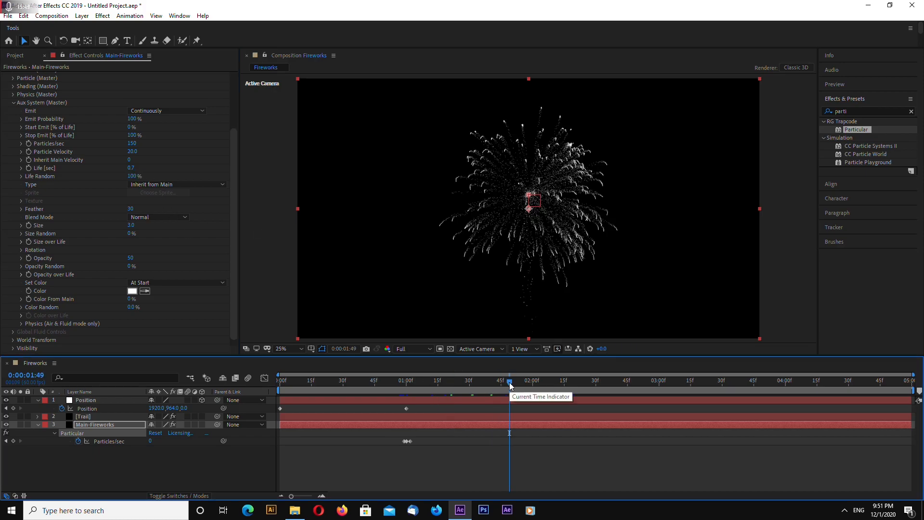
# - Copy the main particles' Opacity over Life curve and paste it into the Aux System's Opacity over Life
pyautogui.scroll(-1, 231, 206)
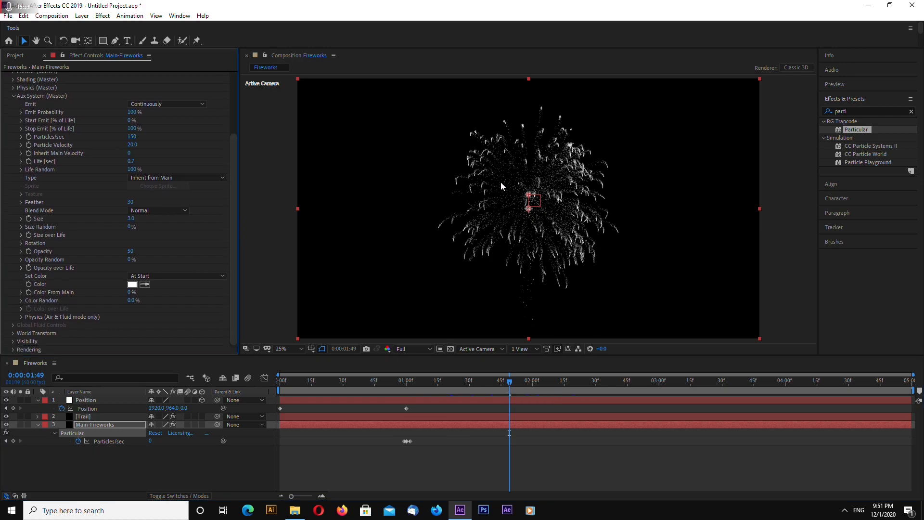
pyautogui.scroll(3, 227, 134)
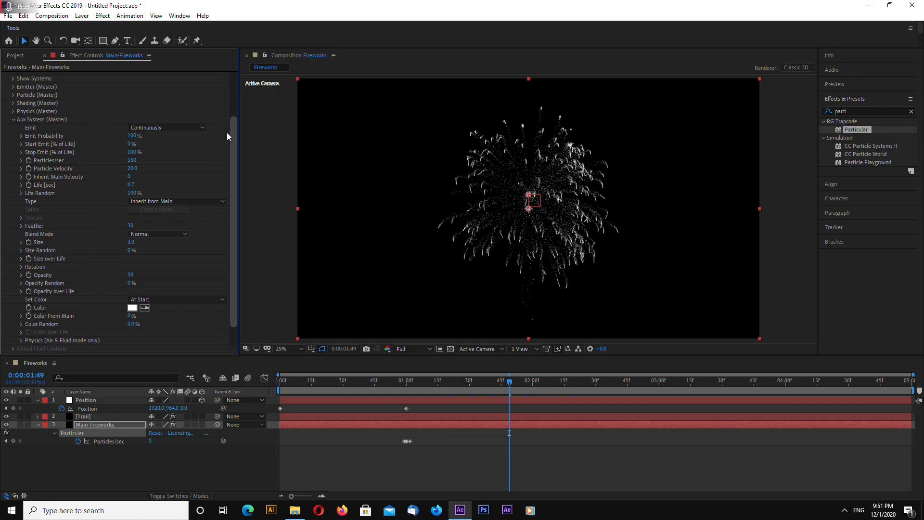
pyautogui.click(13, 143)
pyautogui.scroll(-3, 15, 159)
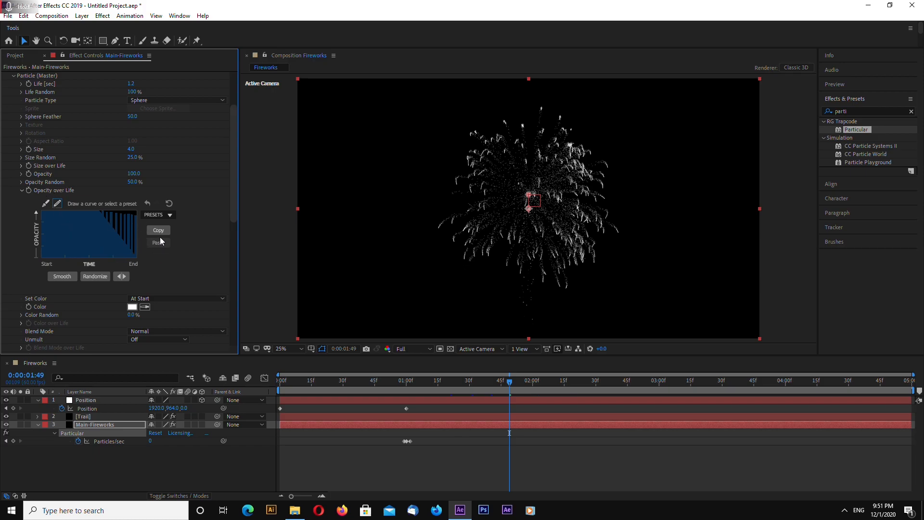
pyautogui.click(21, 190)
pyautogui.scroll(1, 9, 128)
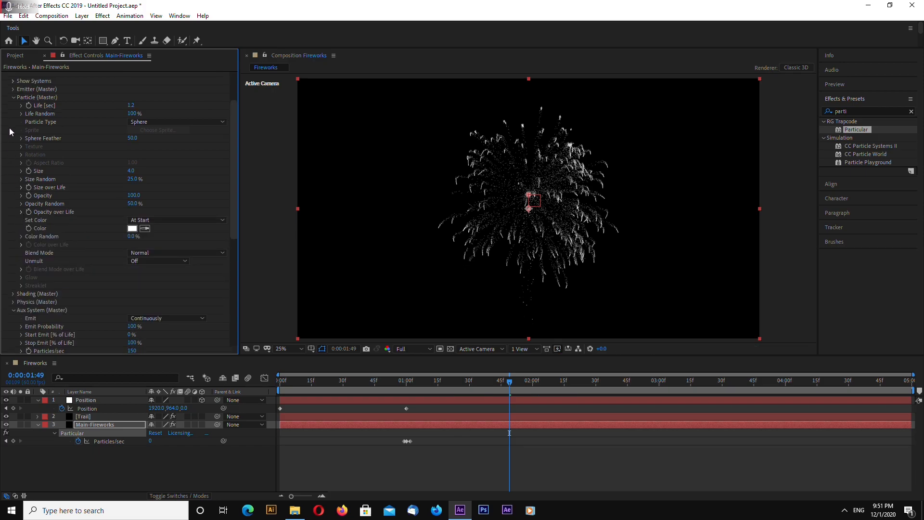
pyautogui.click(14, 98)
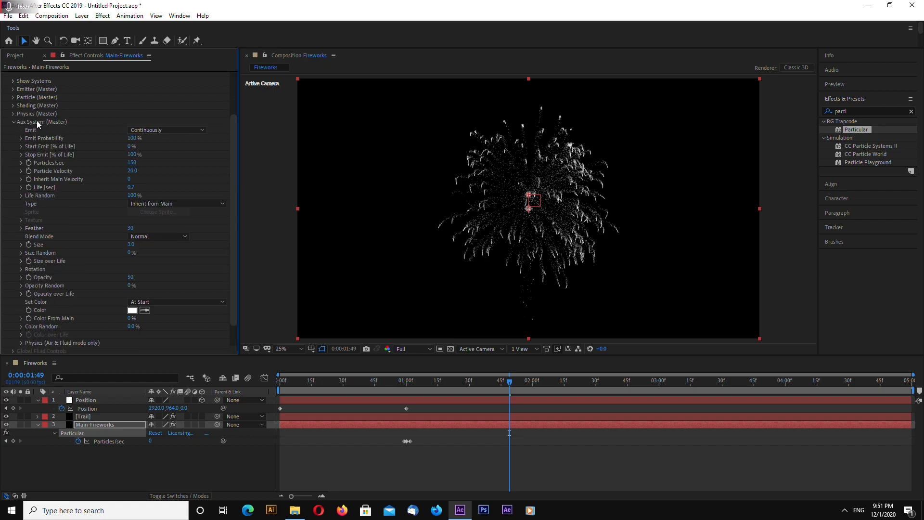
pyautogui.click(21, 294)
pyautogui.click(159, 302)
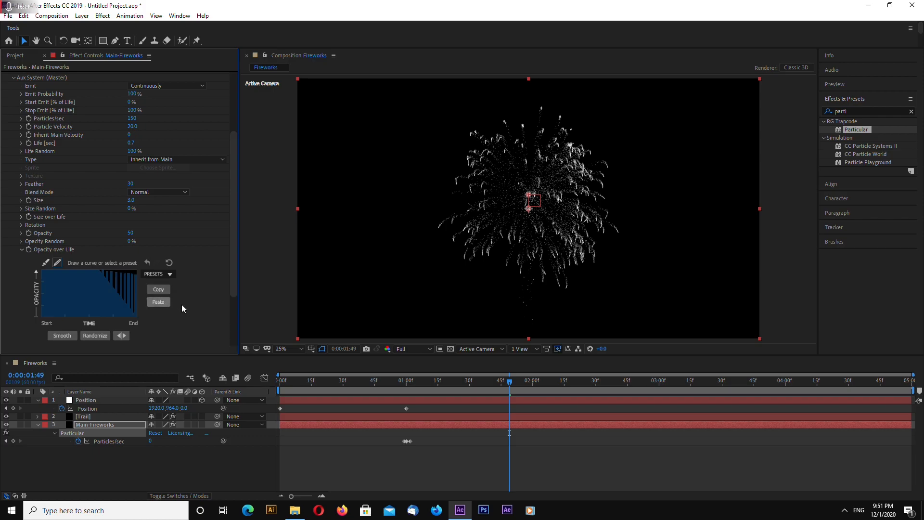
pyautogui.click(21, 250)
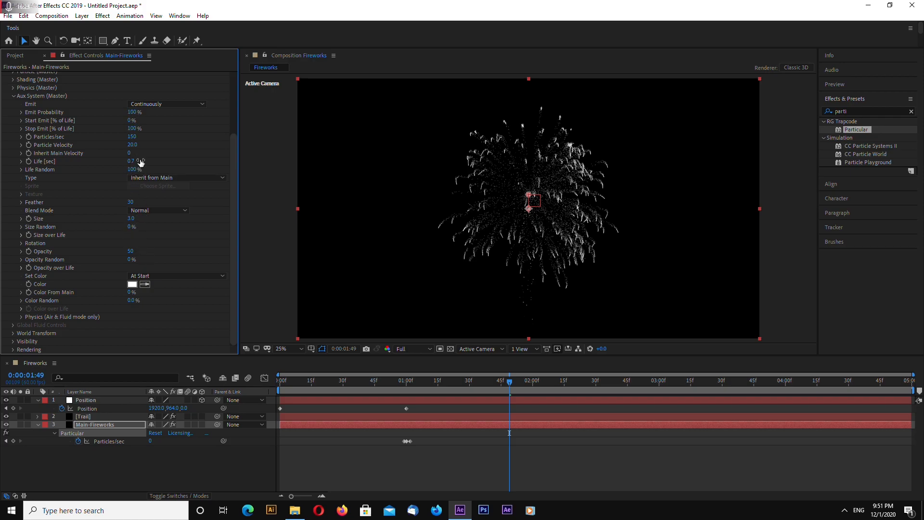
pyautogui.click(11, 98)
# - Play back the burst from 0:00:00:57, examine its fading frames past 0:00:02:04, and park at 0:00:01:34
pyautogui.moveTo(507, 382); pyautogui.dragTo(393, 386)
pyautogui.press('space')
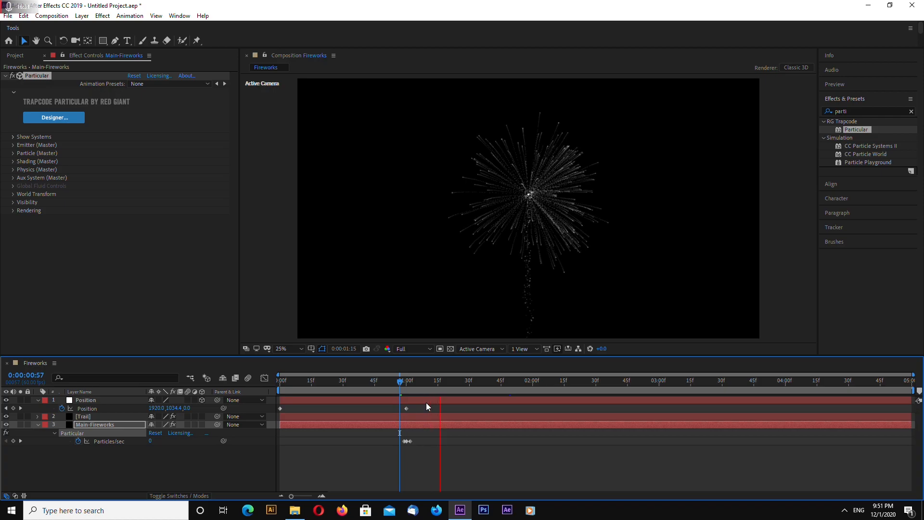
pyautogui.click(519, 386)
pyautogui.moveTo(520, 386); pyautogui.dragTo(538, 384)
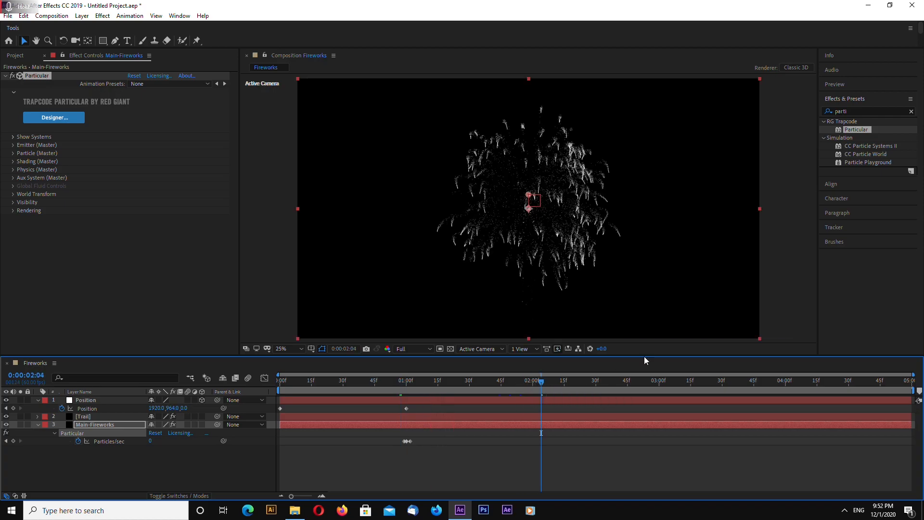
pyautogui.click(770, 272)
pyautogui.moveTo(548, 382); pyautogui.dragTo(564, 380)
pyautogui.press(',')
pyautogui.press(',')
pyautogui.press('.')
pyautogui.press('.')
pyautogui.moveTo(562, 380); pyautogui.dragTo(477, 382)
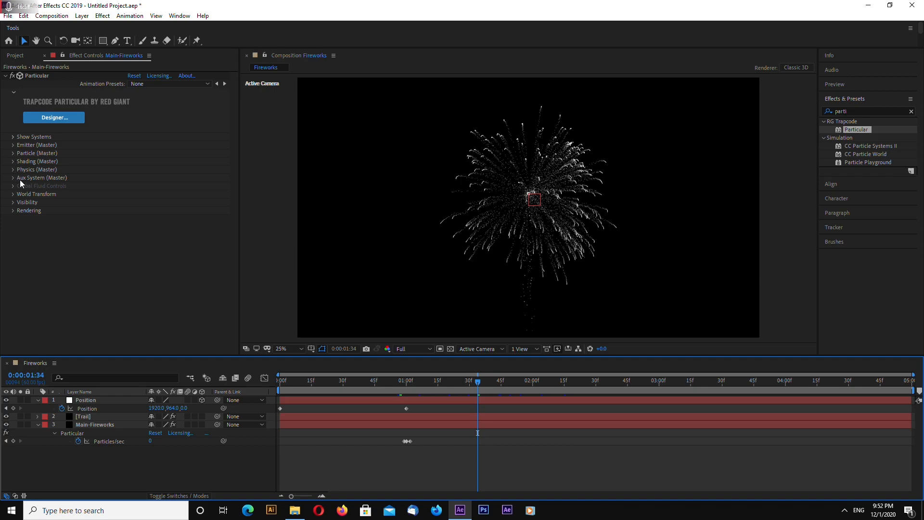
# - Set the main particles' Set Color option of Main-Fireworks to Random from Gradient
pyautogui.click(13, 153)
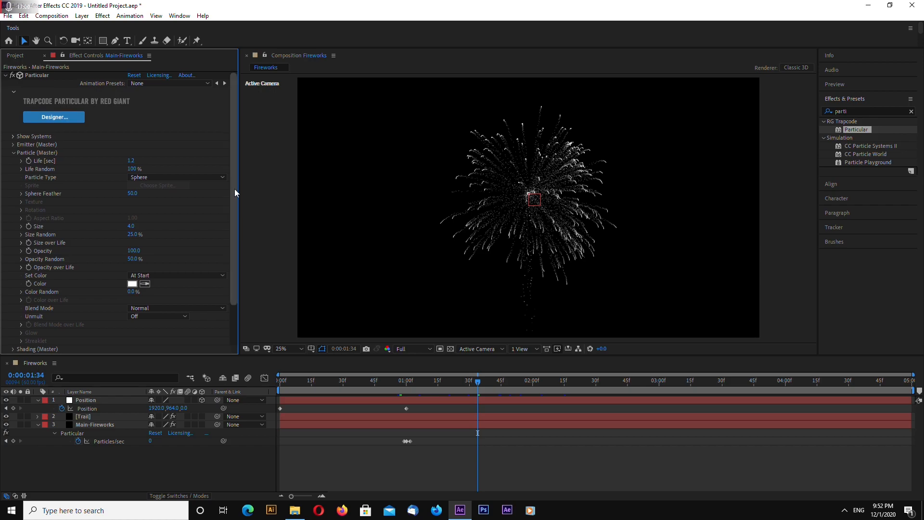
pyautogui.scroll(-3, 235, 187)
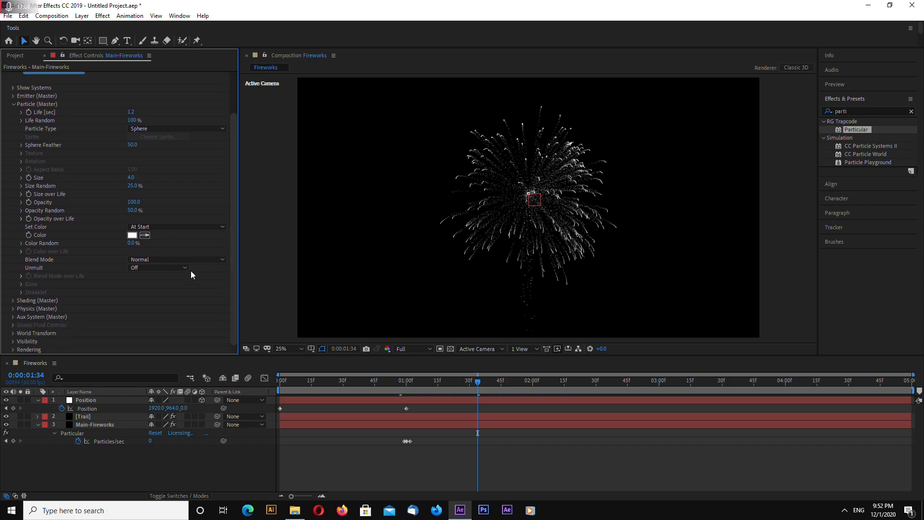
pyautogui.click(164, 227)
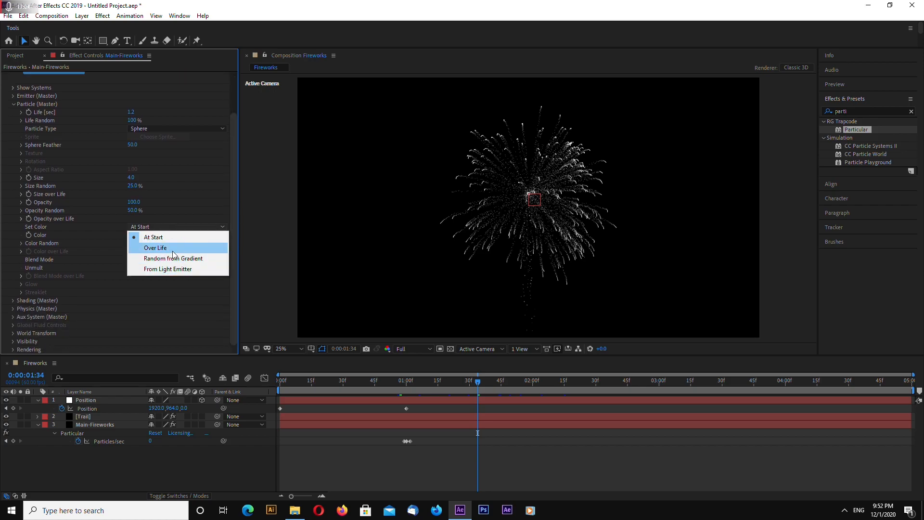
pyautogui.click(159, 257)
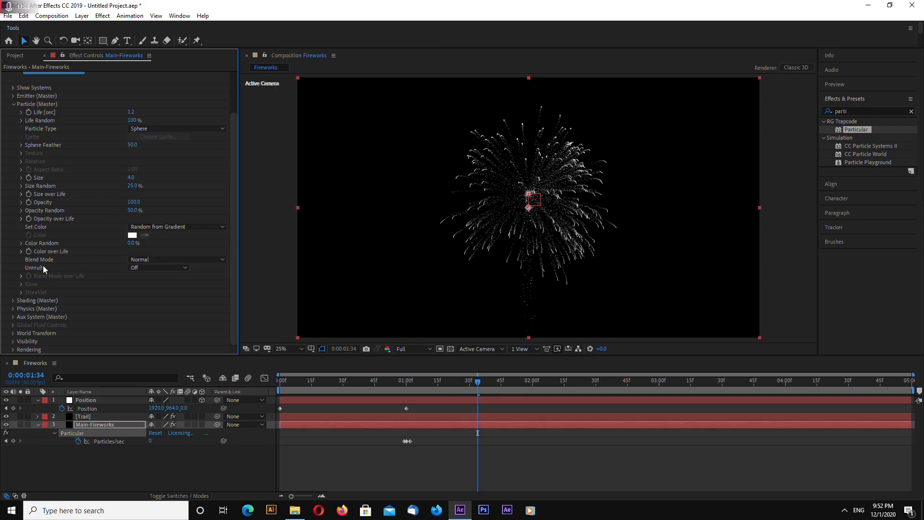
# - Apply the white-to-black gradient preset to the main particles' Color over Life ramp
pyautogui.click(22, 252)
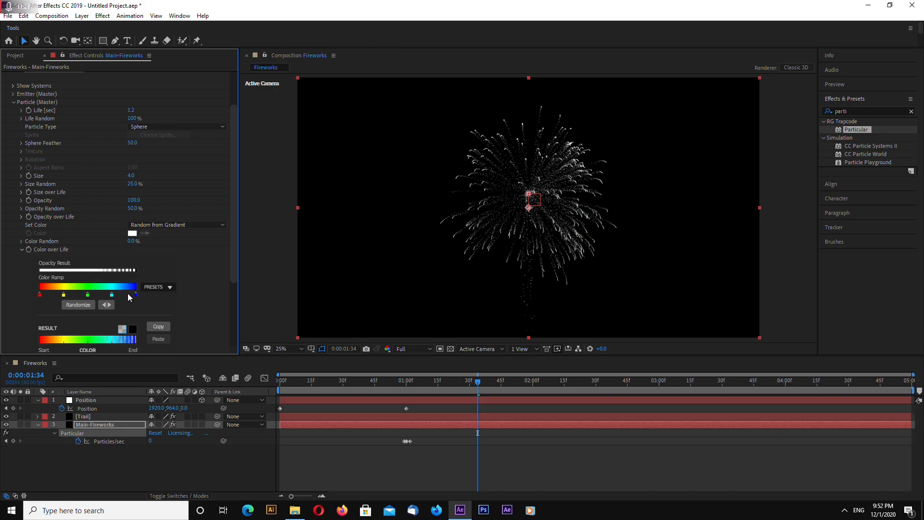
pyautogui.click(164, 287)
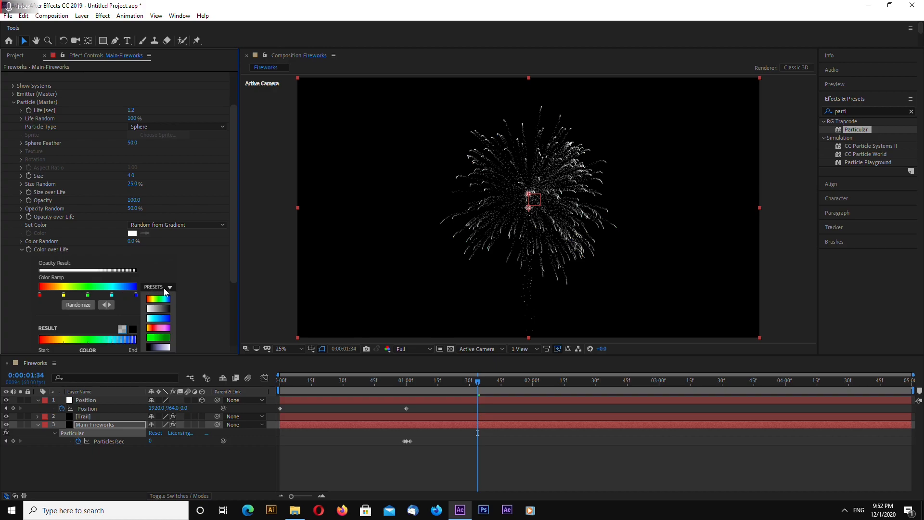
pyautogui.click(165, 312)
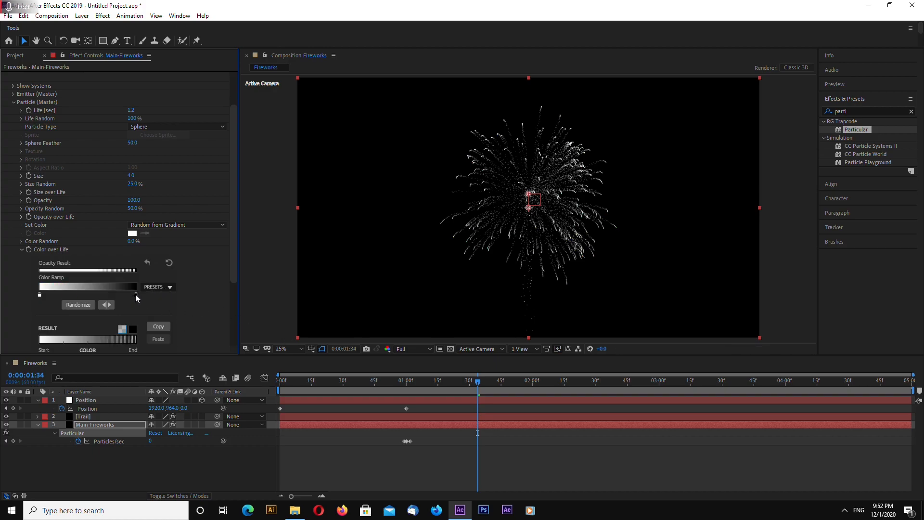
# - Recolour the end stop of the main particles' Color over Life ramp to pale yellow, hex FFF88C
pyautogui.doubleClick(135, 294)
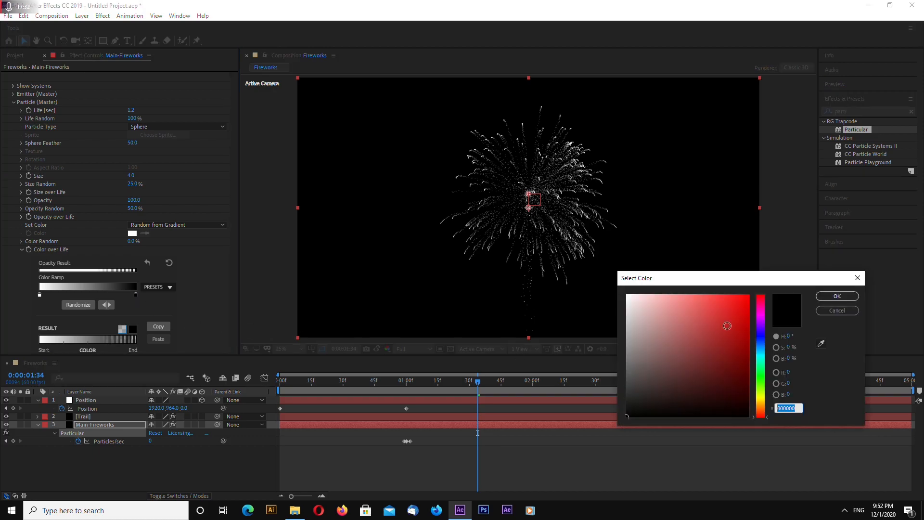
pyautogui.click(763, 395)
pyautogui.moveTo(763, 397); pyautogui.dragTo(763, 400)
pyautogui.moveTo(686, 333); pyautogui.dragTo(686, 281)
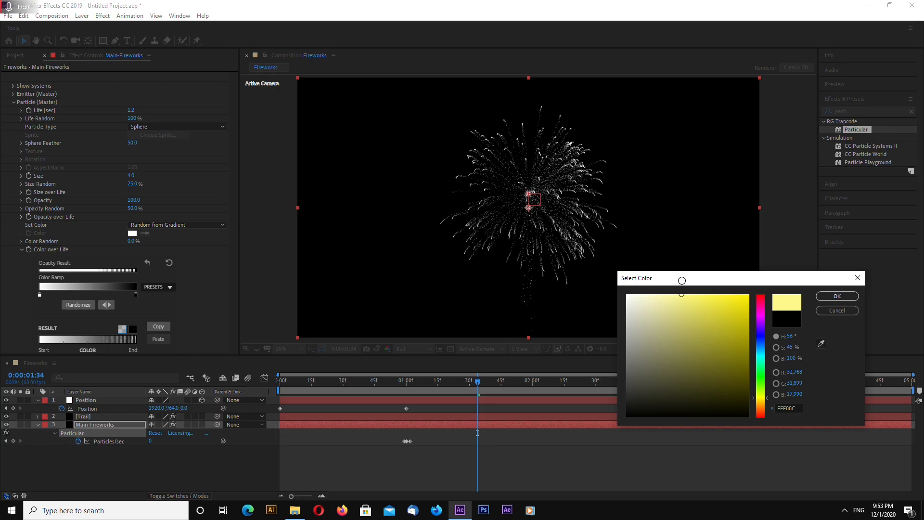
pyautogui.click(837, 296)
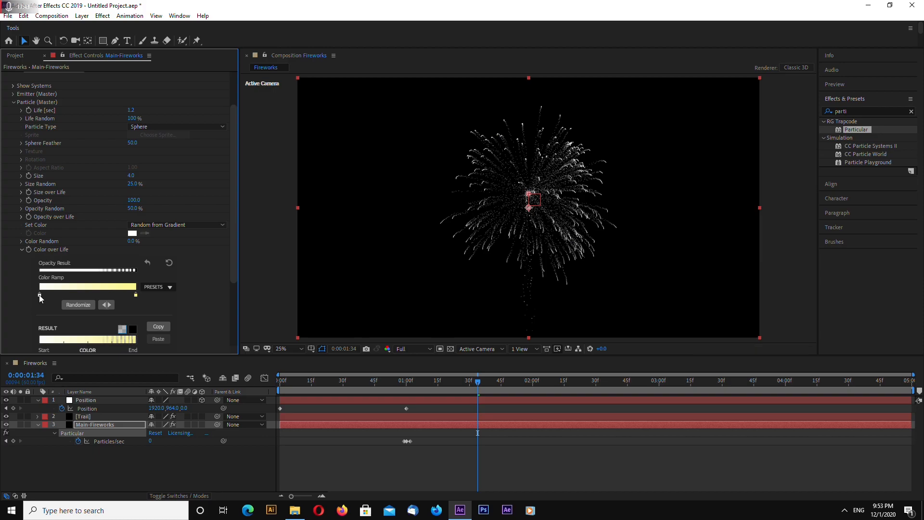
pyautogui.click(162, 224)
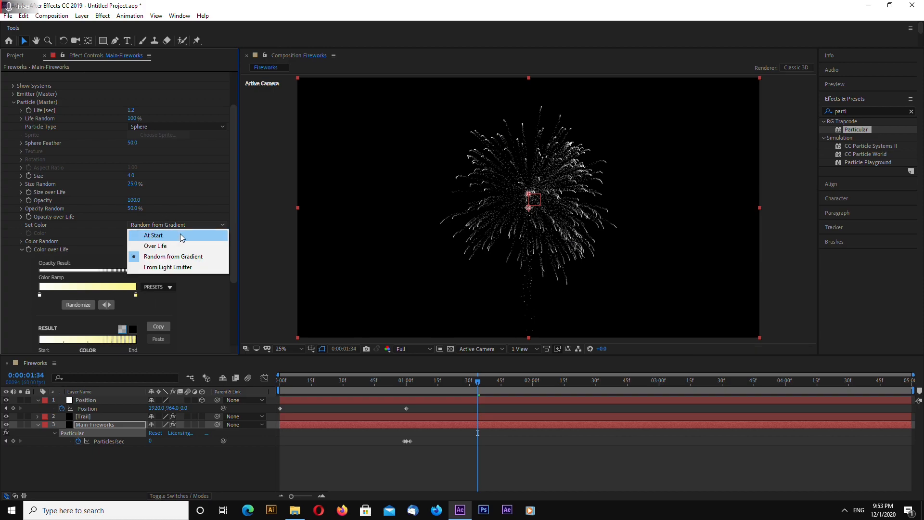
pyautogui.click(189, 236)
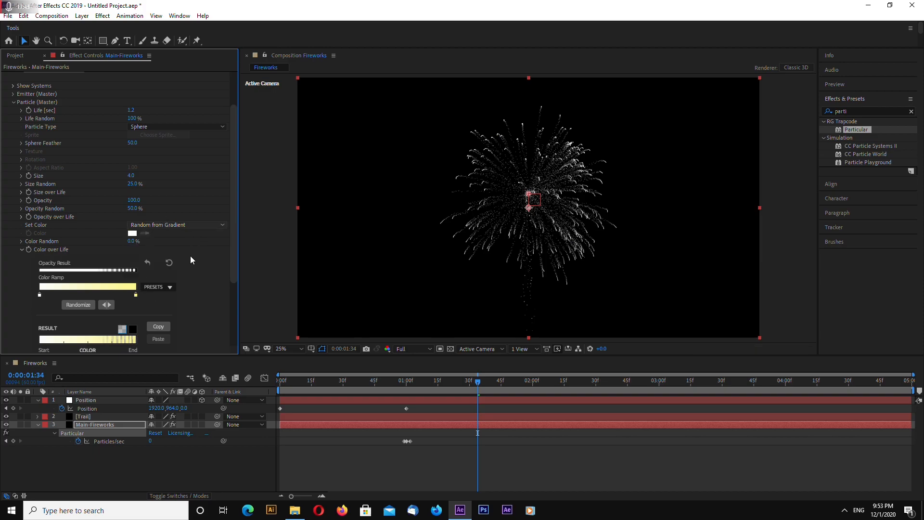
# - Set the Aux System's Set Color option of Main-Fireworks to Random from Gradient
pyautogui.click(13, 102)
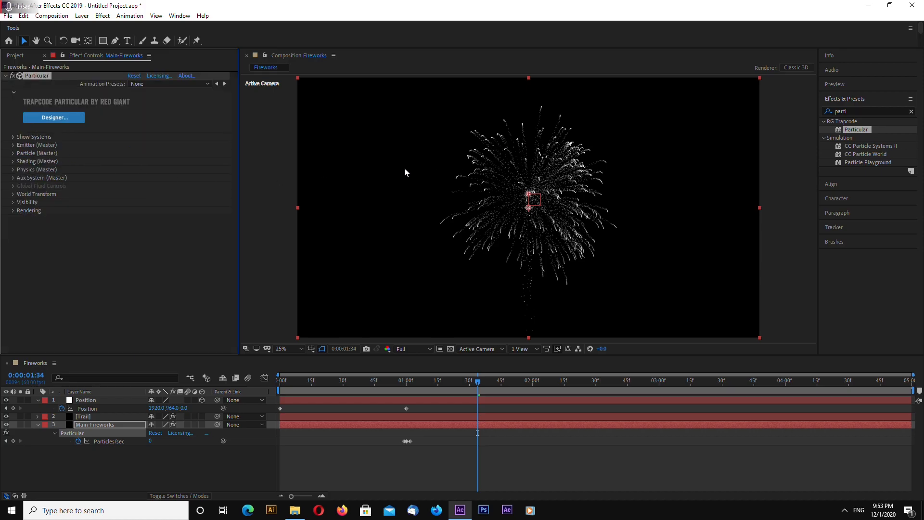
pyautogui.click(13, 178)
pyautogui.scroll(-2, 44, 221)
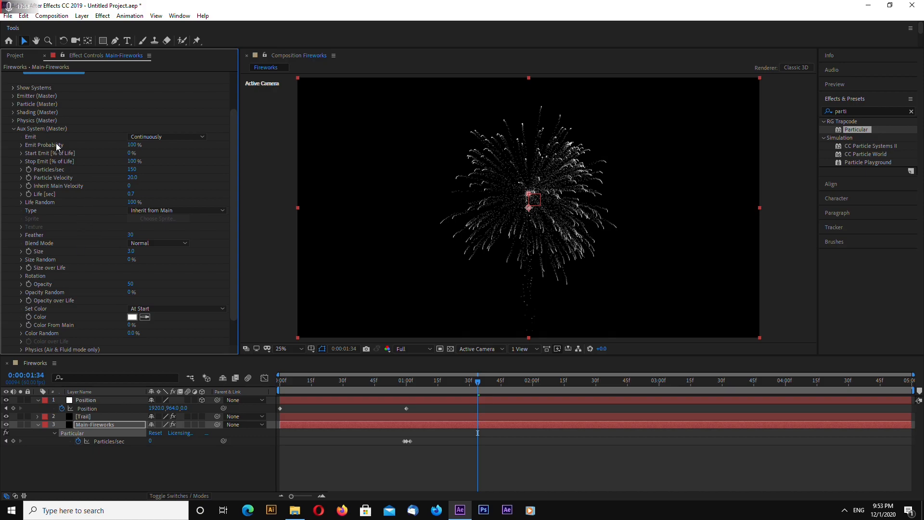
pyautogui.scroll(-2, 74, 234)
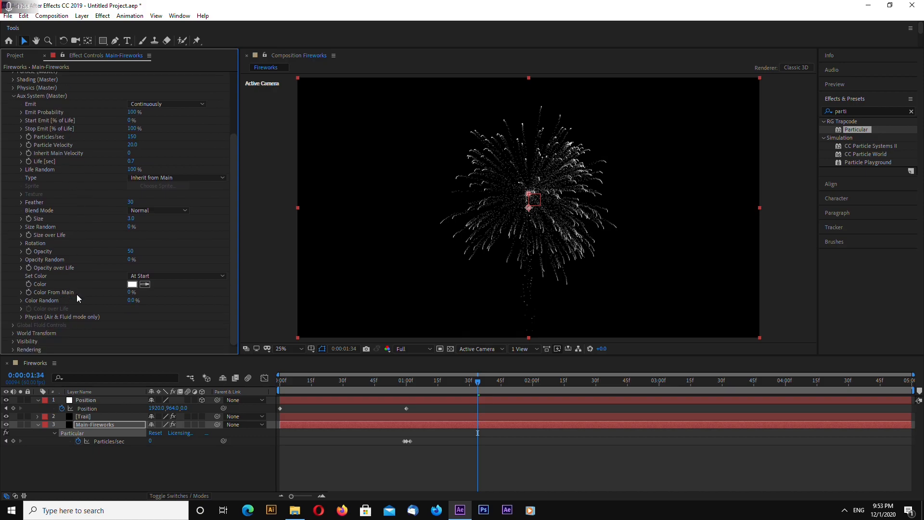
pyautogui.click(192, 277)
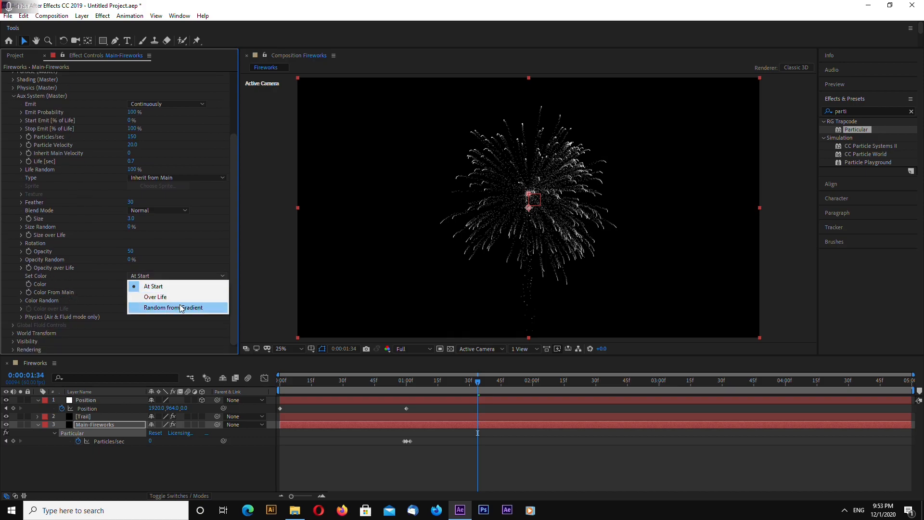
pyautogui.click(178, 307)
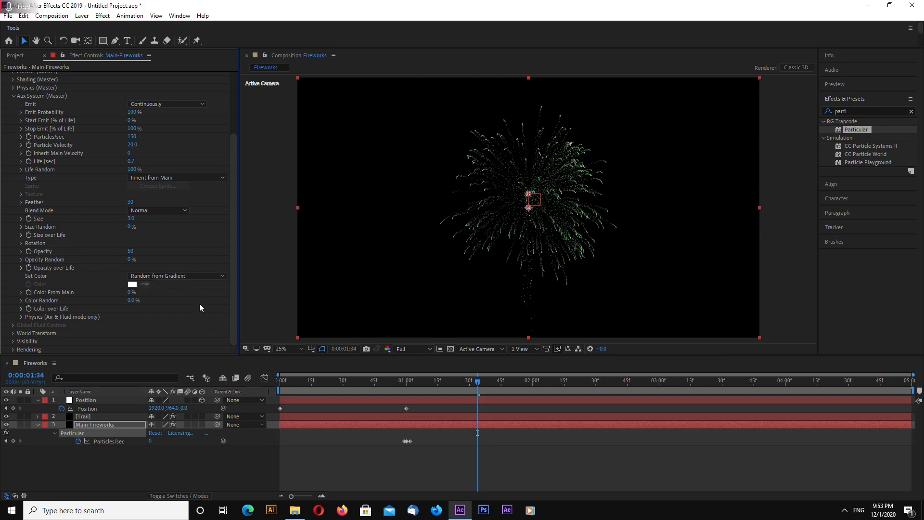
# - Apply the white-to-black gradient preset to the Aux System's Color over Life ramp
pyautogui.press('.')
pyautogui.press(',')
pyautogui.click(21, 311)
pyautogui.click(169, 286)
pyautogui.click(153, 316)
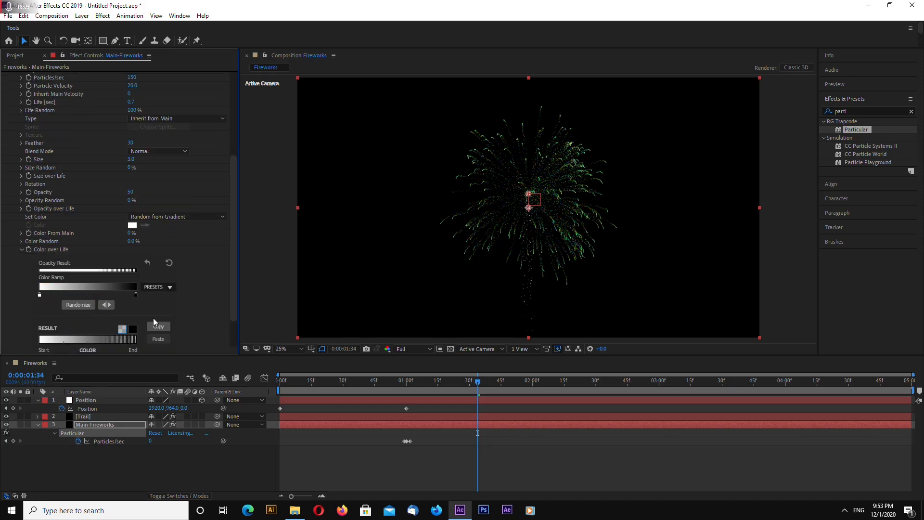
# - Recolour the black end stop of the Aux System's color ramp to light yellow, hex FEFF88
pyautogui.doubleClick(136, 294)
pyautogui.click(627, 295)
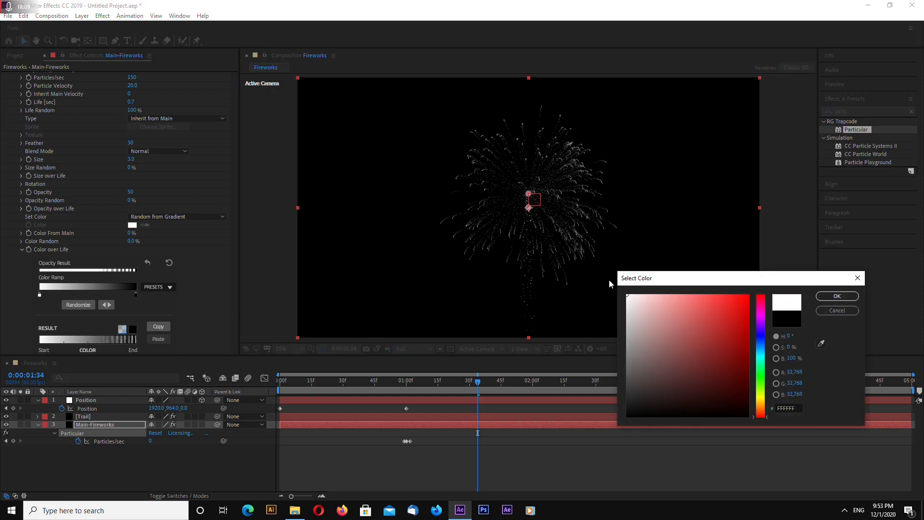
pyautogui.click(684, 293)
pyautogui.moveTo(766, 378); pyautogui.dragTo(763, 397)
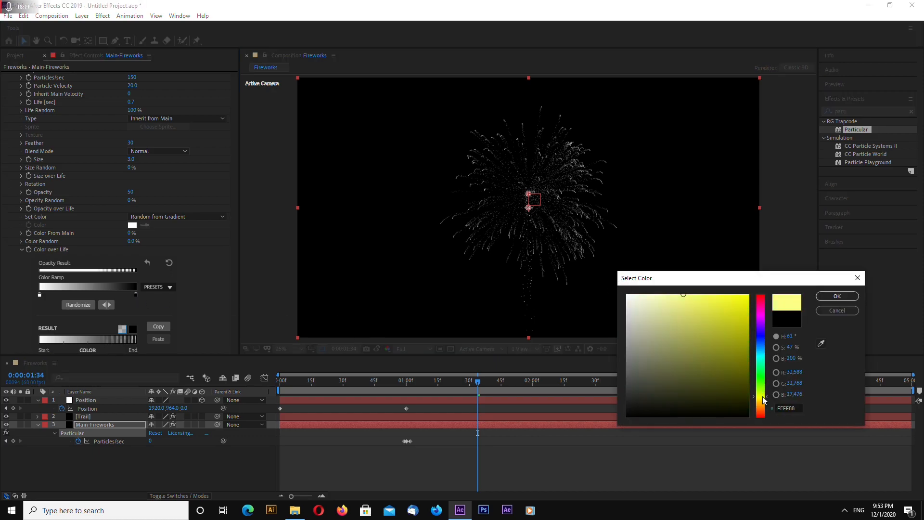
pyautogui.click(837, 295)
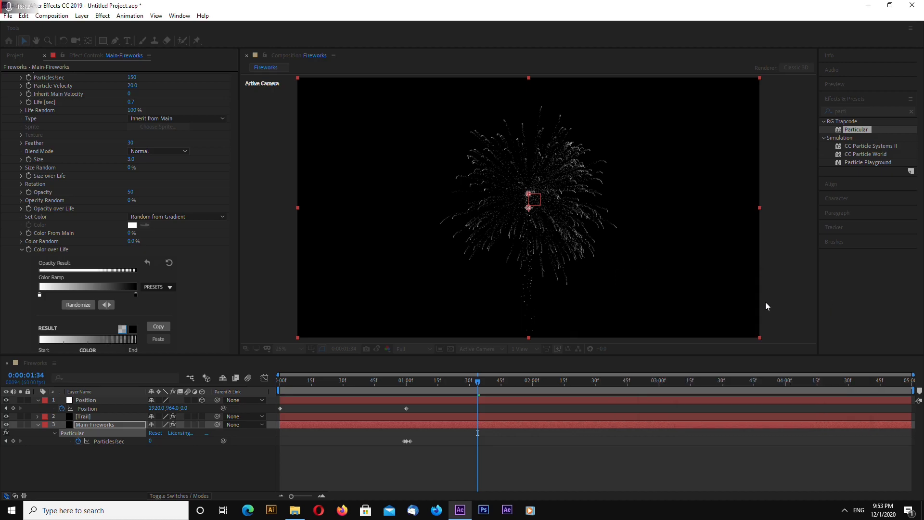
# - Recolour the start stop of the Aux System's color ramp to red, hex FF3939, and check the burst at 0:00:01:44
pyautogui.doubleClick(40, 294)
pyautogui.click(717, 288)
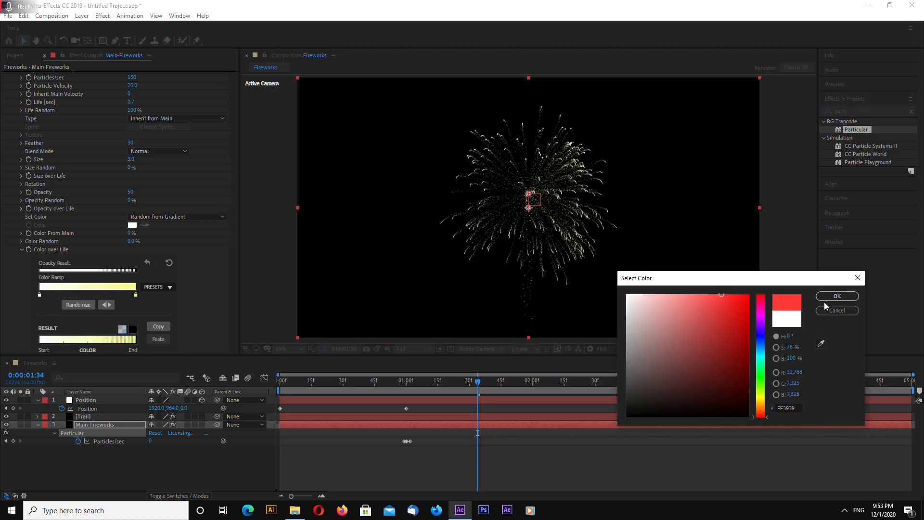
pyautogui.click(837, 296)
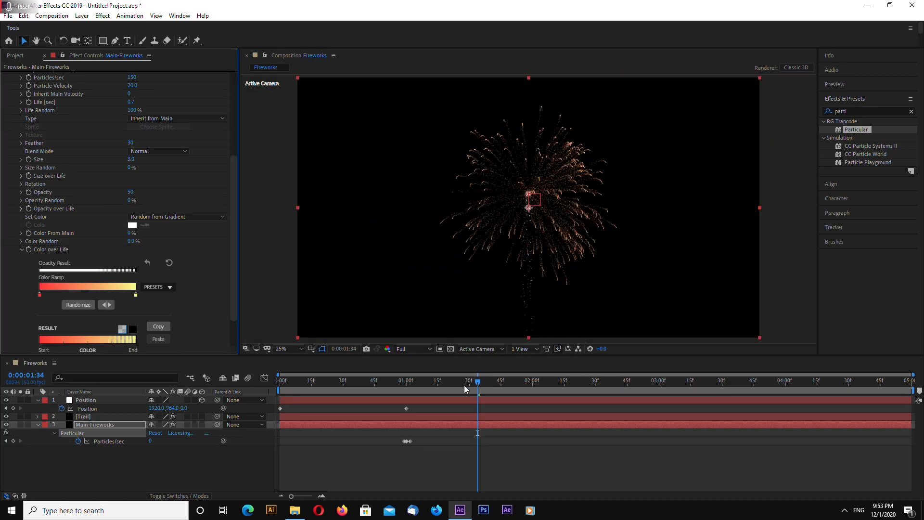
pyautogui.moveTo(478, 382); pyautogui.dragTo(498, 383)
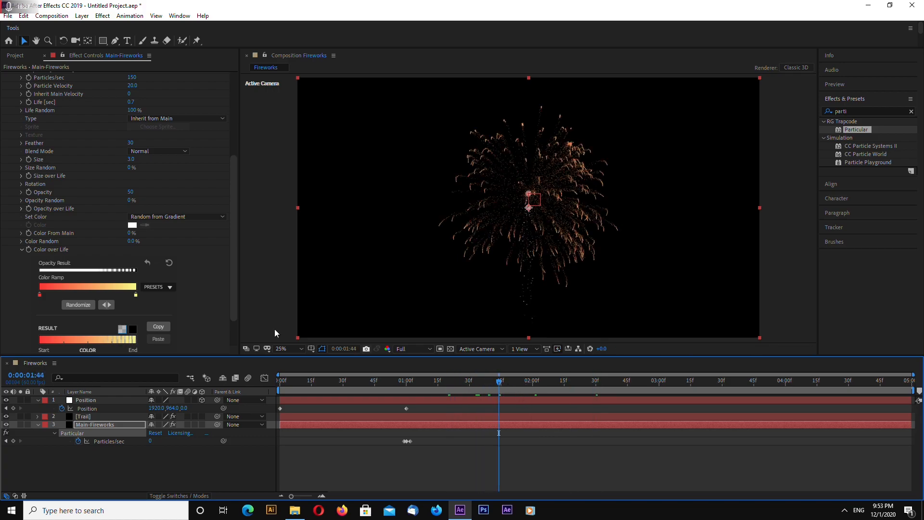
pyautogui.click(22, 249)
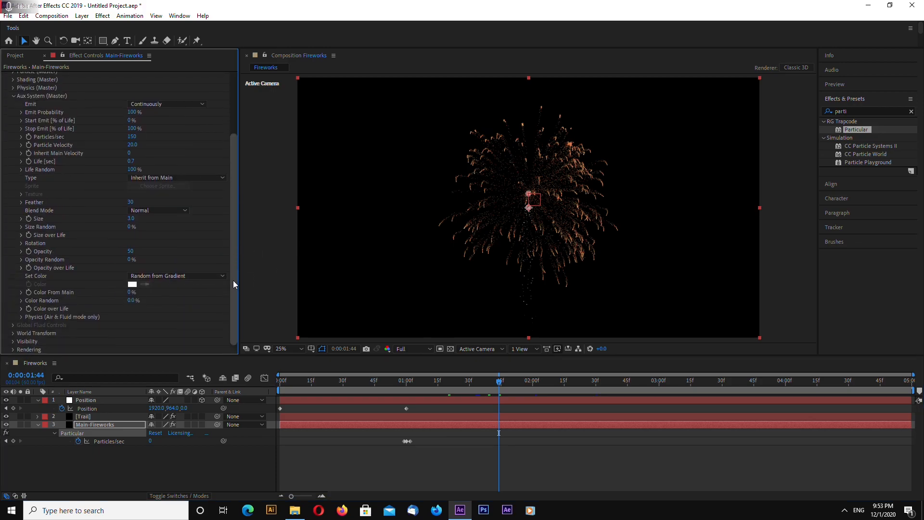
pyautogui.click(14, 97)
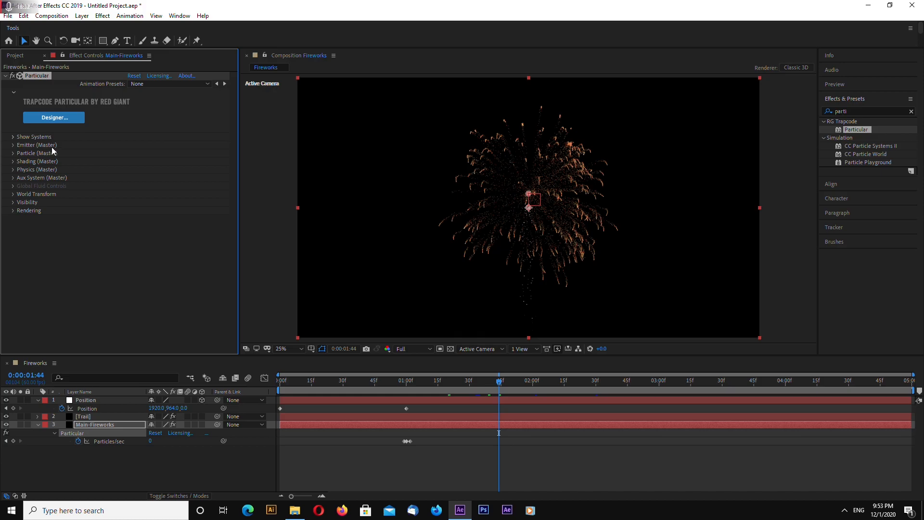
# - Move to 0:00:02:02 and set the Velocity Distribution of the Main-Fireworks emitter to 1.0
pyautogui.moveTo(513, 384); pyautogui.dragTo(536, 383)
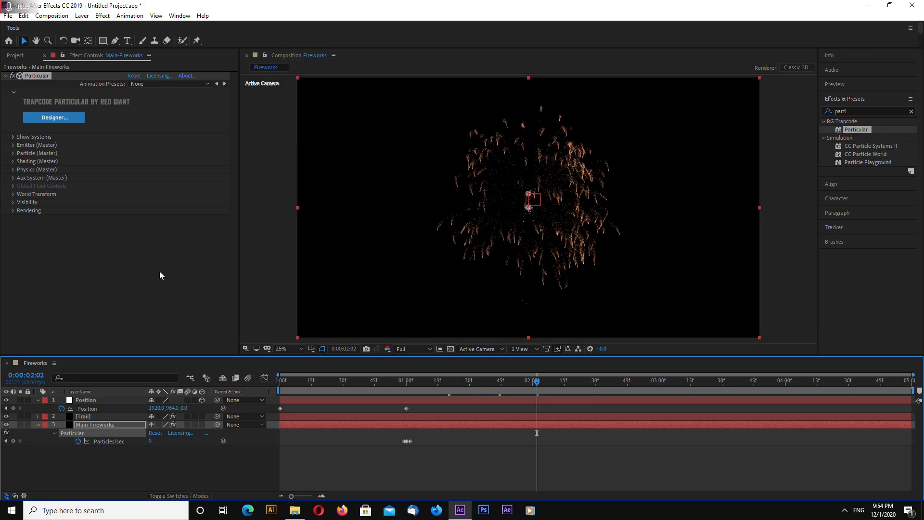
pyautogui.click(13, 145)
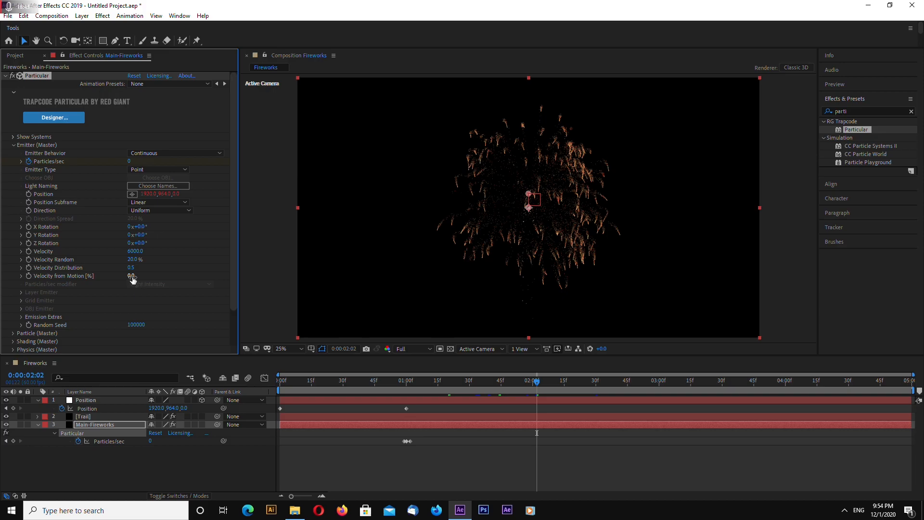
pyautogui.click(131, 268)
pyautogui.write('1')
pyautogui.press('Return')
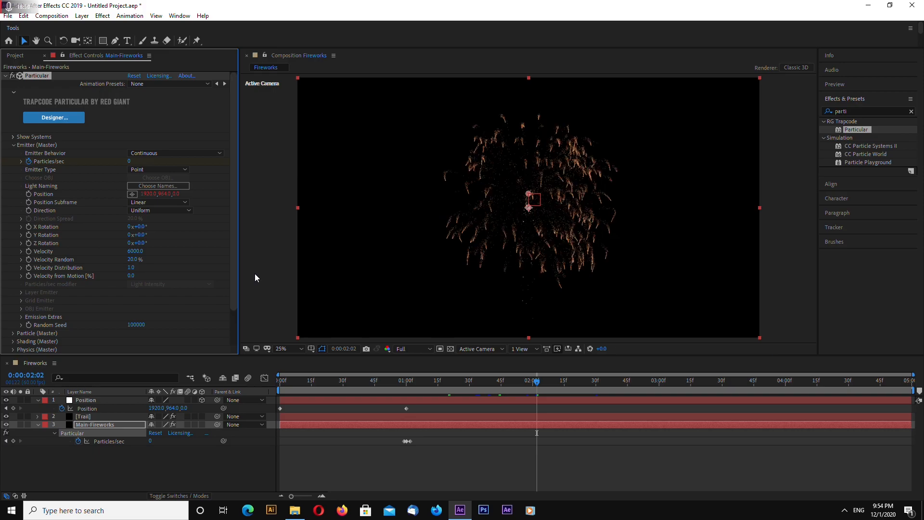
pyautogui.click(13, 145)
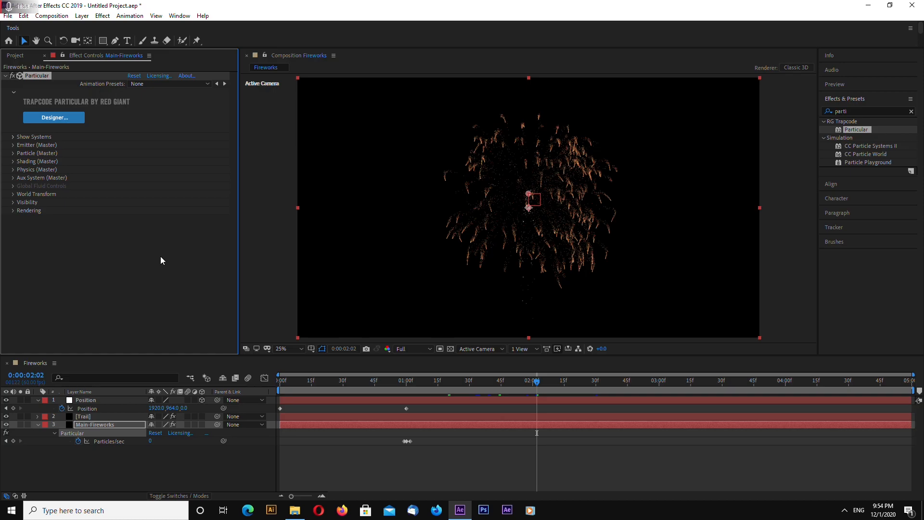
# - Examine the burst at 0:00:01:29 and the rising trail at 0:00:00:35 and 0:00:00:51, collapsing the Main-Fireworks layer's properties
pyautogui.click(277, 261)
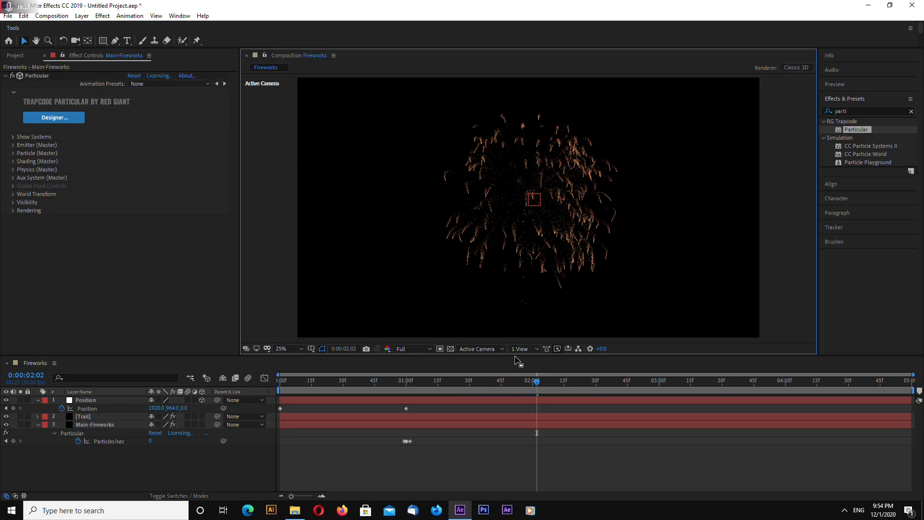
pyautogui.click(526, 383)
pyautogui.moveTo(524, 382); pyautogui.dragTo(468, 386)
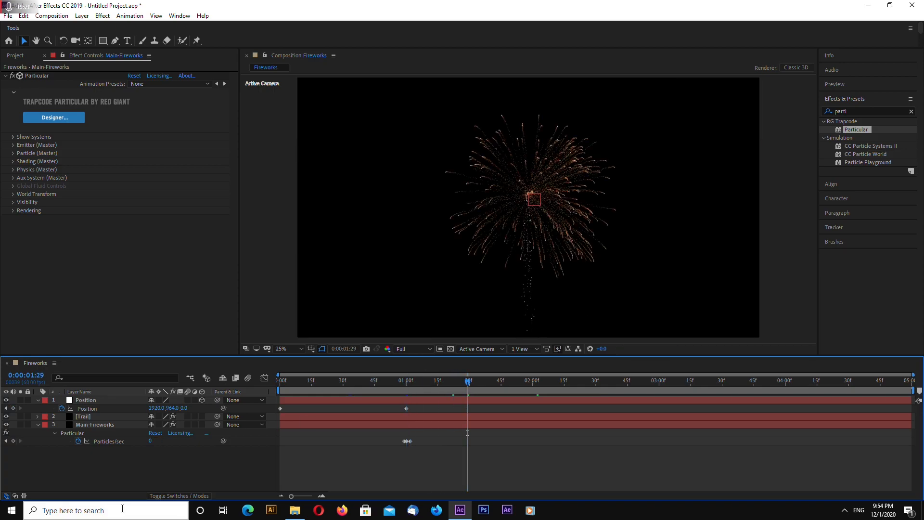
pyautogui.click(38, 424)
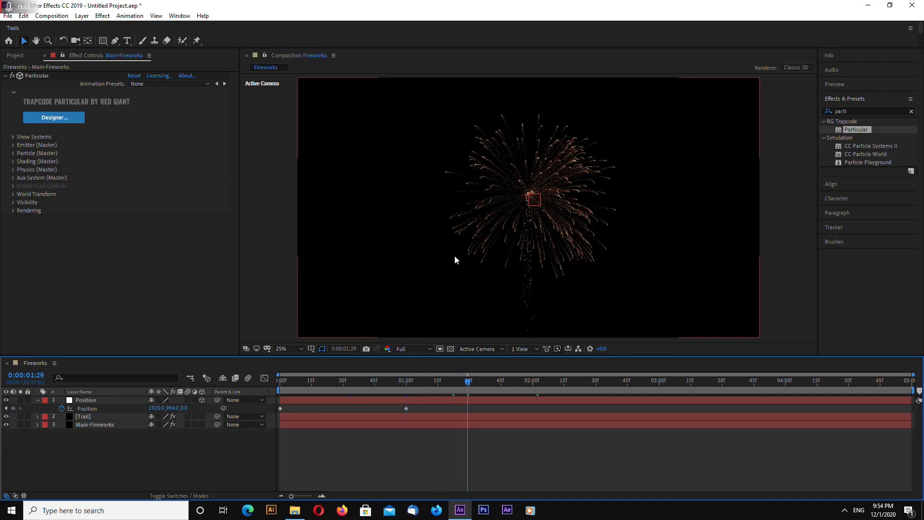
pyautogui.moveTo(467, 382); pyautogui.dragTo(353, 382)
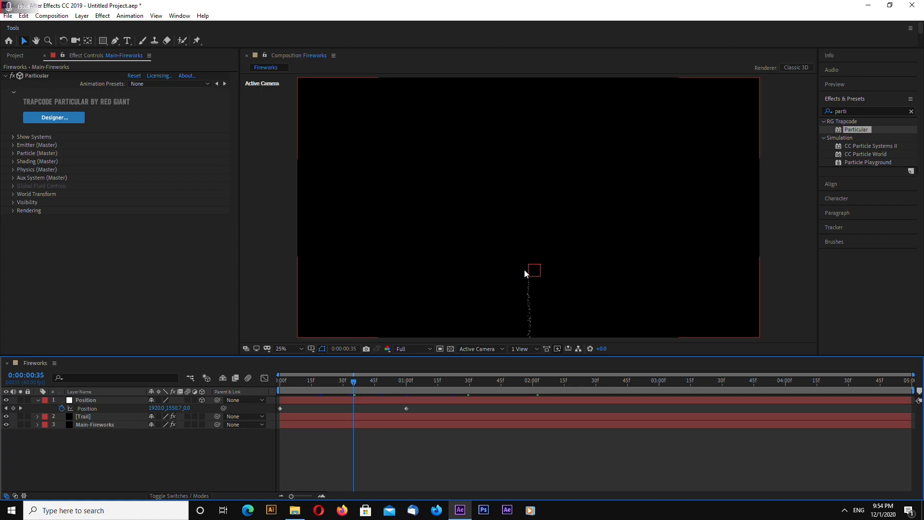
pyautogui.moveTo(354, 378); pyautogui.dragTo(387, 382)
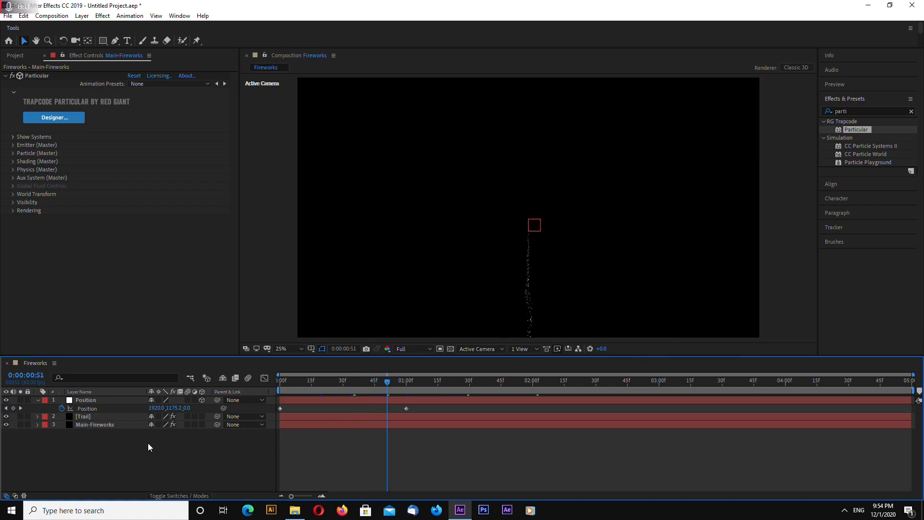
# - Create a new composition named Flare with a width and height of 1000 px
pyautogui.click(17, 56)
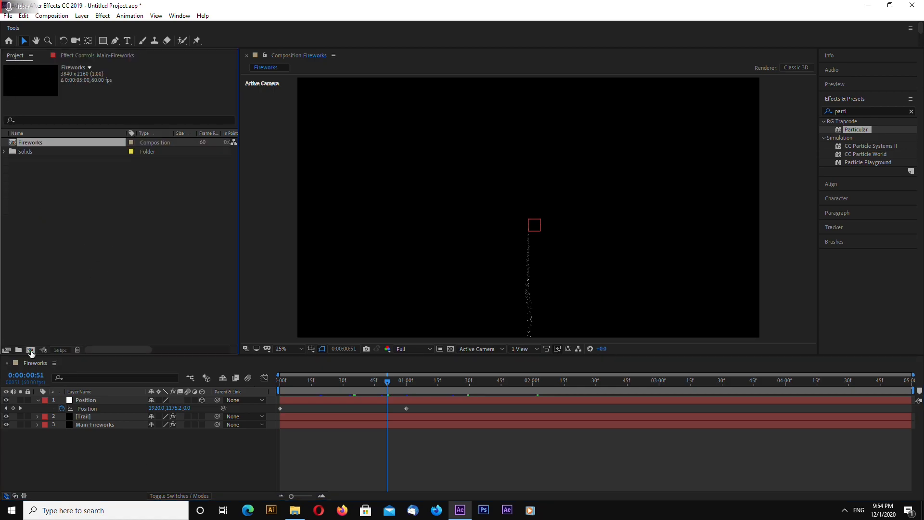
pyautogui.click(30, 350)
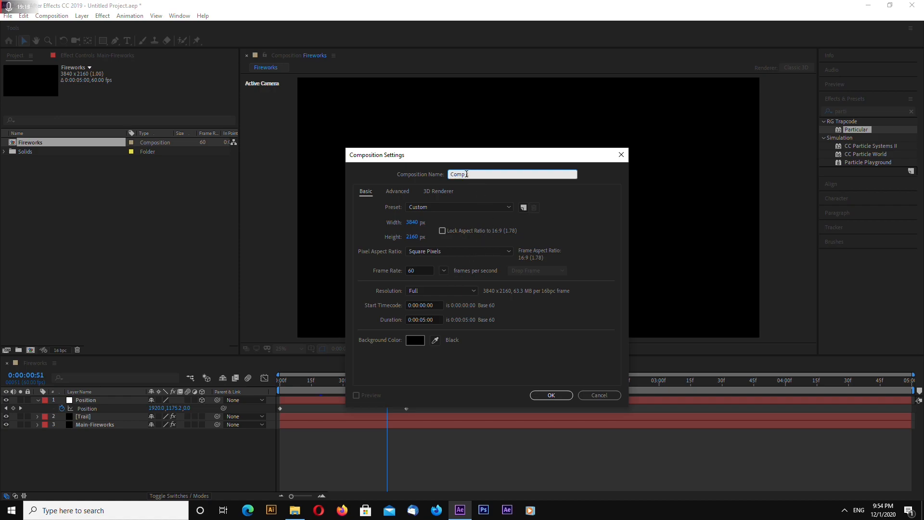
pyautogui.write('Flare')
pyautogui.click(411, 222)
pyautogui.write('1000')
pyautogui.click(416, 238)
pyautogui.write('1000')
pyautogui.press('Return')
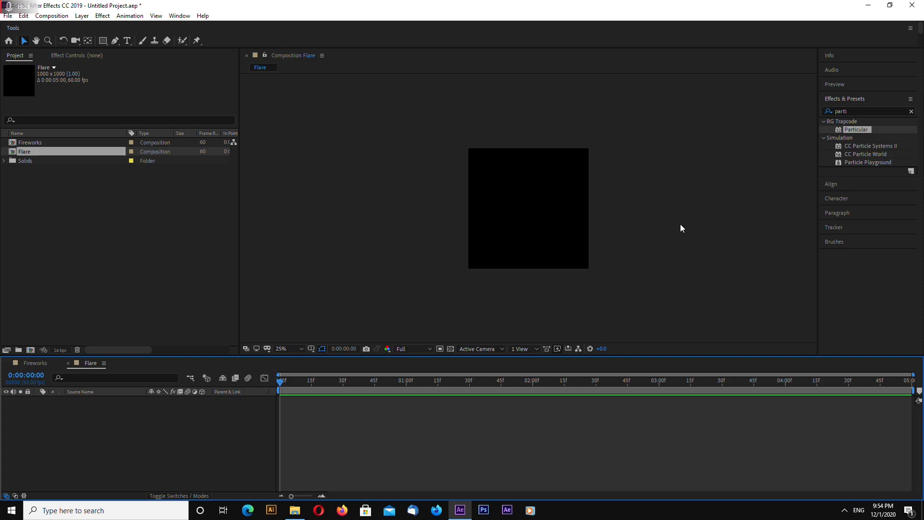
# - Add a composition-sized black solid named Lens-Flare to the Flare composition
pyautogui.rightClick(109, 424)
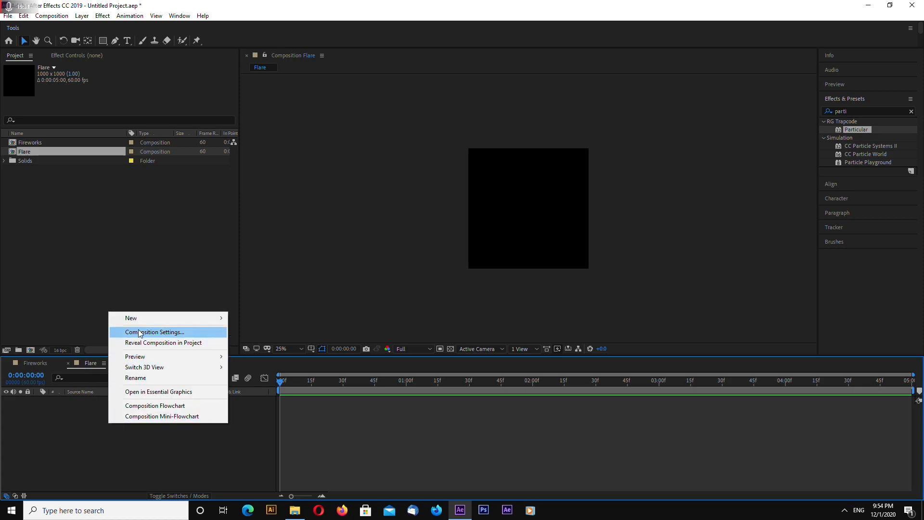
pyautogui.moveTo(145, 320)
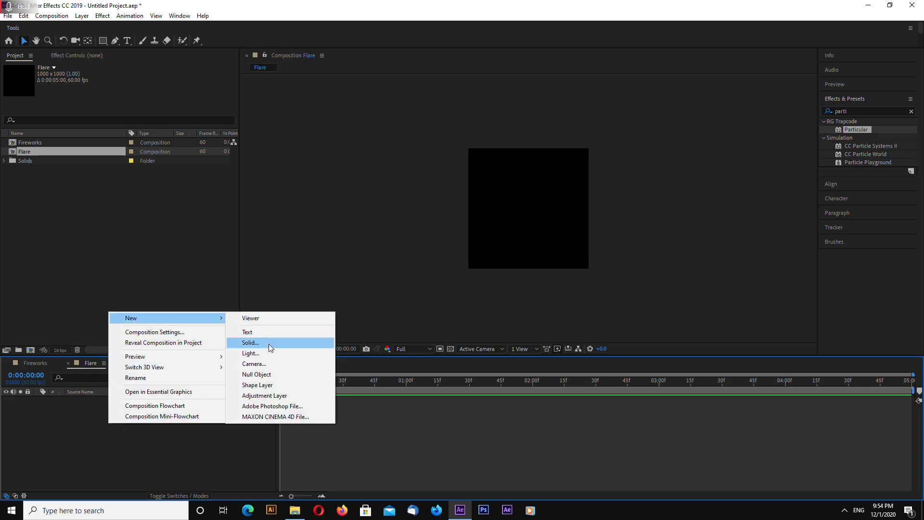
pyautogui.click(268, 342)
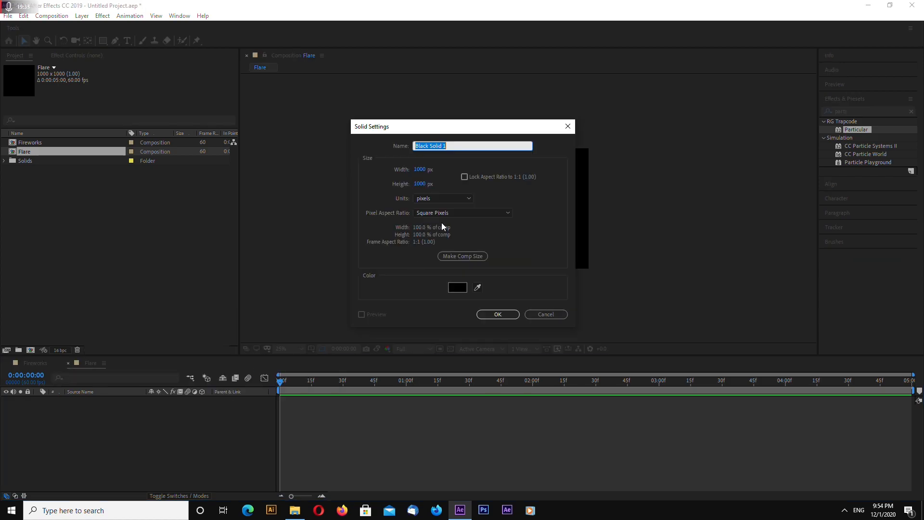
pyautogui.write('Lens-Flare')
pyautogui.click(499, 315)
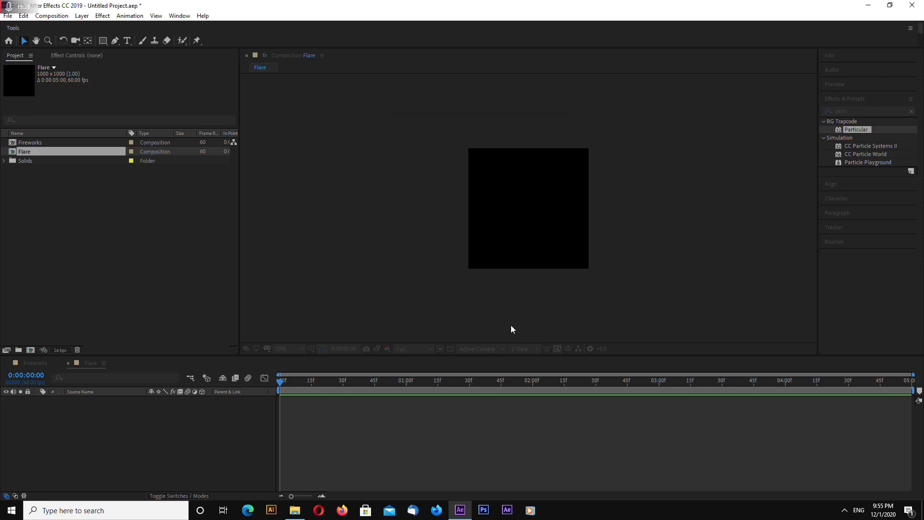
# - Apply the Lens Flare effect to the Lens-Flare solid and set its Flare Center to 499.0, 497.0
pyautogui.click(852, 111)
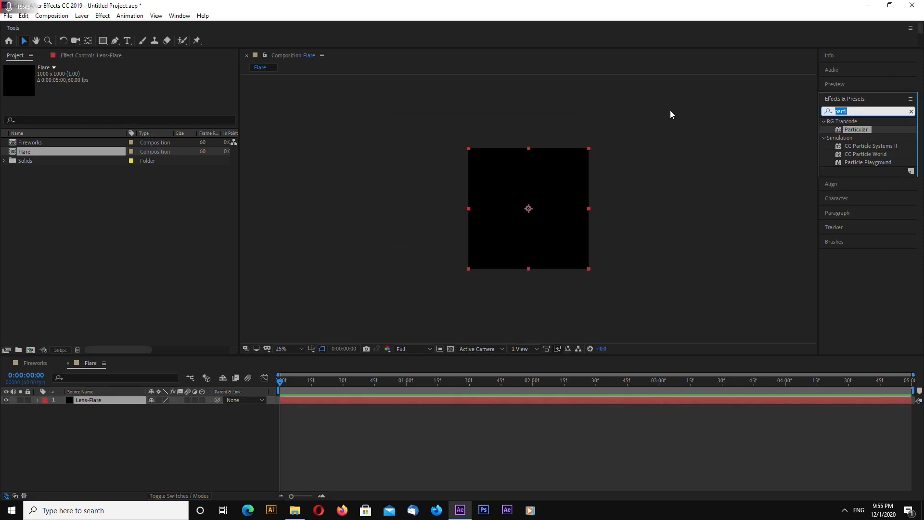
pyautogui.write('lens')
pyautogui.moveTo(859, 163); pyautogui.dragTo(270, 399)
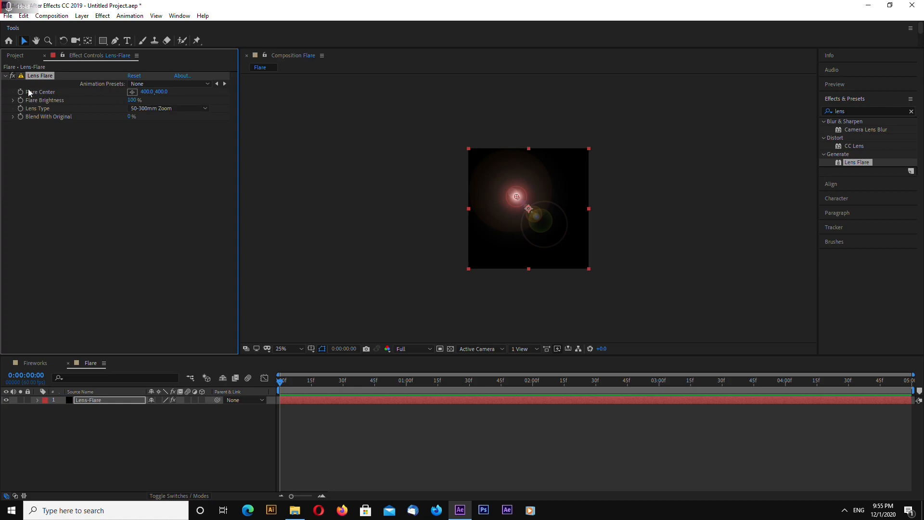
pyautogui.moveTo(147, 92); pyautogui.dragTo(194, 108)
pyautogui.moveTo(145, 92); pyautogui.dragTo(147, 93)
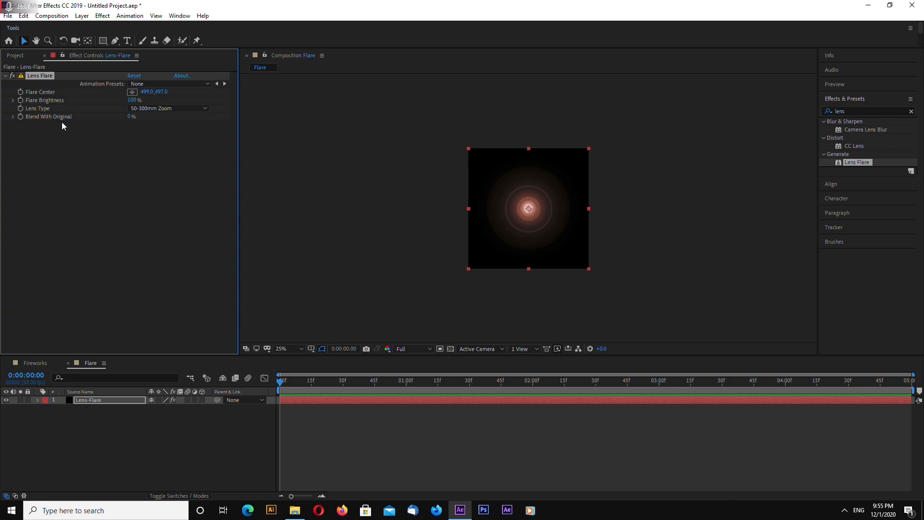
# - Set the Lens Flare's Lens Type to 105mm Prime and its Flare Brightness to 60%
pyautogui.click(159, 109)
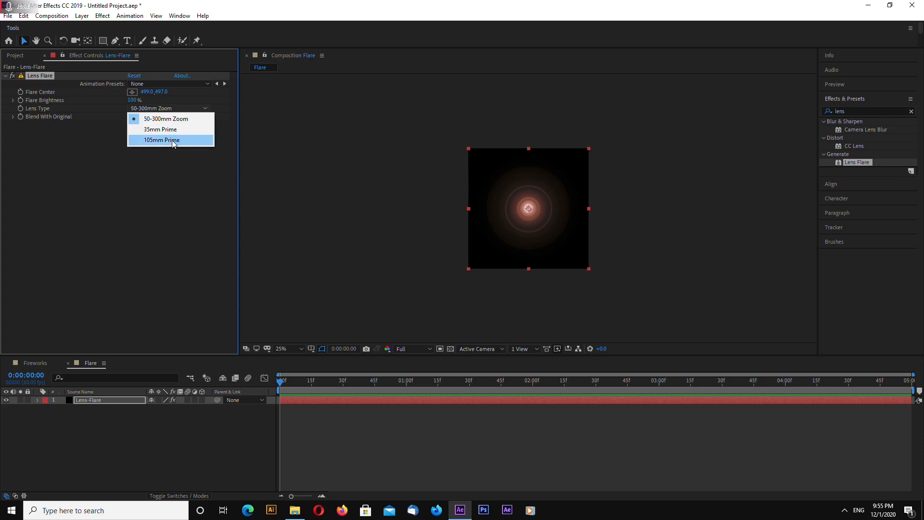
pyautogui.click(173, 140)
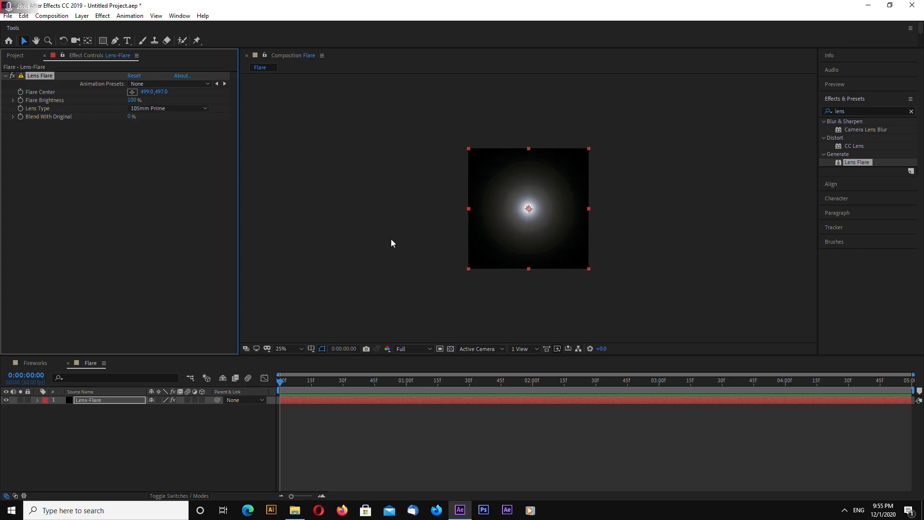
pyautogui.click(132, 100)
pyautogui.write('60')
pyautogui.press('Return')
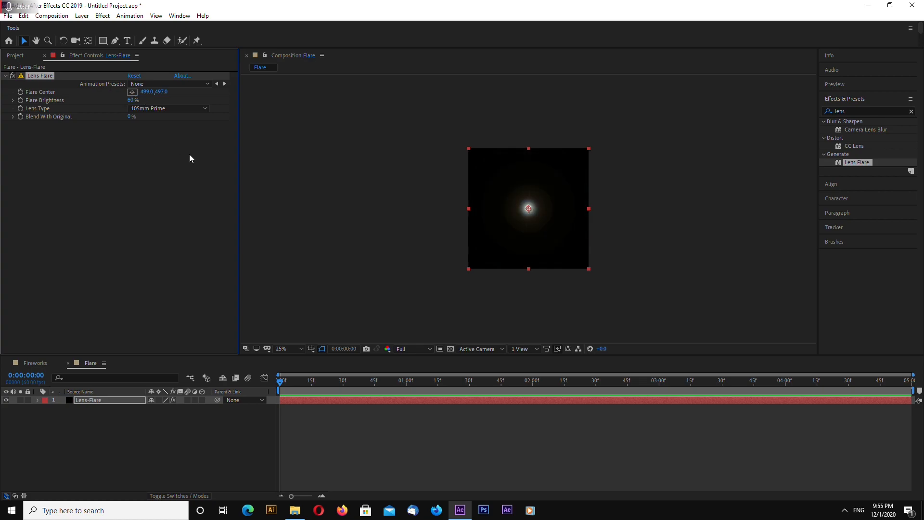
# - Raise the Flare Brightness to 75% and inspect the flare up close
pyautogui.click(295, 175)
pyautogui.click(131, 100)
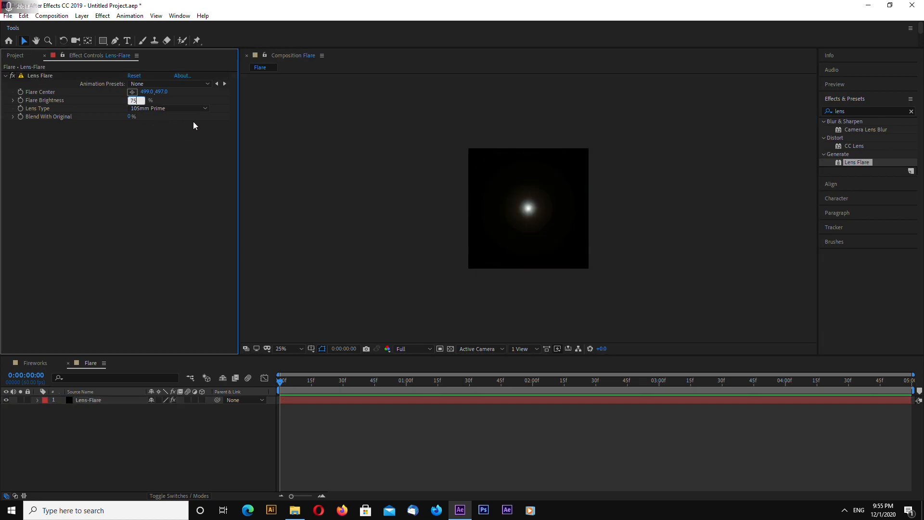
pyautogui.write('75')
pyautogui.press('Return')
pyautogui.click(311, 128)
pyautogui.scroll(1, 318, 210)
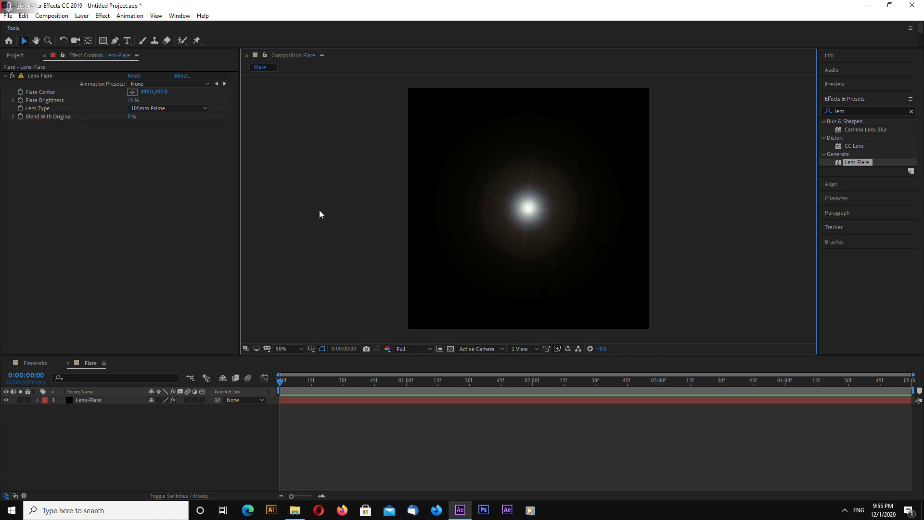
pyautogui.scroll(-1, 317, 210)
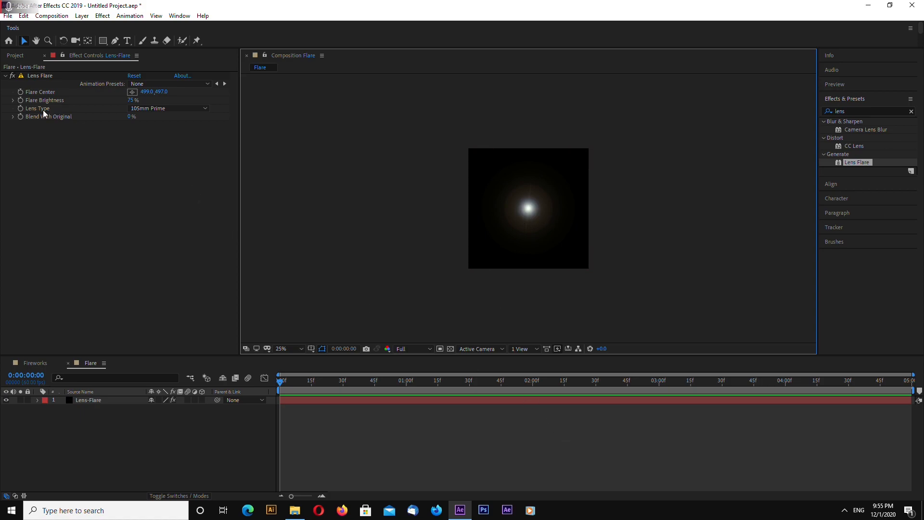
# - Add the expression wiggle(10,25) to Flare Brightness and preview the flickering flare
pyautogui.keyDown('alt'); pyautogui.click(20, 100); pyautogui.keyUp('alt')
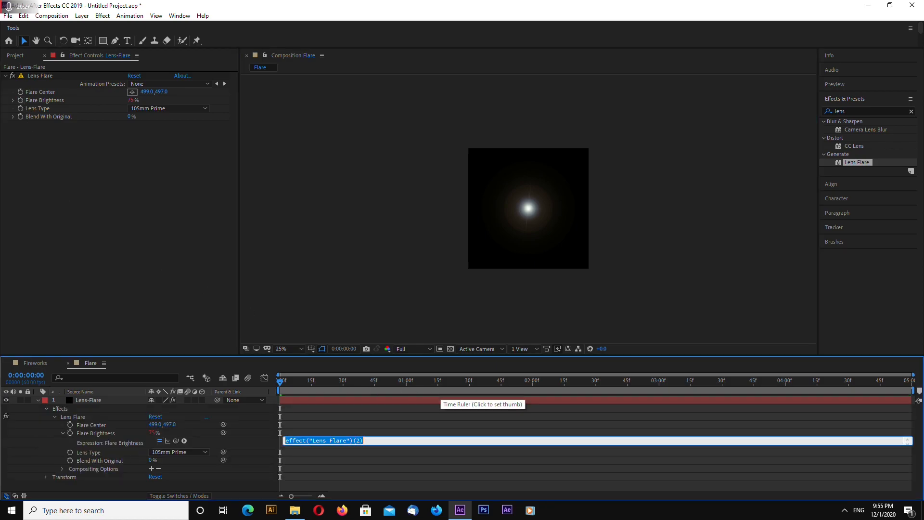
pyautogui.write('wiggle(10')
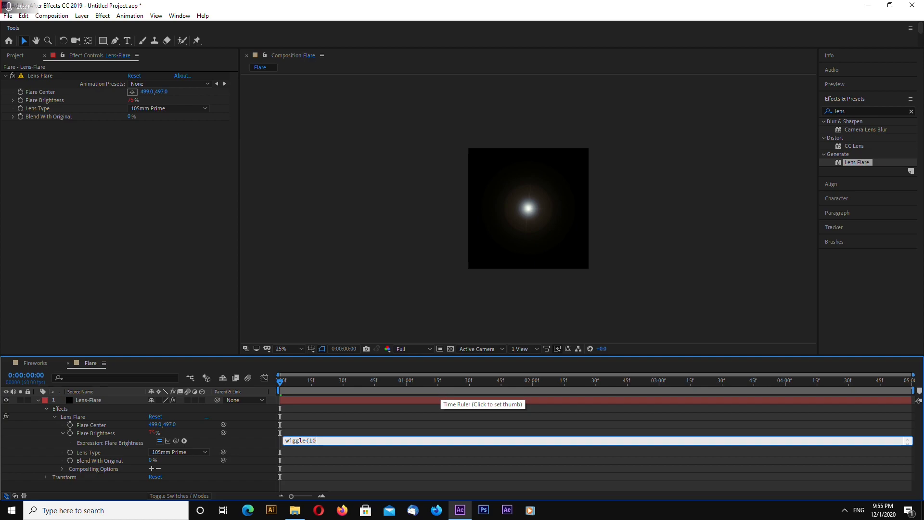
pyautogui.write(',')
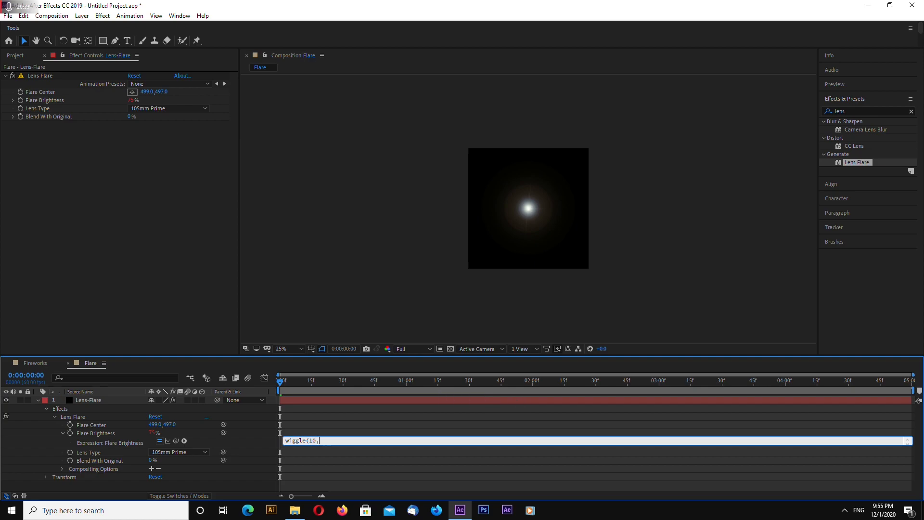
pyautogui.write('25)')
pyautogui.click(318, 296)
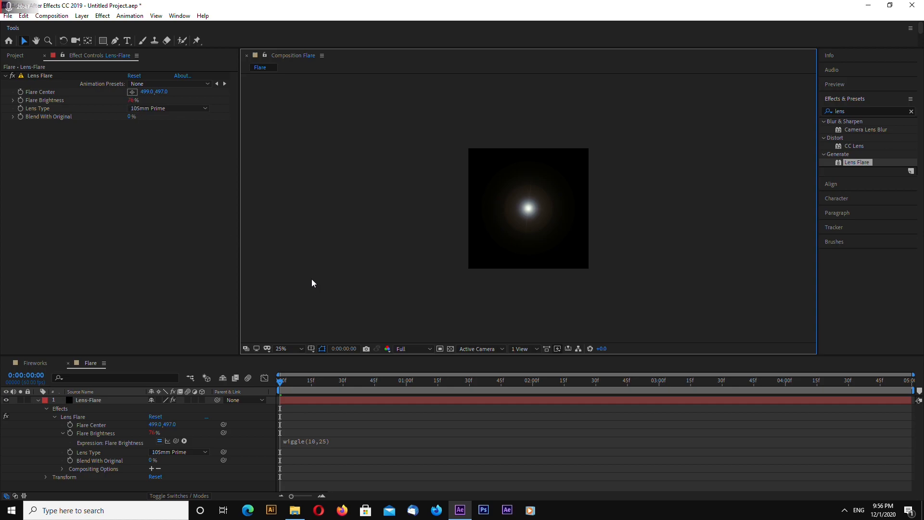
pyautogui.press('space')
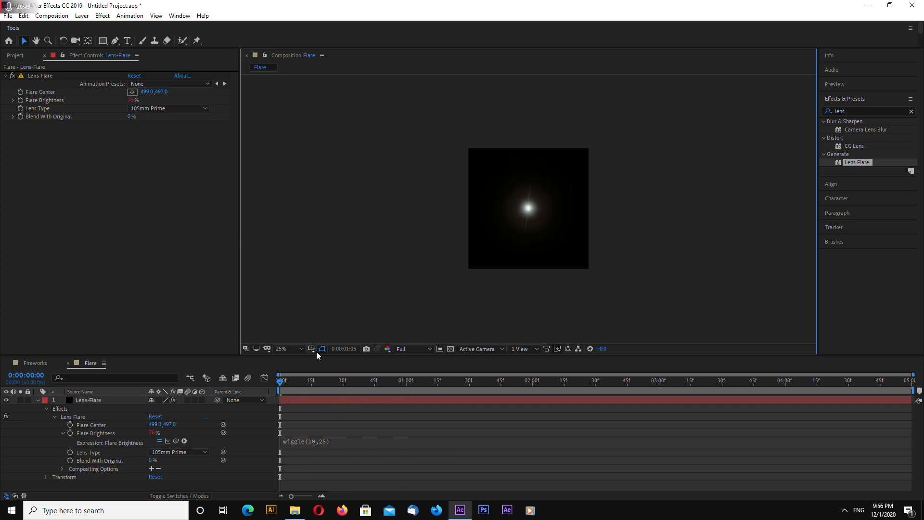
pyautogui.click(88, 365)
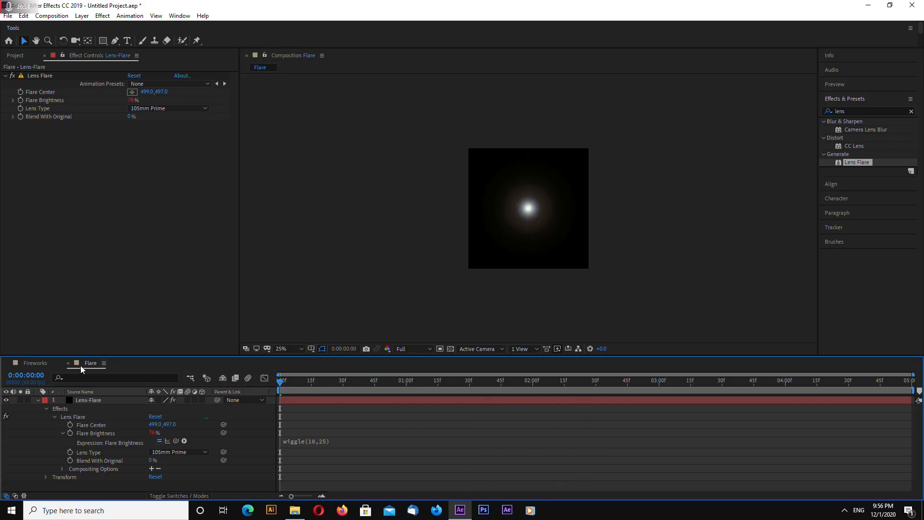
# - Close the Flare timeline and add the Flare composition to Fireworks as a layer directly below the Position null
pyautogui.click(69, 362)
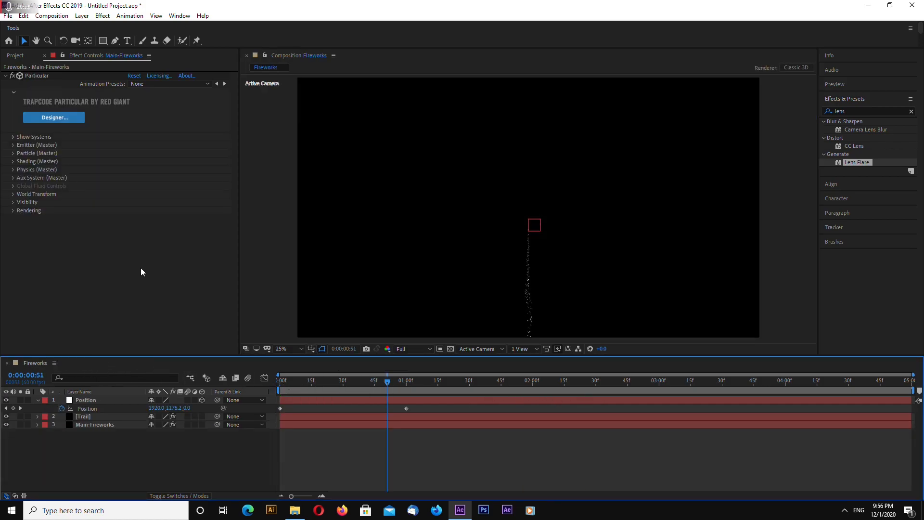
pyautogui.click(15, 56)
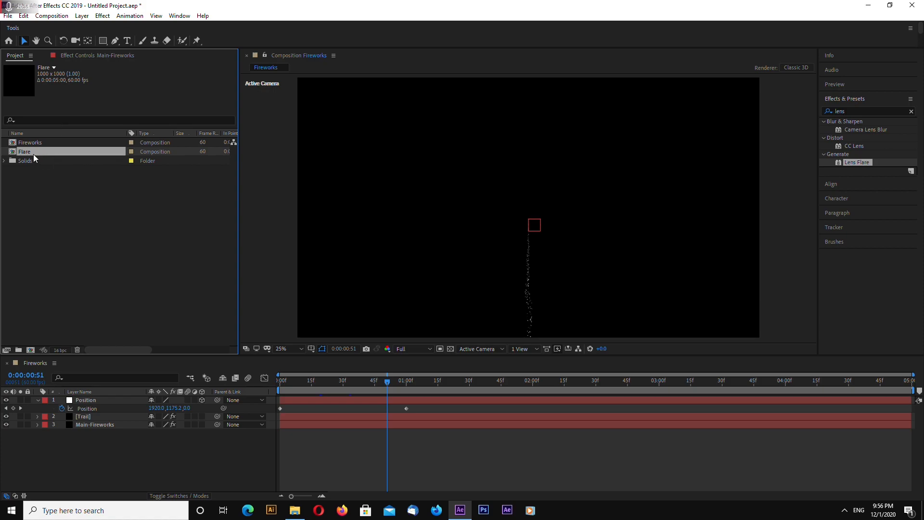
pyautogui.moveTo(28, 152); pyautogui.dragTo(89, 415)
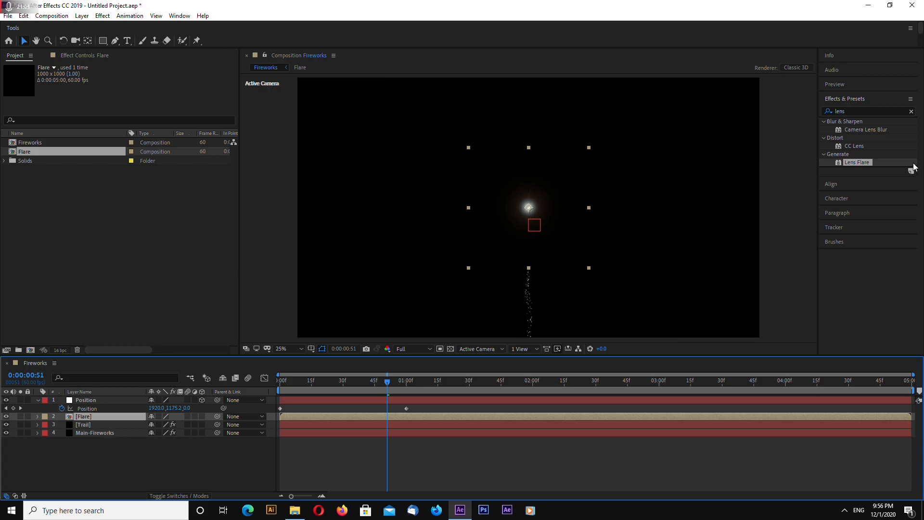
# - Show the transparency grid and apply the Set Matte effect to the Flare layer in Fireworks
pyautogui.click(851, 111)
pyautogui.click(596, 220)
pyautogui.click(559, 218)
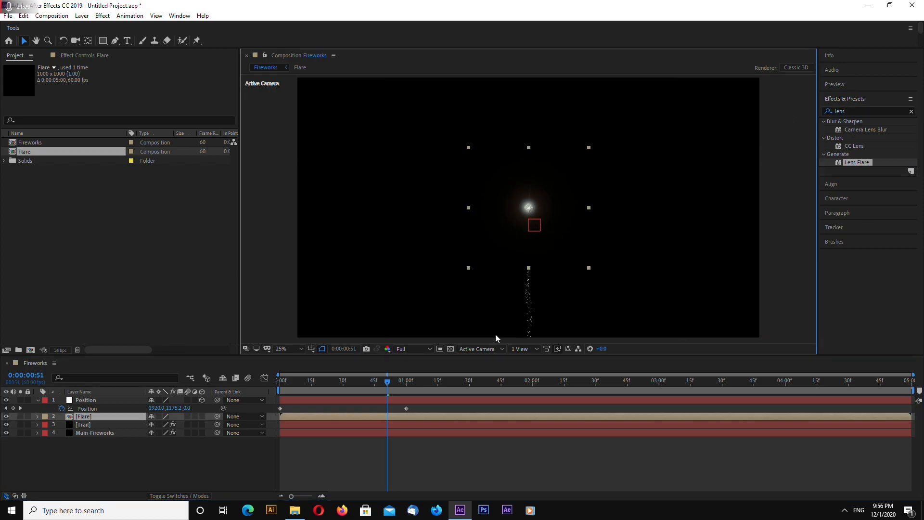
pyautogui.click(448, 350)
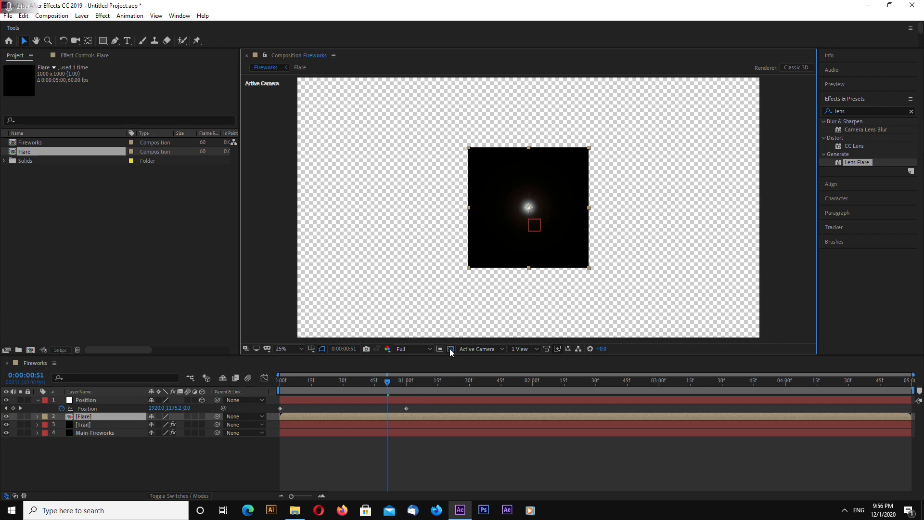
pyautogui.click(852, 111)
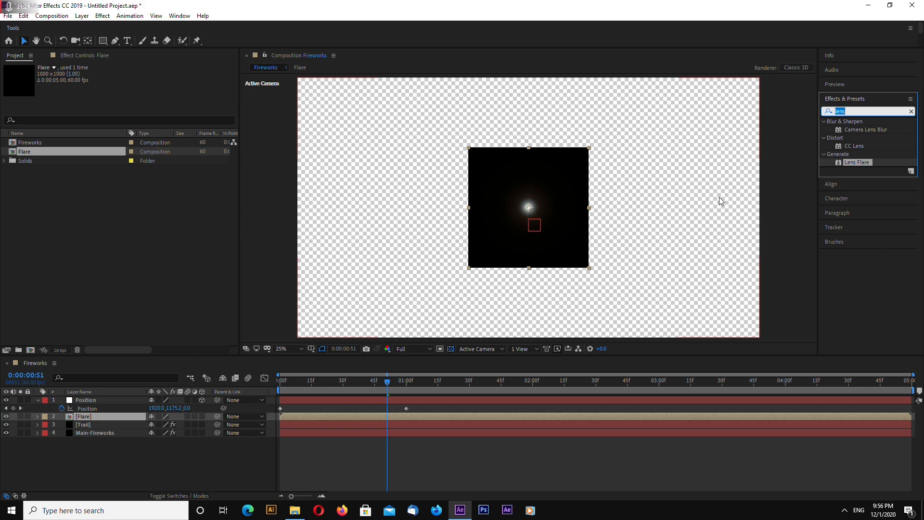
pyautogui.press('BackSpace')
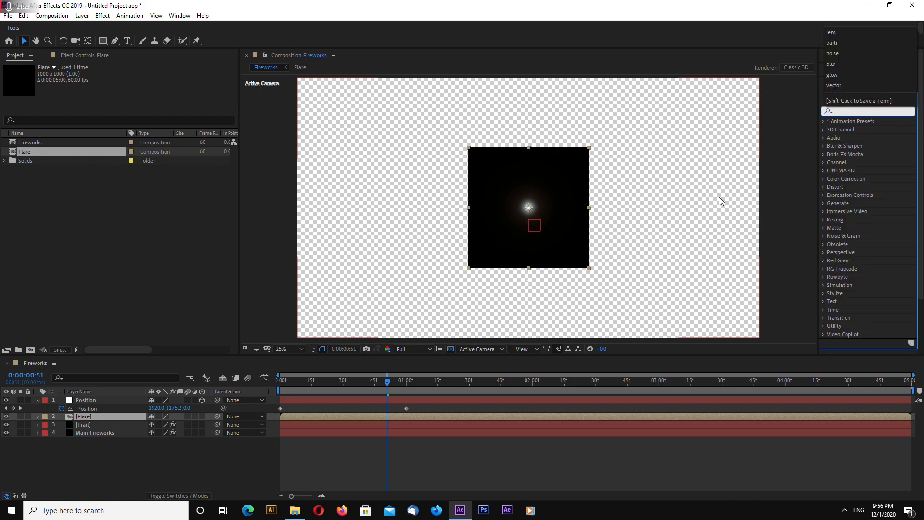
pyautogui.write('set')
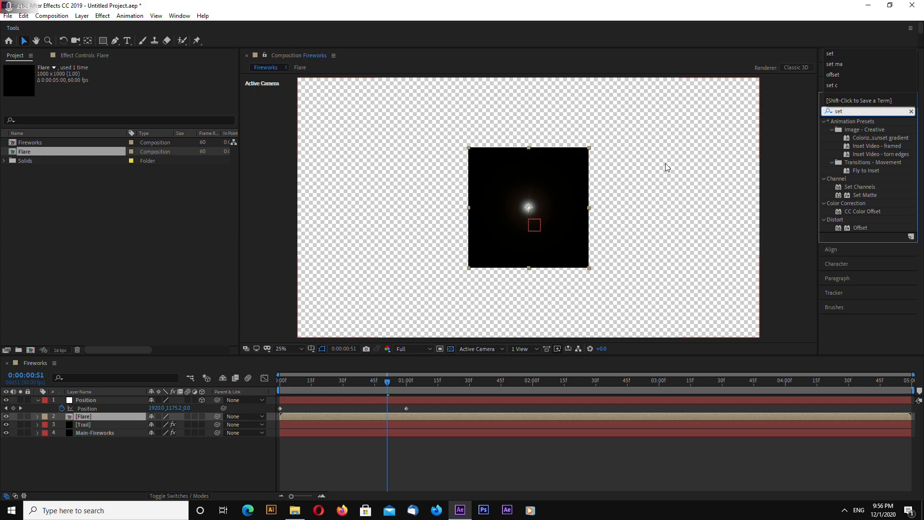
pyautogui.moveTo(869, 197); pyautogui.dragTo(94, 417)
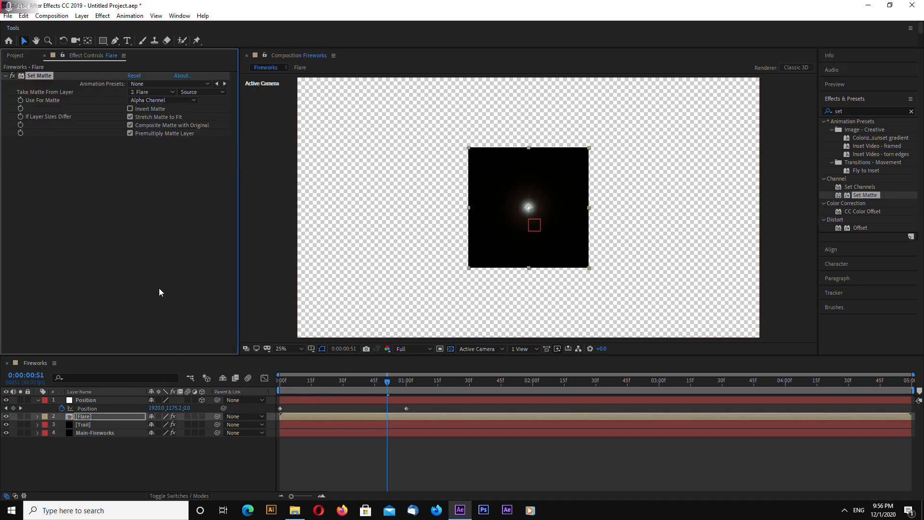
# - Set the Set Matte effect's Use For Matte to Luminance and hide the transparency grid, moving to 0:00:00:52
pyautogui.click(168, 100)
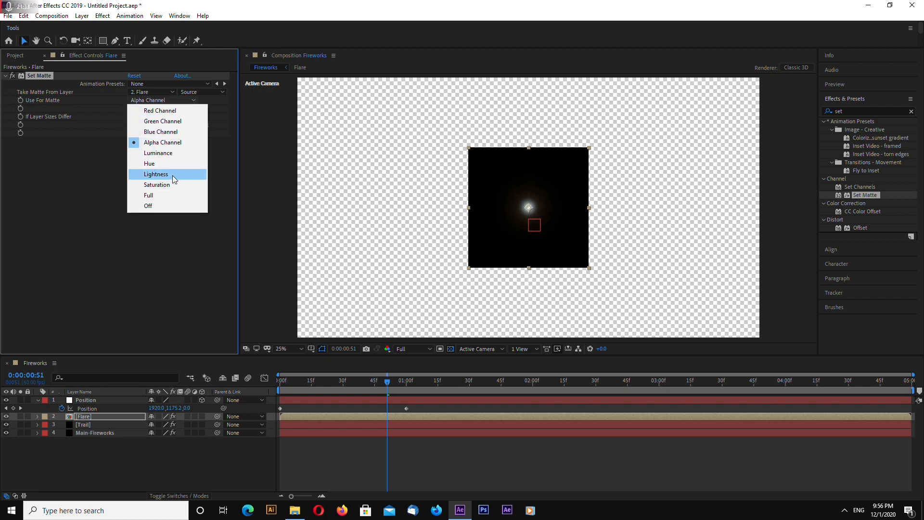
pyautogui.click(171, 153)
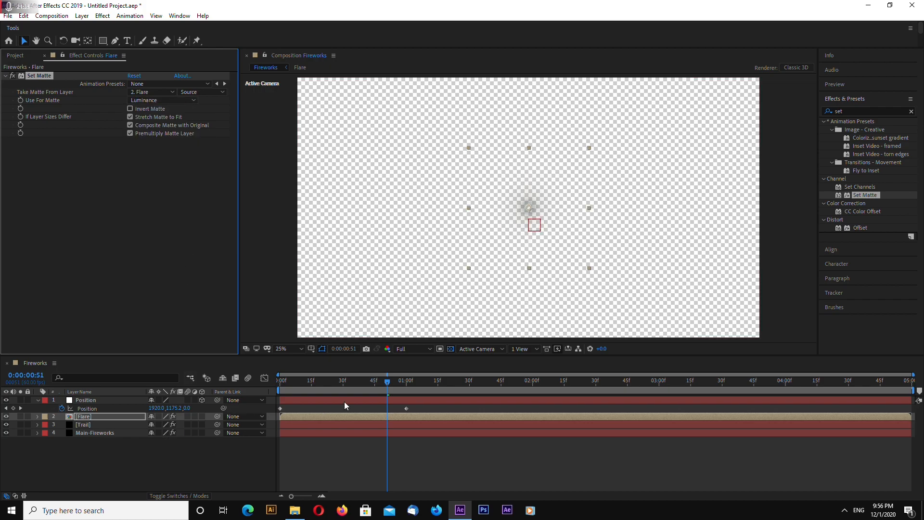
pyautogui.click(449, 348)
pyautogui.click(753, 284)
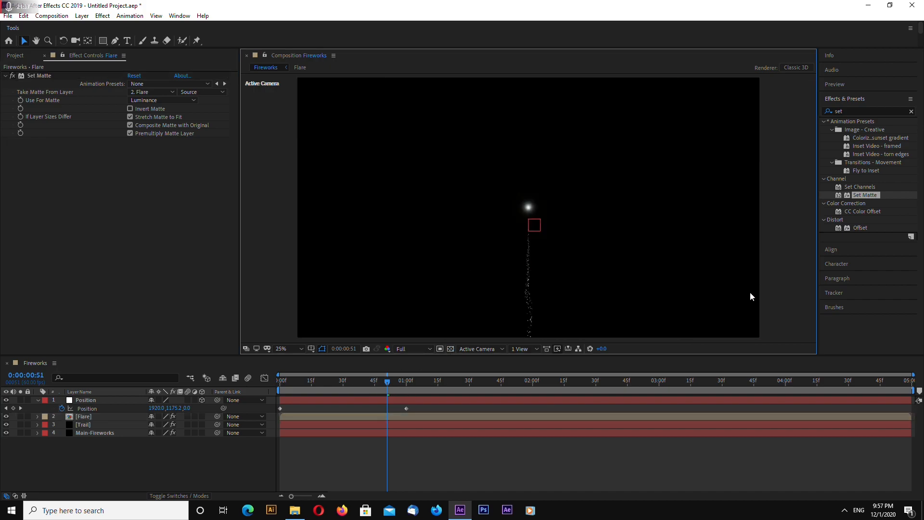
pyautogui.moveTo(388, 382)
pyautogui.mouseDown()
pyautogui.moveTo(354, 383)
pyautogui.moveTo(390, 379)
pyautogui.mouseUp()
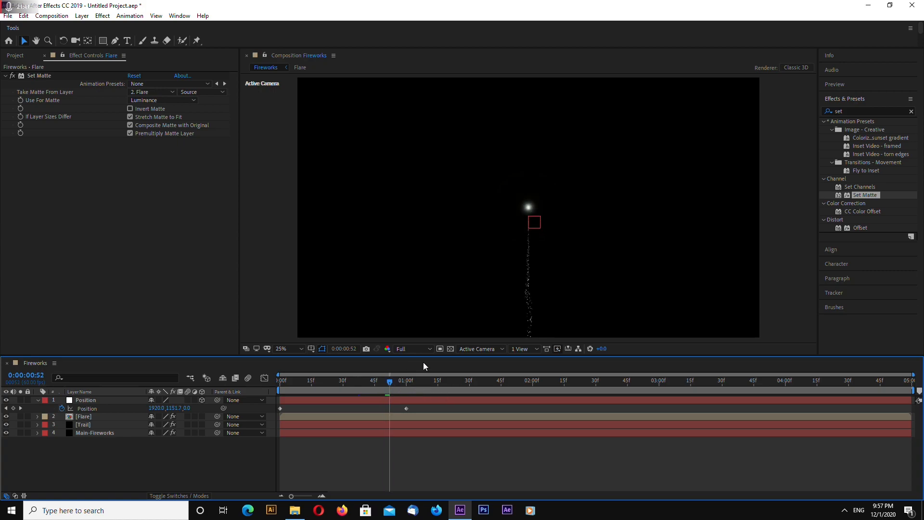
pyautogui.click(451, 349)
pyautogui.click(451, 348)
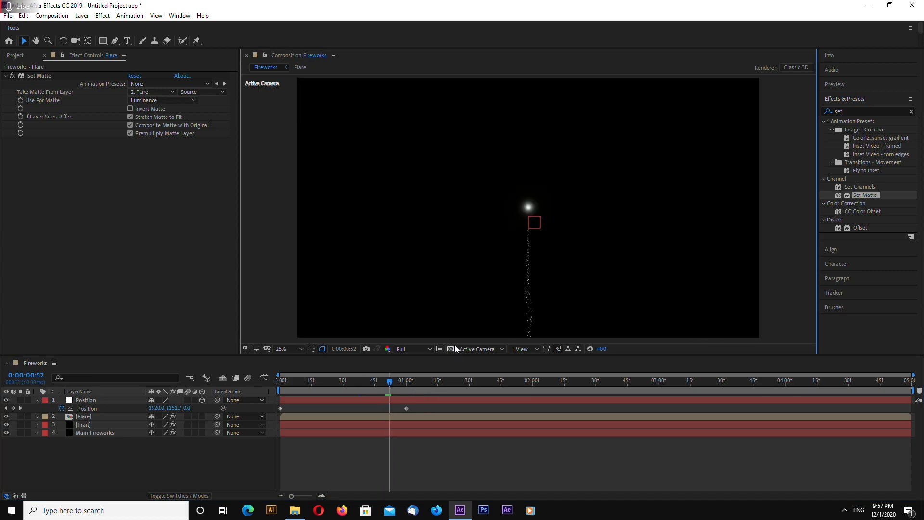
# - Make the Flare layer 3D and link its Position property to the Position null's Position
pyautogui.click(87, 418)
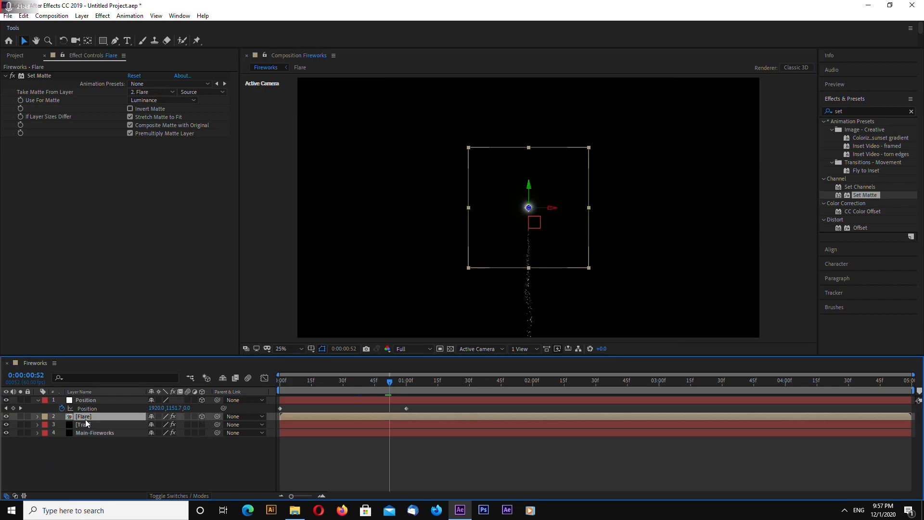
pyautogui.press('p')
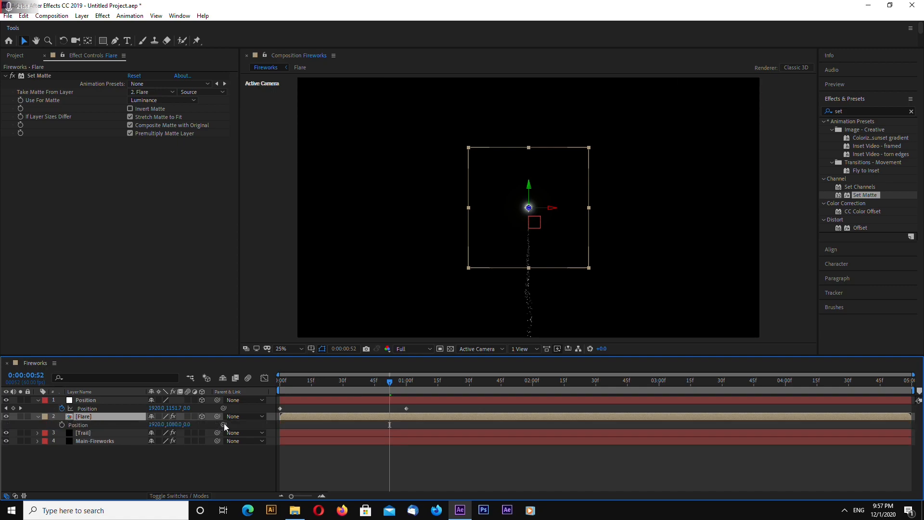
pyautogui.moveTo(223, 423); pyautogui.dragTo(89, 408)
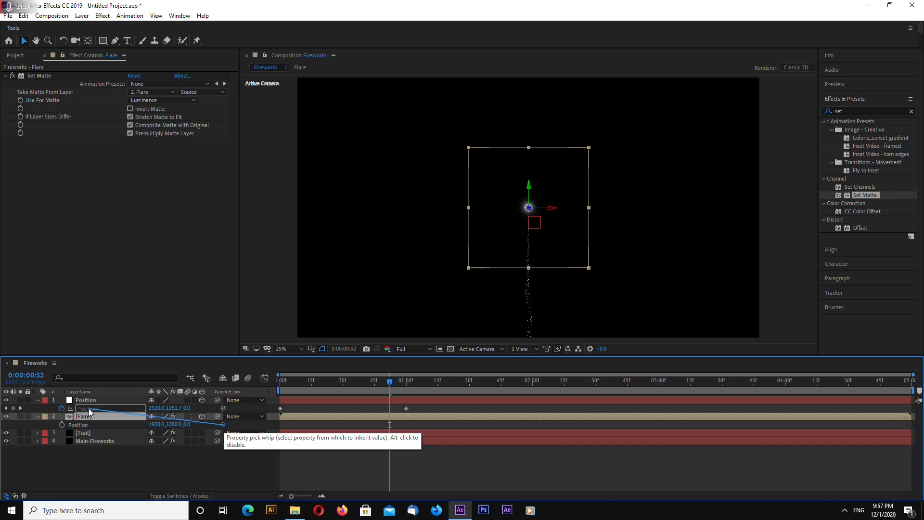
pyautogui.moveTo(88, 408); pyautogui.dragTo(89, 408)
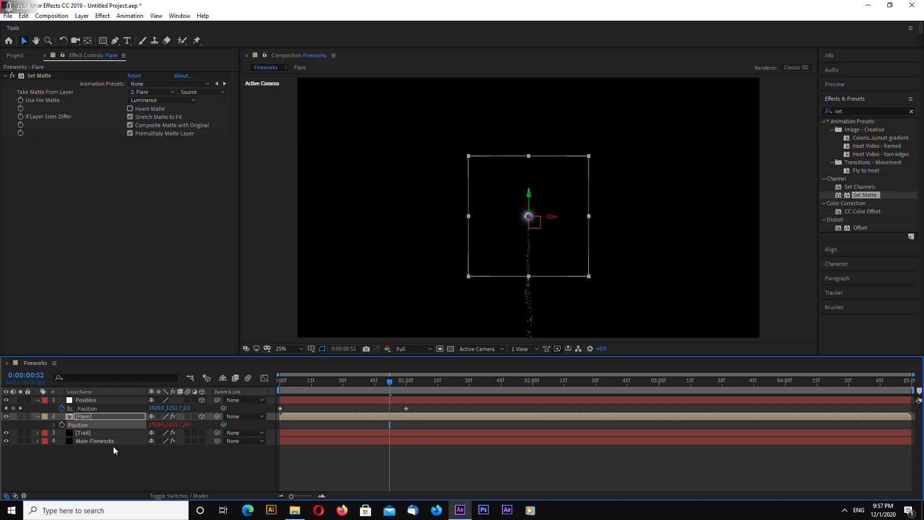
# - Check how the flare follows the rising trail at 0:00:00:36 and 0:00:00:58
pyautogui.moveTo(389, 381); pyautogui.dragTo(357, 382)
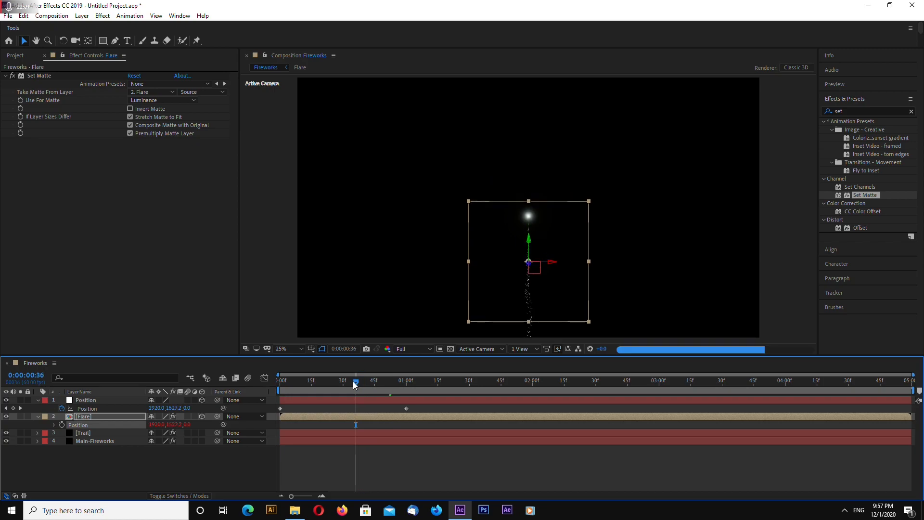
pyautogui.click(790, 301)
pyautogui.moveTo(356, 385); pyautogui.dragTo(401, 382)
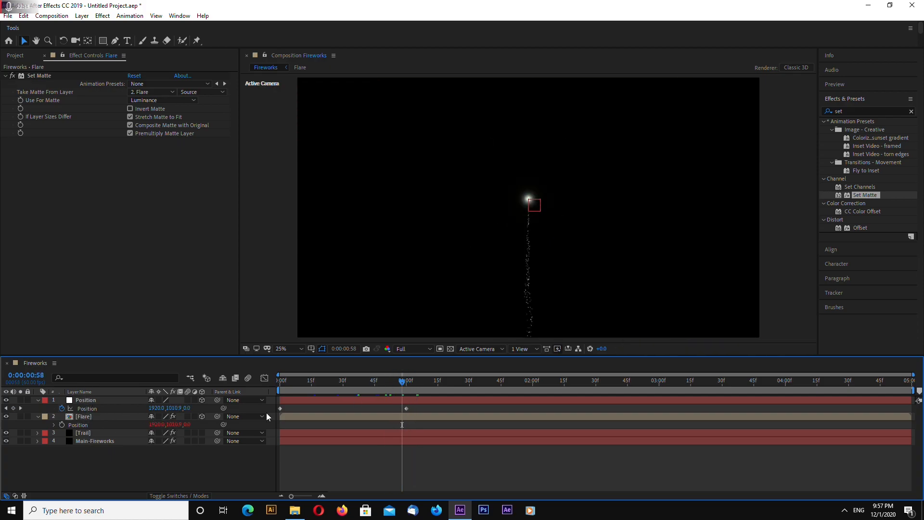
# - Start animating the Flare layer's Scale with a 100% keyframe at 0:00:00:59
pyautogui.moveTo(402, 383)
pyautogui.mouseDown()
pyautogui.moveTo(482, 383)
pyautogui.moveTo(405, 386)
pyautogui.mouseUp()
pyautogui.click(94, 416)
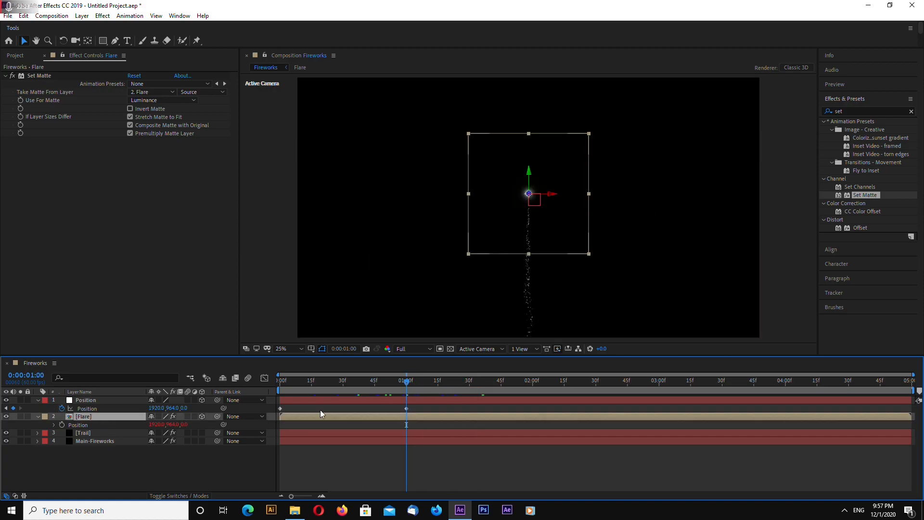
pyautogui.click(607, 306)
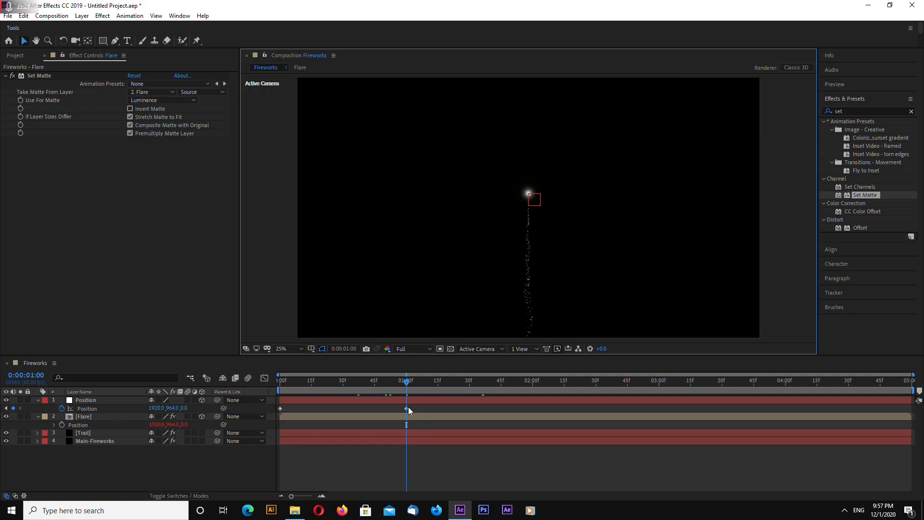
pyautogui.moveTo(407, 408)
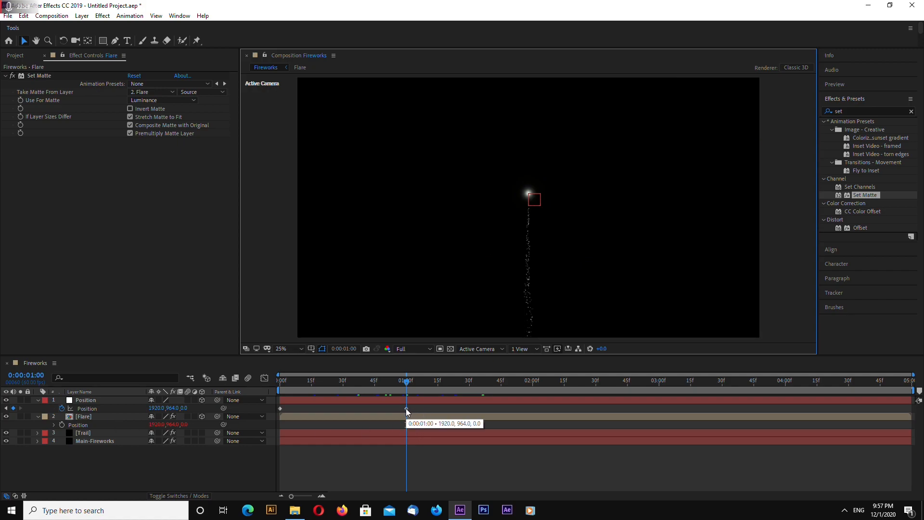
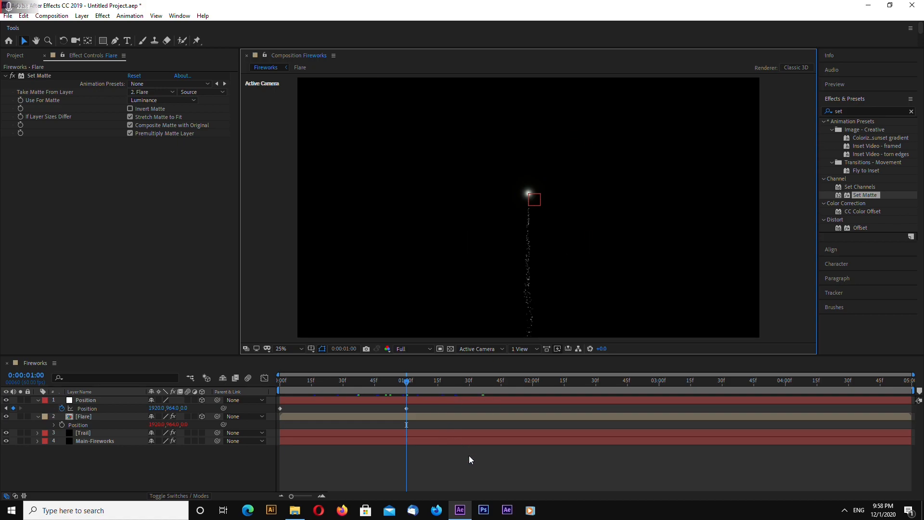
pyautogui.press('pageup')
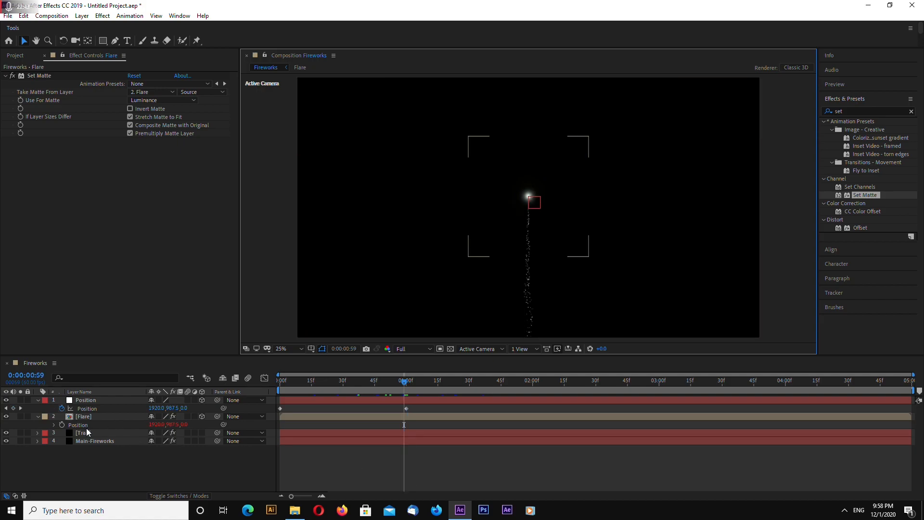
pyautogui.click(85, 417)
pyautogui.press('s')
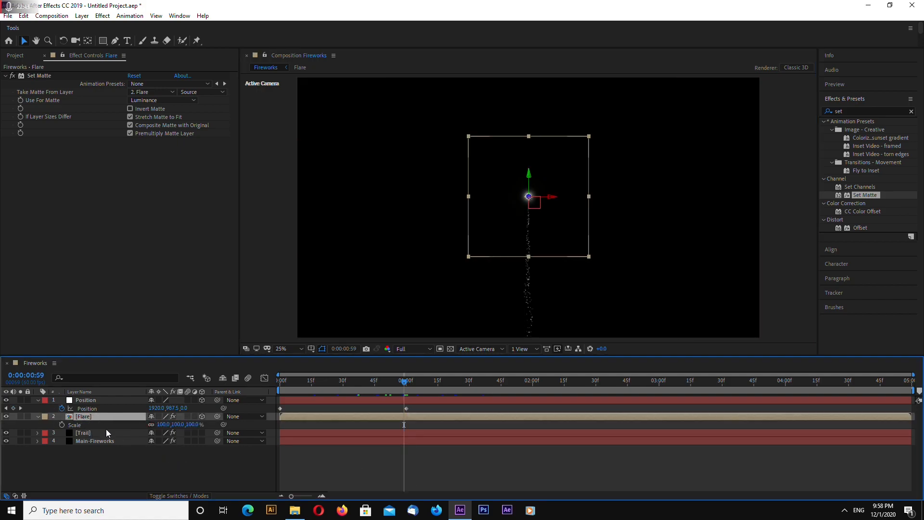
pyautogui.click(62, 423)
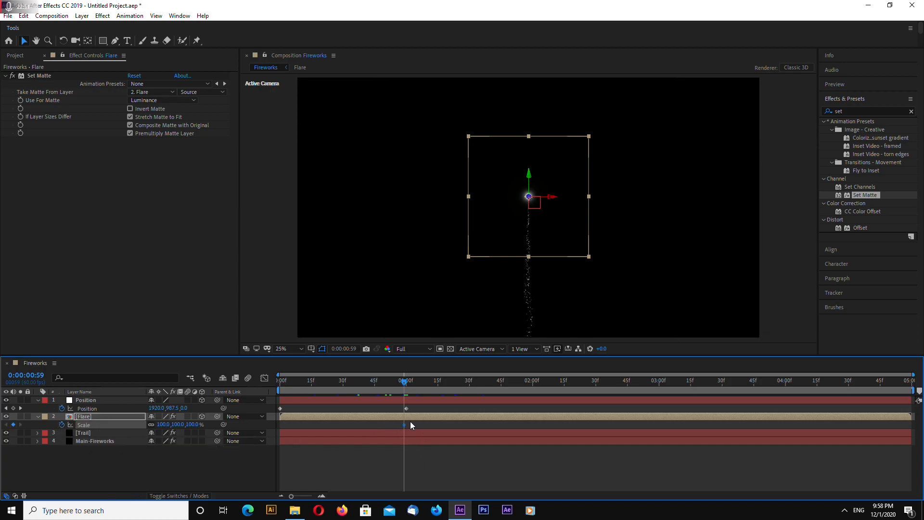
# - Key the Flare layer's Scale one frame further on, at 0:00:01:00, trying 300% and 500%
pyautogui.press('pagedown')
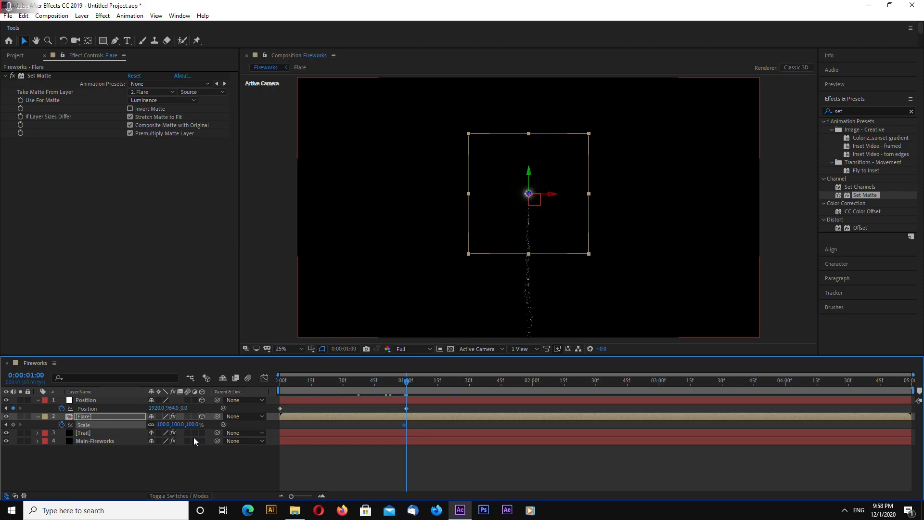
pyautogui.click(164, 425)
pyautogui.write('2')
pyautogui.write('00')
pyautogui.press('Return')
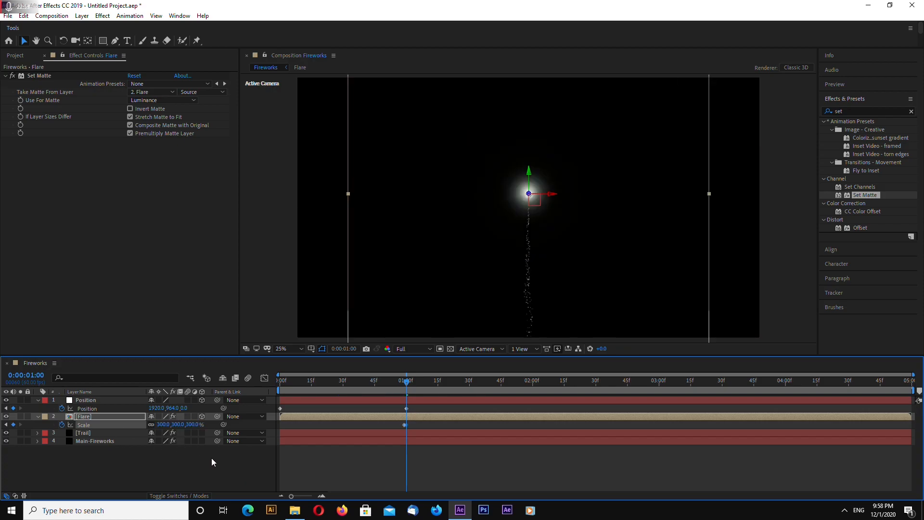
pyautogui.click(164, 424)
pyautogui.write('500')
pyautogui.press('Return')
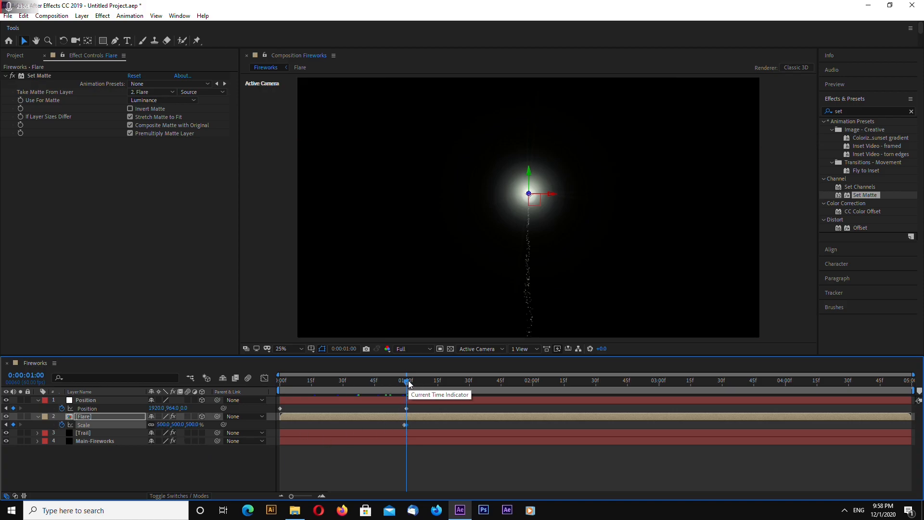
# - Raise the Flare layer's Scale at 0:00:01:00 to 775%
pyautogui.click(164, 424)
pyautogui.write('725')
pyautogui.press('BackSpace')
pyautogui.press('BackSpace')
pyautogui.write('75')
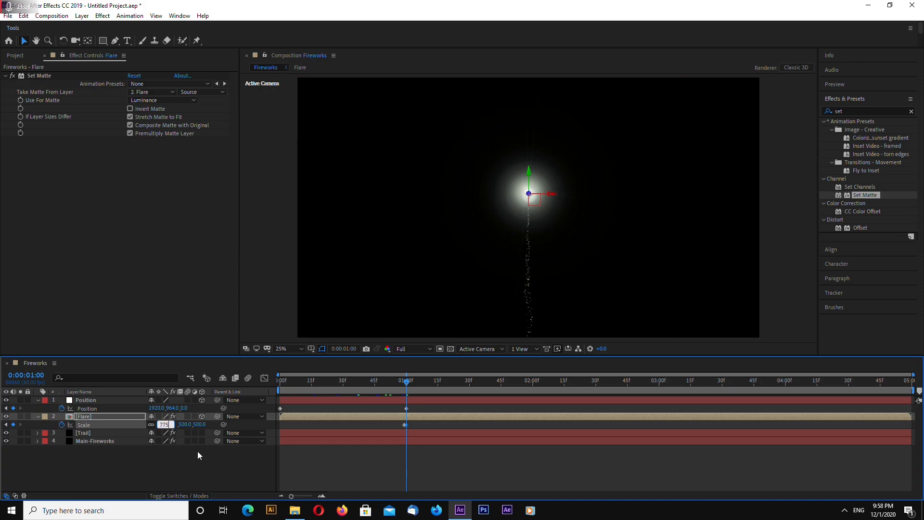
pyautogui.press('Return')
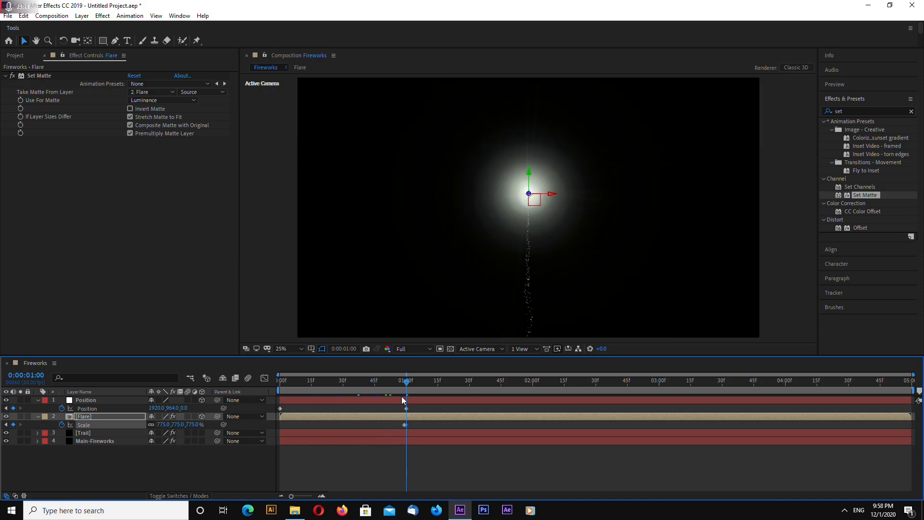
# - Set the Flare layer's Scale to 0% at 0:00:01:07 and return to 0:00:01:00
pyautogui.moveTo(407, 384); pyautogui.dragTo(421, 382)
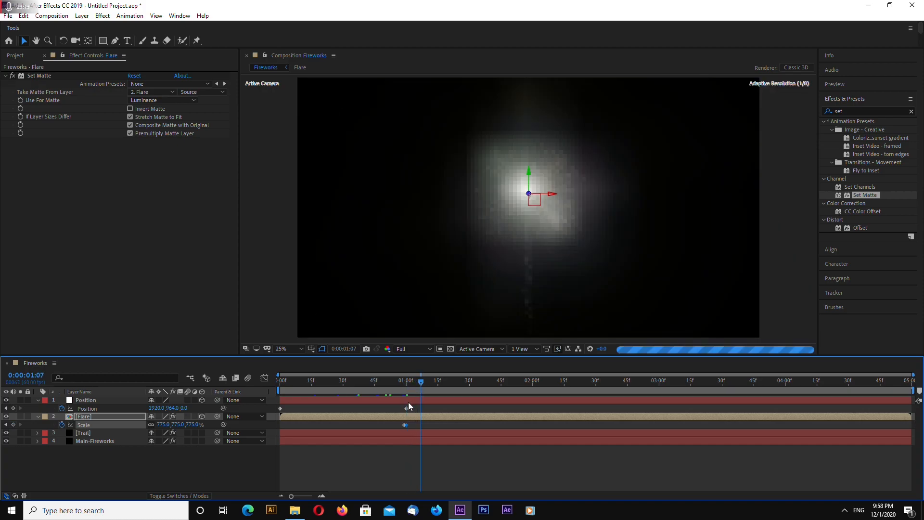
pyautogui.click(165, 424)
pyautogui.write('0')
pyautogui.press('Return')
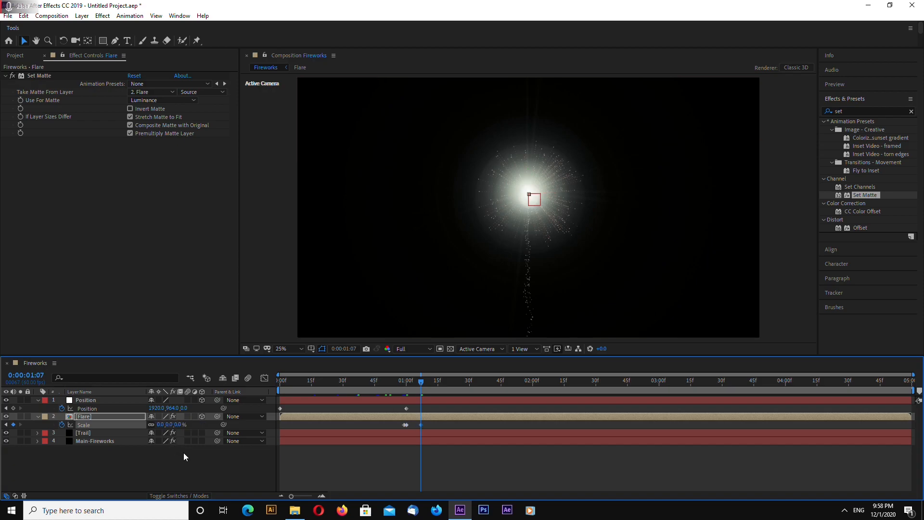
pyautogui.moveTo(419, 380); pyautogui.dragTo(406, 383)
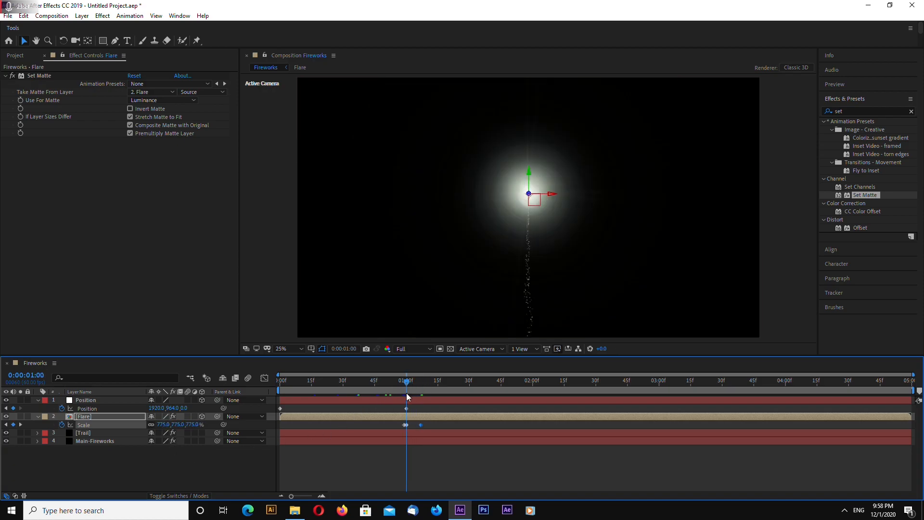
# - Show all of the Flare layer's transform properties and add a 100% Opacity keyframe at 0:00:00:59
pyautogui.click(118, 415)
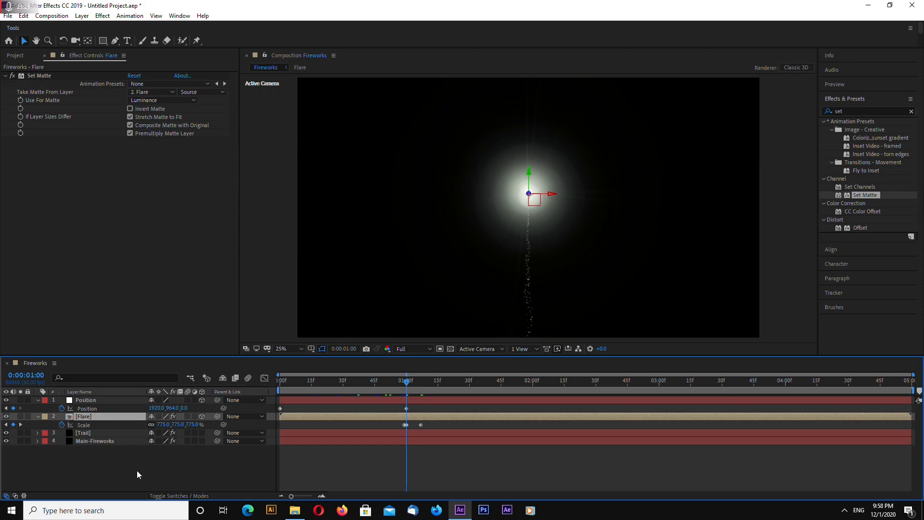
pyautogui.press('t')
pyautogui.click(38, 416)
pyautogui.moveTo(289, 357); pyautogui.dragTo(290, 302)
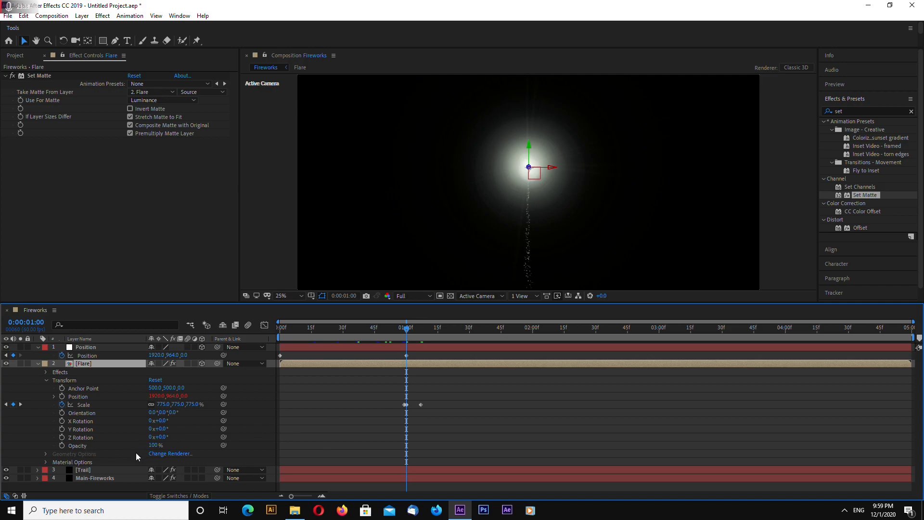
pyautogui.click(403, 328)
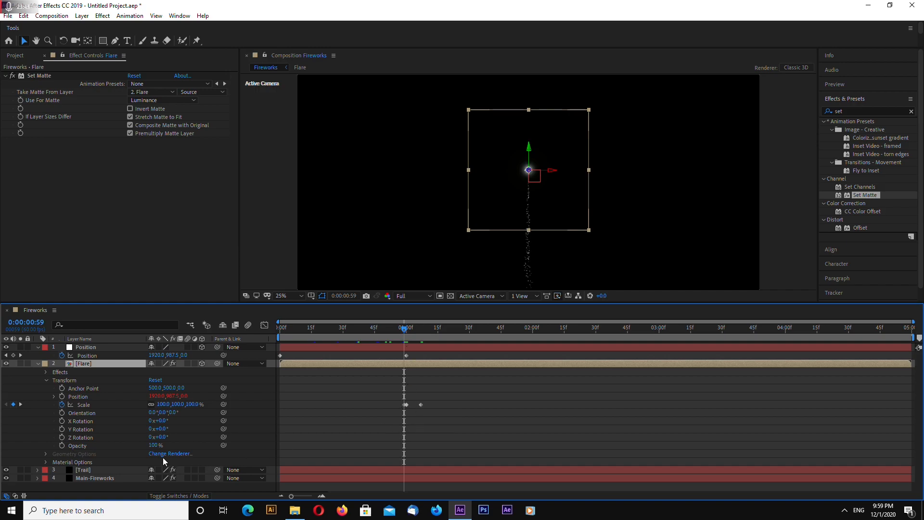
pyautogui.click(62, 445)
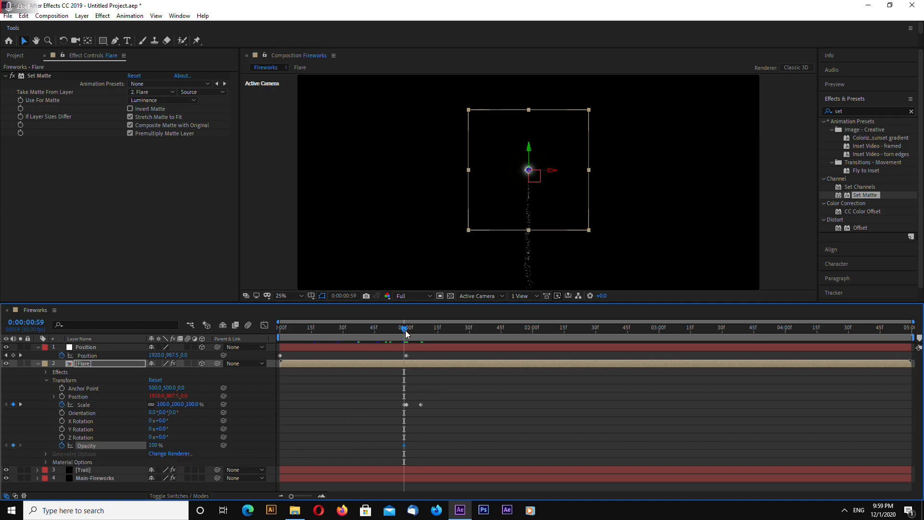
# - Add a second 100% Opacity keyframe to the Flare layer at 0:00:01:00 and shift it to about 0:00:01:03
pyautogui.moveTo(405, 329)
pyautogui.mouseDown()
pyautogui.moveTo(421, 333)
pyautogui.moveTo(406, 333)
pyautogui.mouseUp()
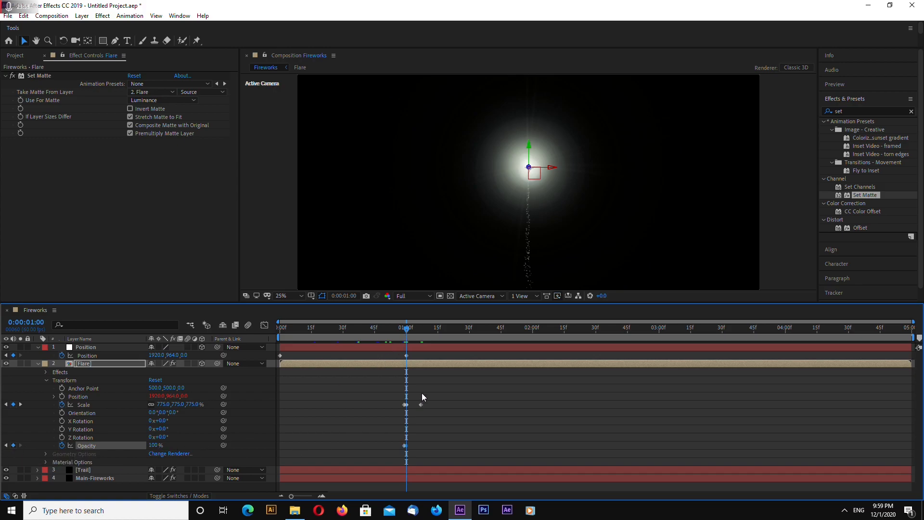
pyautogui.moveTo(406, 330)
pyautogui.mouseDown()
pyautogui.moveTo(420, 333)
pyautogui.moveTo(409, 334)
pyautogui.mouseUp()
pyautogui.moveTo(405, 445); pyautogui.dragTo(412, 445)
# - Set the Flare layer's Opacity to 0% at 0:00:01:07
pyautogui.moveTo(411, 335); pyautogui.dragTo(421, 329)
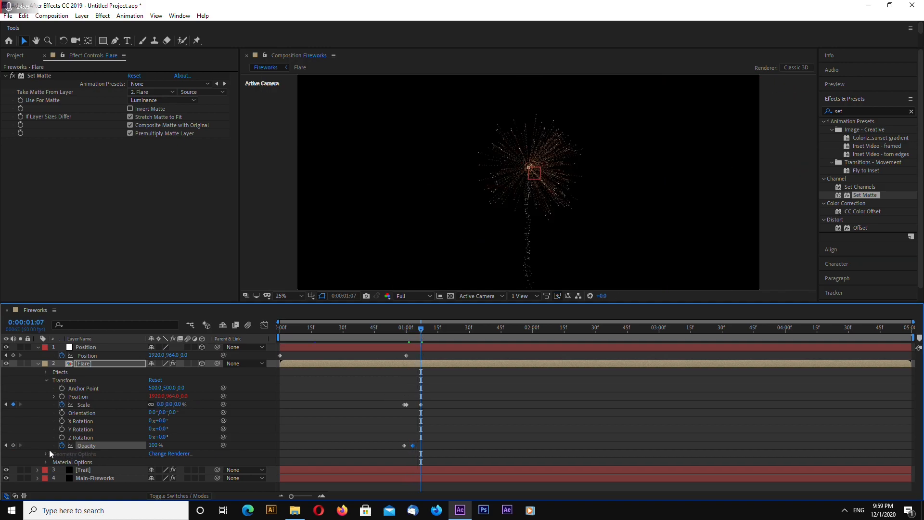
pyautogui.click(155, 445)
pyautogui.write('0')
pyautogui.press('Return')
# - Enlarge the composition view and preview the flare flash and burst from 0:00:00:52 and 0:00:00:50
pyautogui.moveTo(424, 331); pyautogui.dragTo(390, 330)
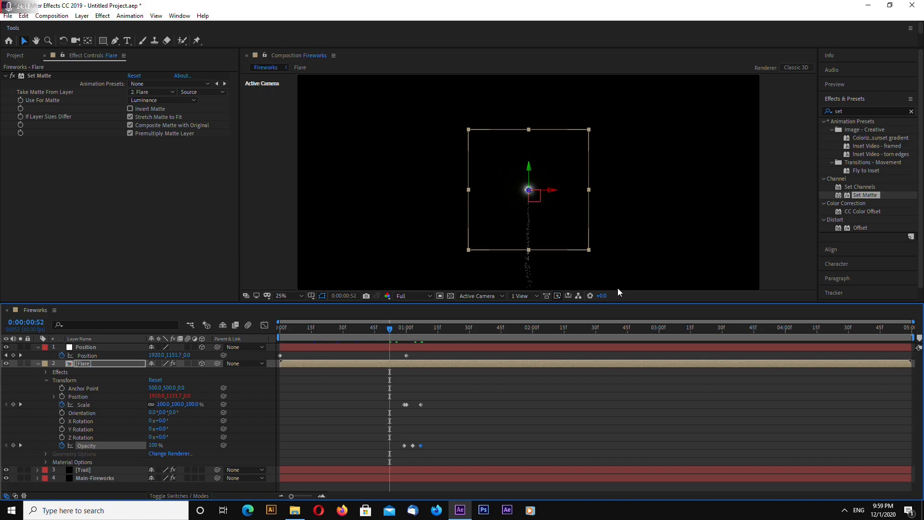
pyautogui.click(797, 213)
pyautogui.moveTo(566, 303); pyautogui.dragTo(573, 374)
pyautogui.press('space')
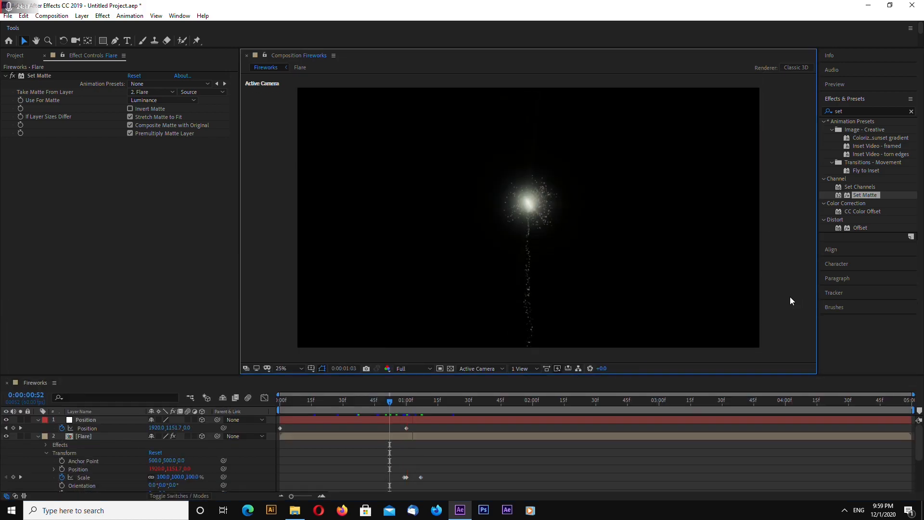
pyautogui.click(388, 400)
pyautogui.click(389, 401)
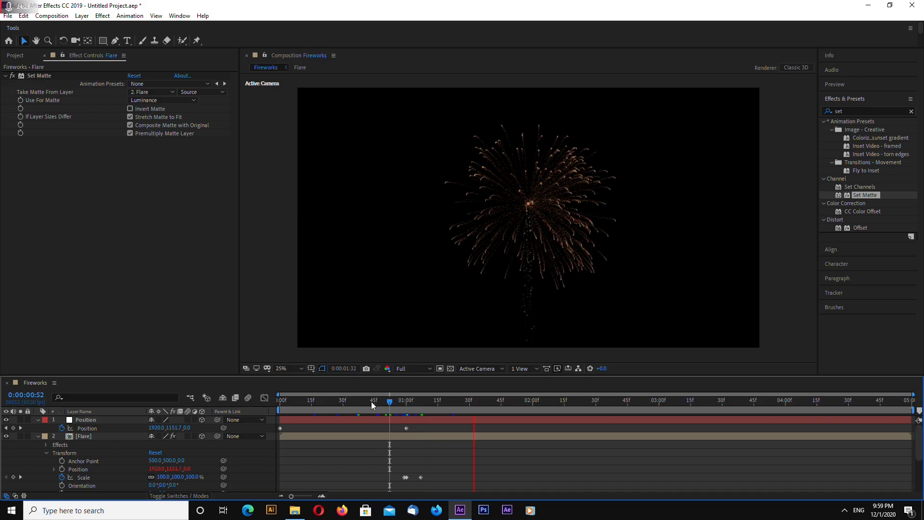
pyautogui.click(385, 403)
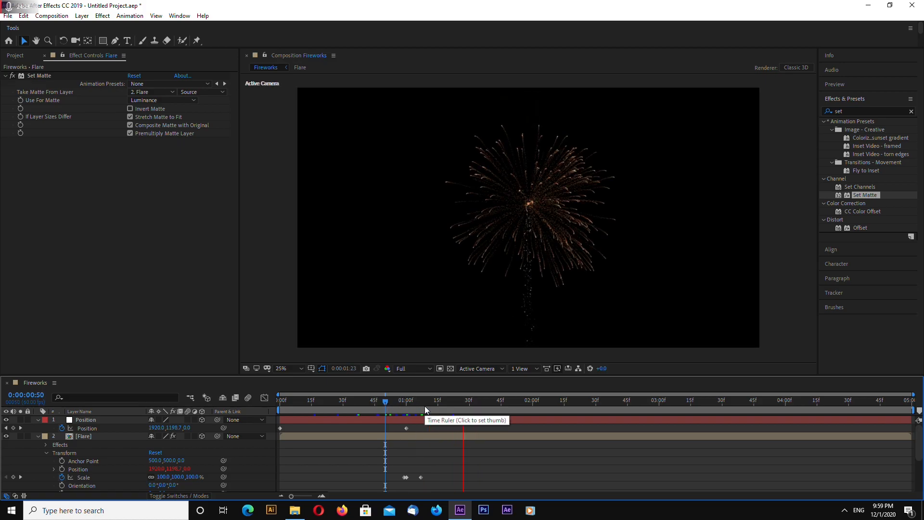
pyautogui.click(385, 402)
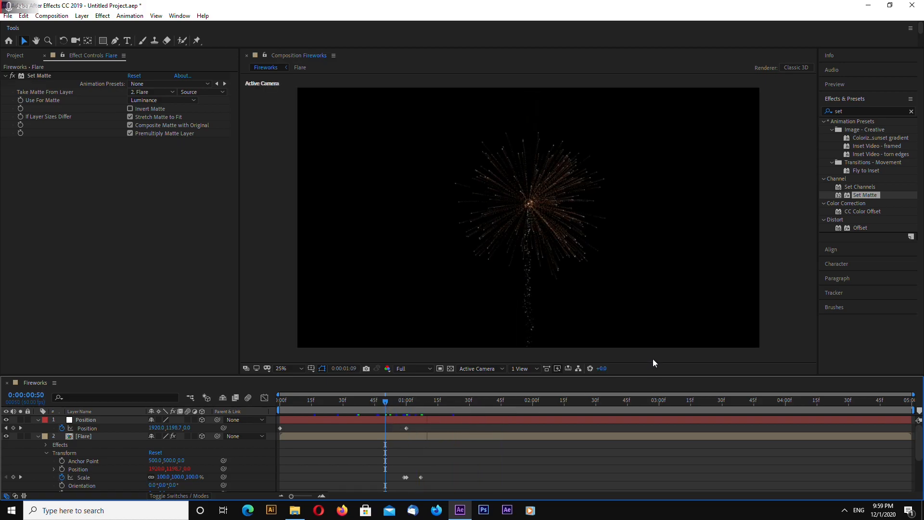
pyautogui.click(389, 403)
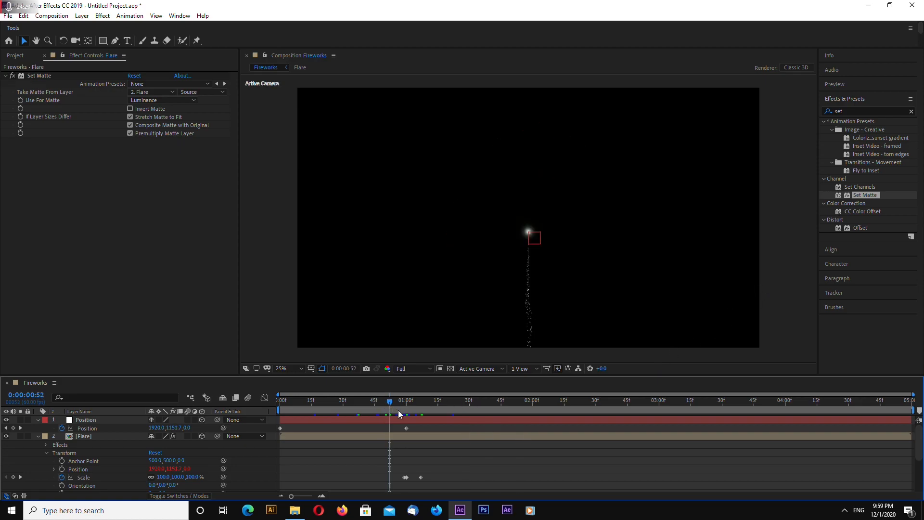
# - Reduce the Flare layer's Scale keyframe at 0:00:01:00 to 450% and preview the flash from 0:00:00:55
pyautogui.click(406, 402)
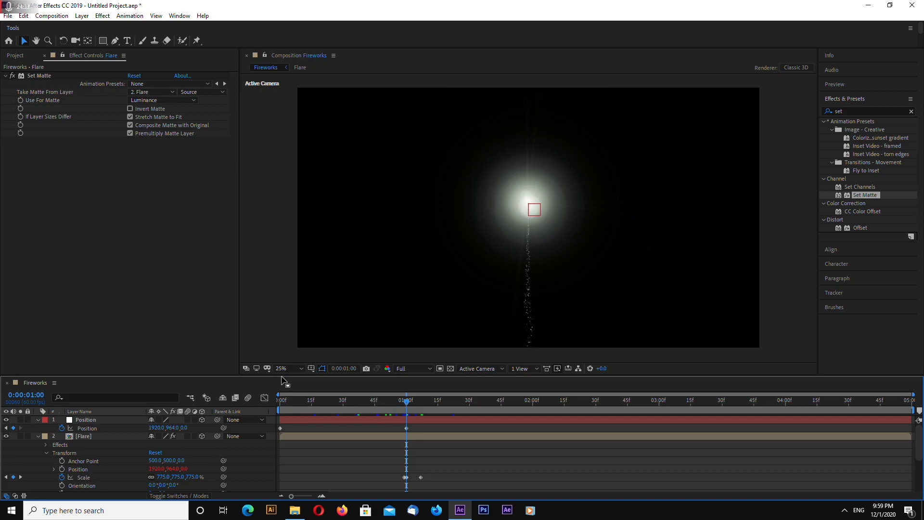
pyautogui.moveTo(286, 377); pyautogui.dragTo(287, 322)
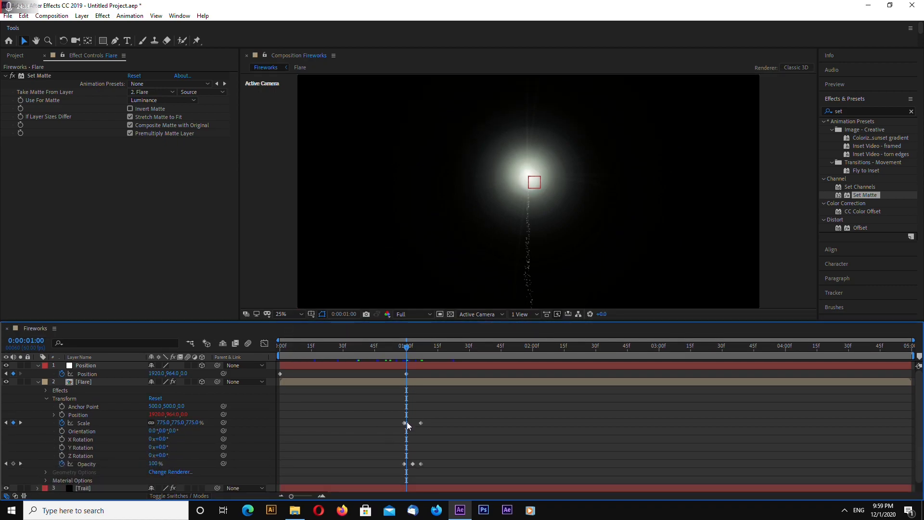
pyautogui.moveTo(406, 349); pyautogui.dragTo(407, 349)
pyautogui.click(163, 422)
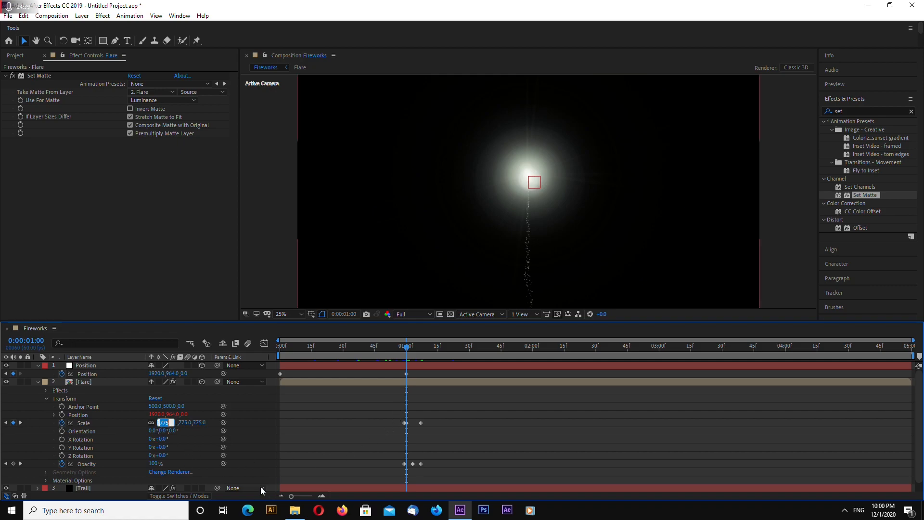
pyautogui.write('450')
pyautogui.press('Return')
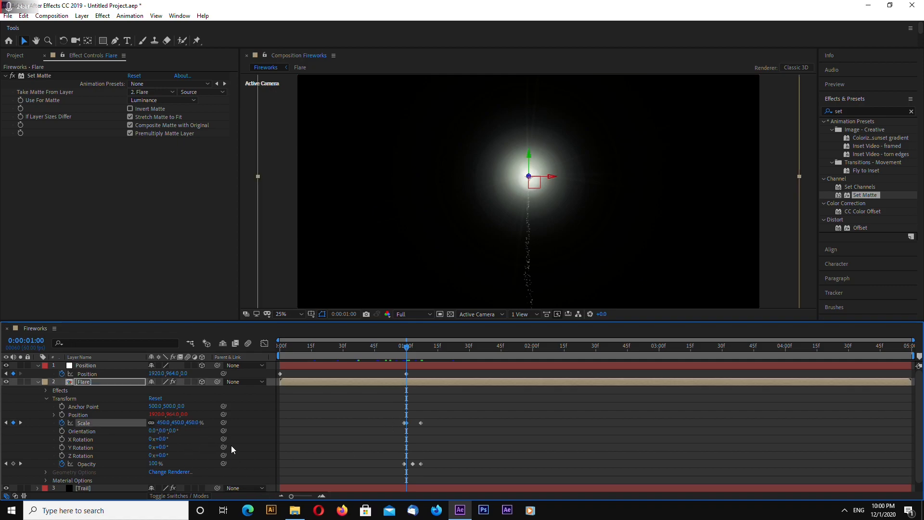
pyautogui.moveTo(414, 345); pyautogui.dragTo(394, 351)
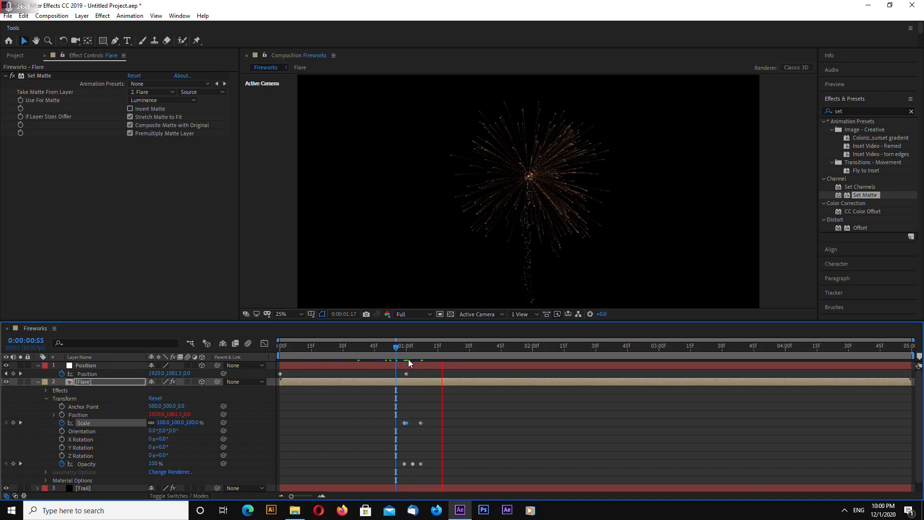
pyautogui.moveTo(397, 347)
pyautogui.mouseDown()
pyautogui.moveTo(393, 367)
pyautogui.moveTo(404, 347)
pyautogui.mouseUp()
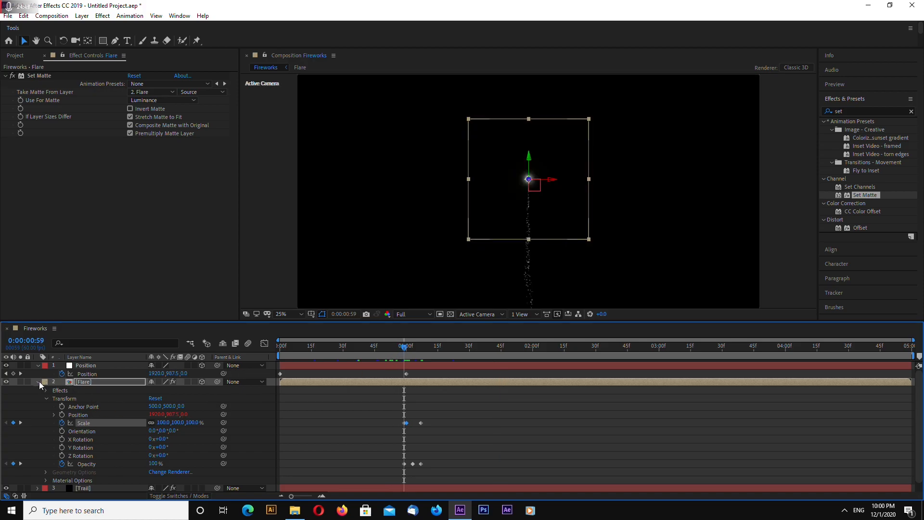
# - Collapse the Flare and Position layers' properties, shrink the timeline area and move to 0:00:01:41
pyautogui.click(39, 381)
pyautogui.click(38, 363)
pyautogui.moveTo(389, 320); pyautogui.dragTo(492, 399)
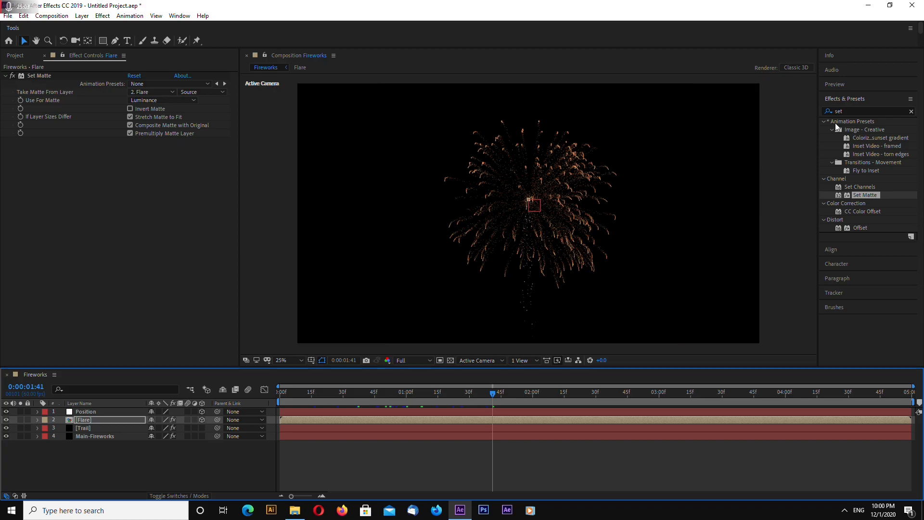
# - Create an adjustment layer directly beneath the Position layer and apply the Glow effect to it
pyautogui.click(843, 110)
pyautogui.write('glow')
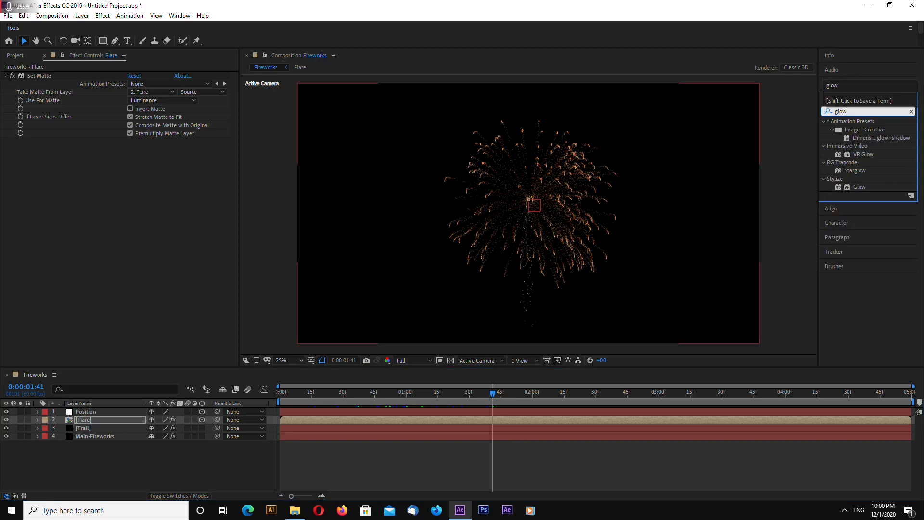
pyautogui.click(859, 187)
pyautogui.moveTo(416, 408); pyautogui.dragTo(890, 123)
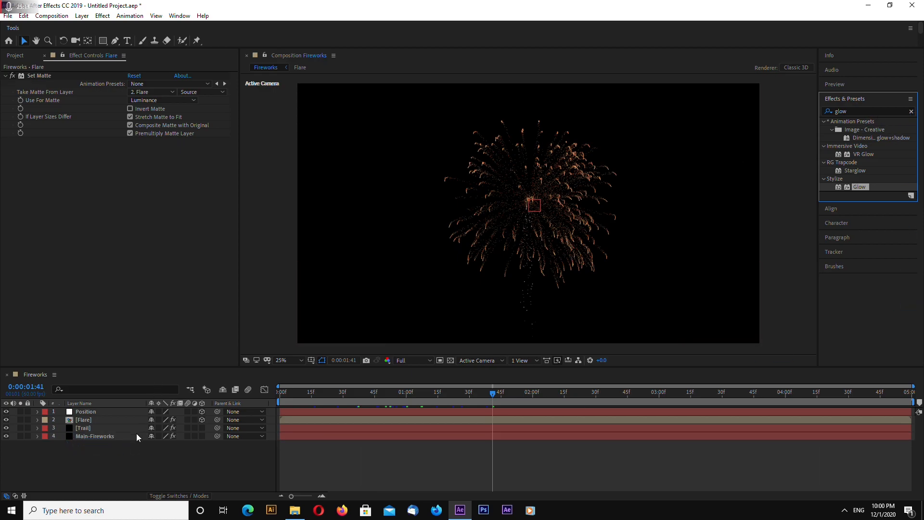
pyautogui.rightClick(118, 453)
pyautogui.moveTo(159, 348)
pyautogui.click(272, 426)
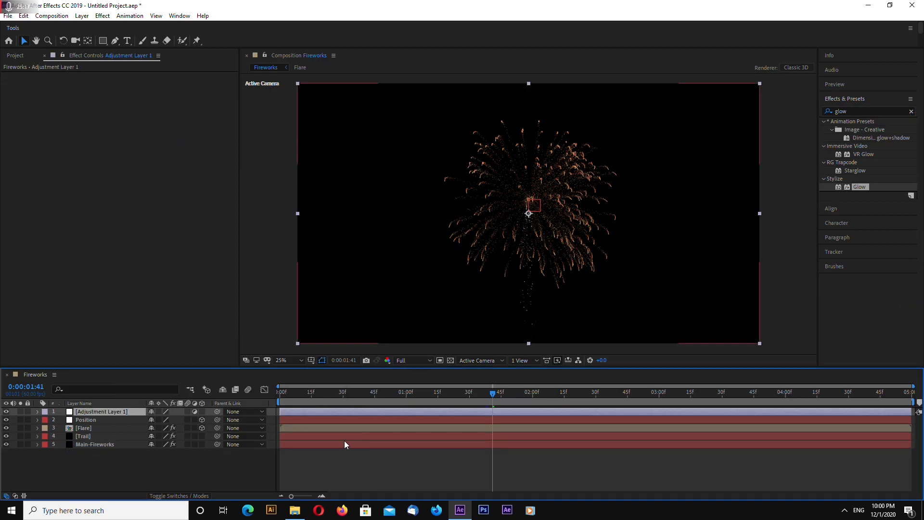
pyautogui.moveTo(117, 411); pyautogui.dragTo(121, 424)
pyautogui.moveTo(859, 186); pyautogui.dragTo(91, 420)
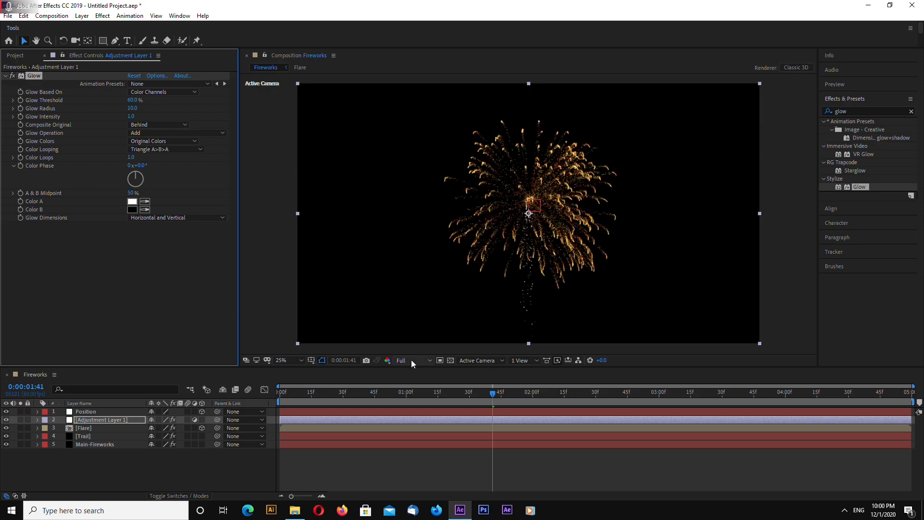
# - Inspect the burst up close and set the adjustment layer's Glow Intensity to 0.5
pyautogui.press('.')
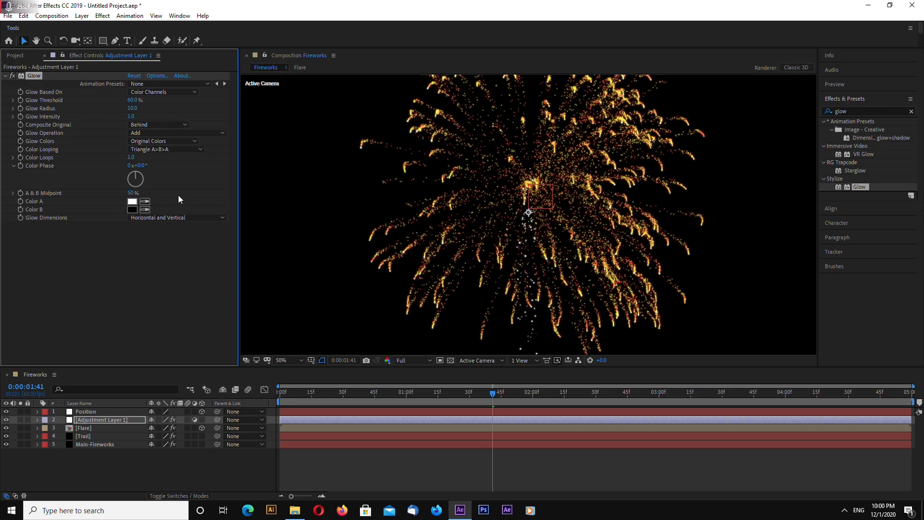
pyautogui.press('.')
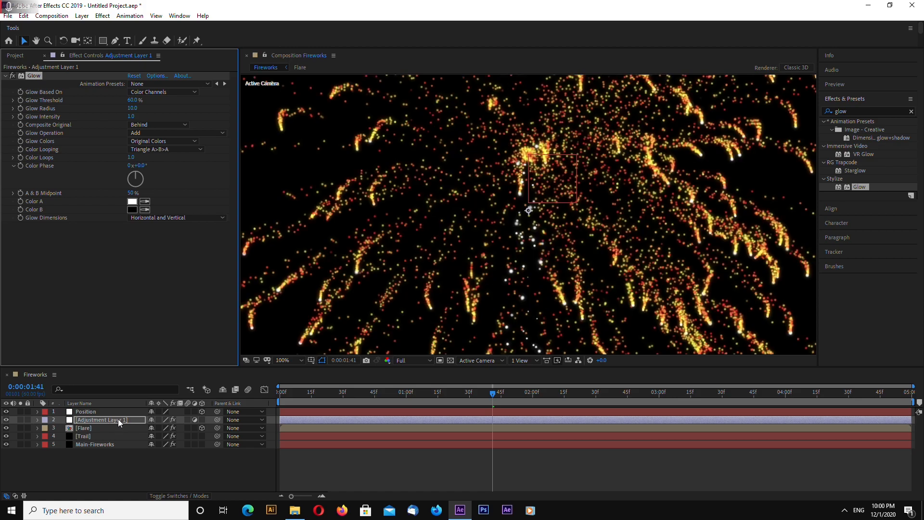
pyautogui.press(',')
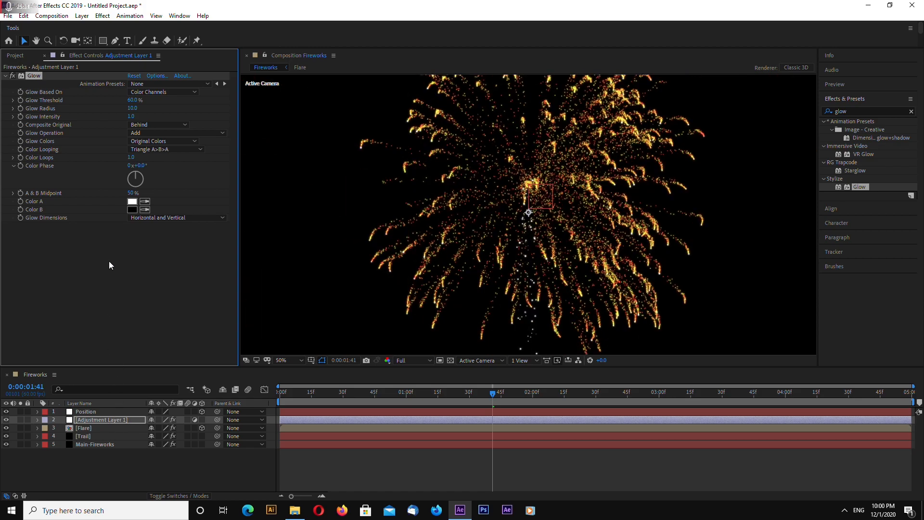
pyautogui.press('.')
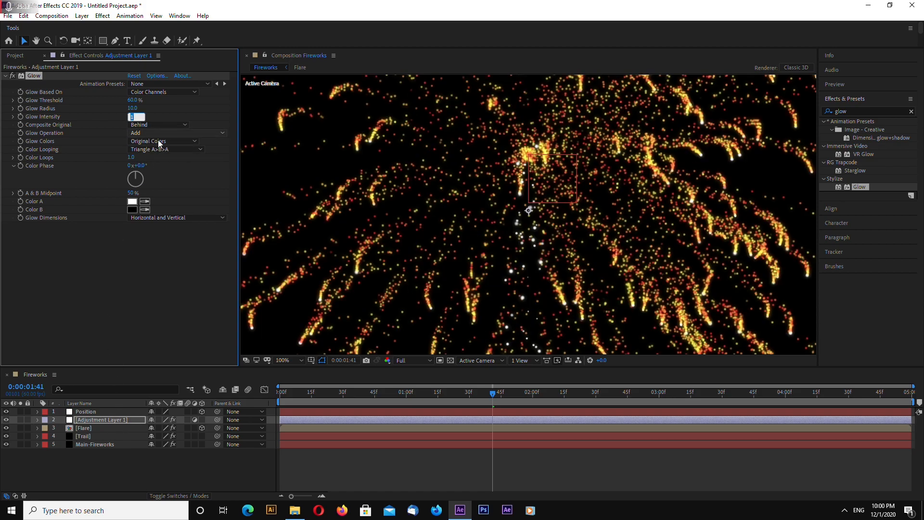
pyautogui.write('0.5')
pyautogui.press('Return')
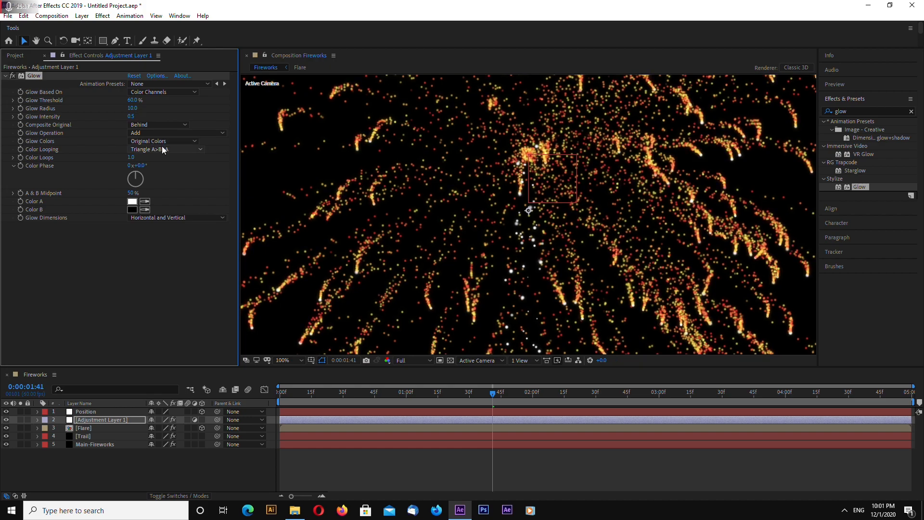
# - Set the adjustment layer's Glow Intensity to 0.2
pyautogui.click(133, 116)
pyautogui.write('0.2')
pyautogui.press('Return')
pyautogui.press(',')
pyautogui.press(',')
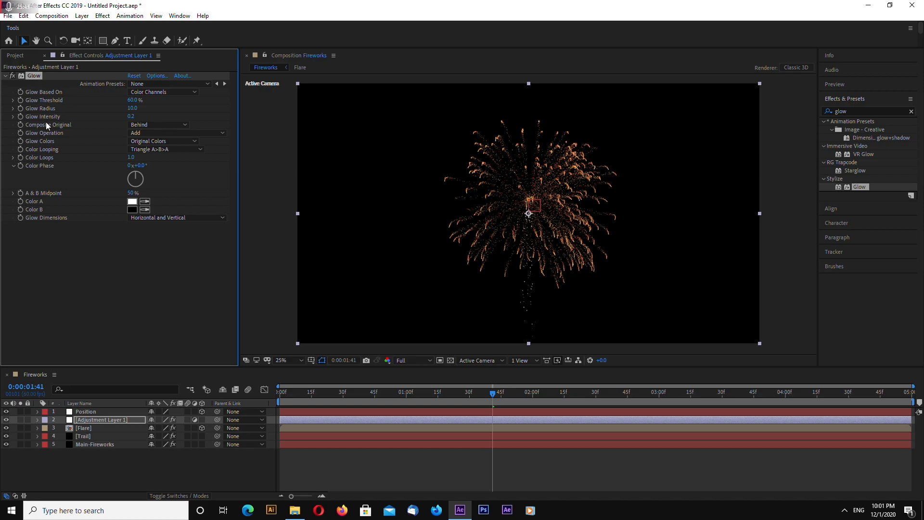
# - Duplicate the Glow effect and set the copy's Glow Radius to 40, Glow Intensity to 1.0 and Glow Threshold to 20%
pyautogui.hotkey('ctrl', 'd')
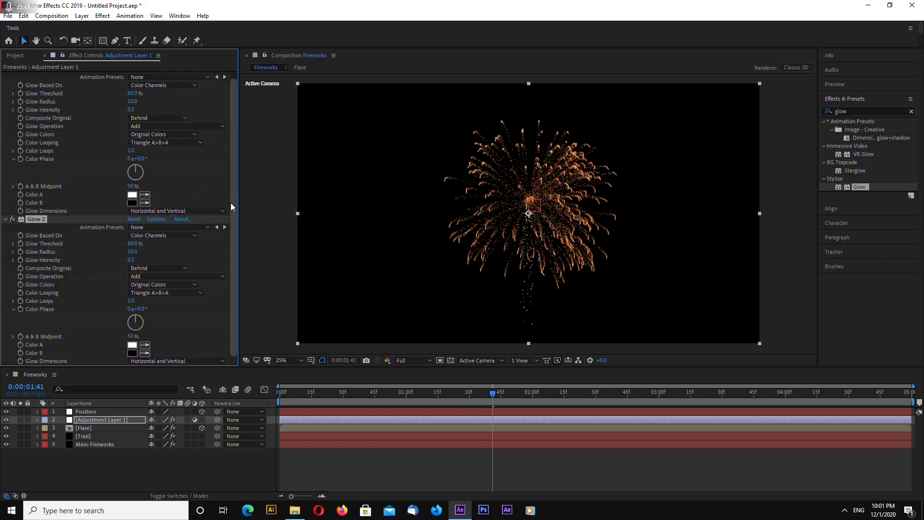
pyautogui.click(131, 251)
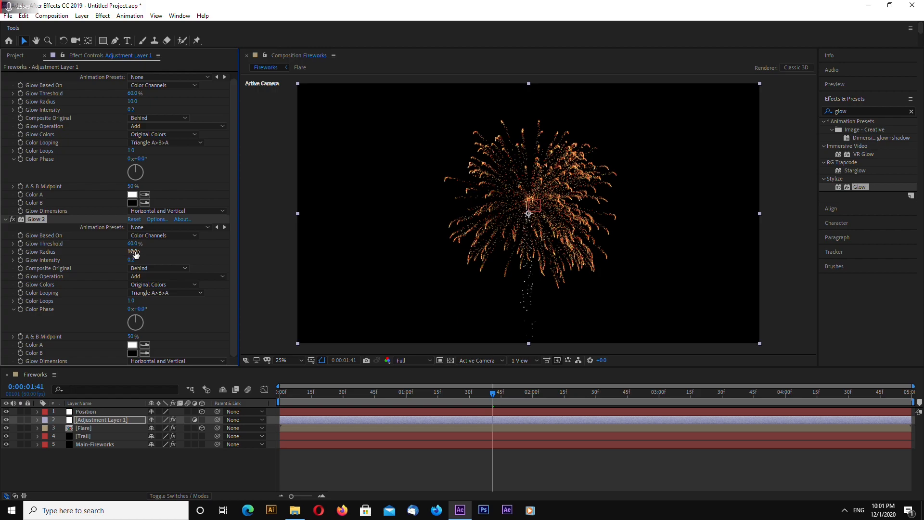
pyautogui.write('40')
pyautogui.press('Return')
pyautogui.press('Return')
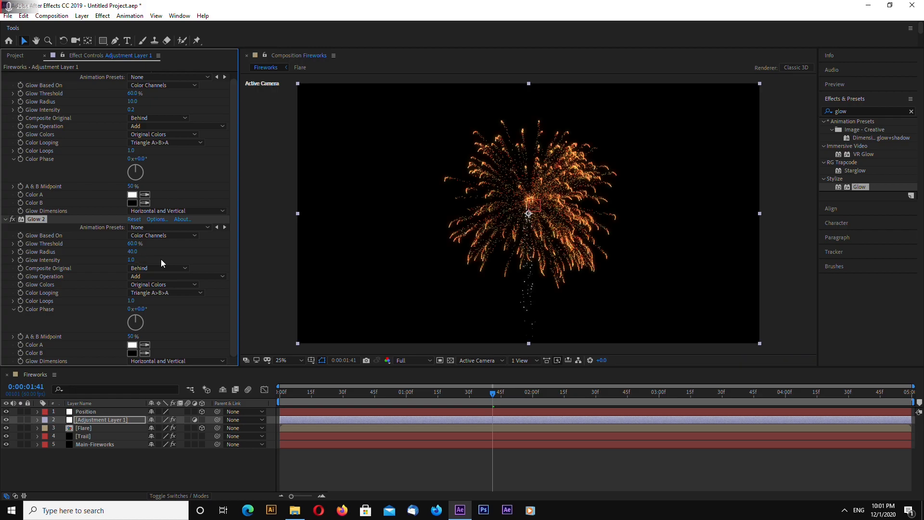
pyautogui.click(135, 244)
pyautogui.press('Return')
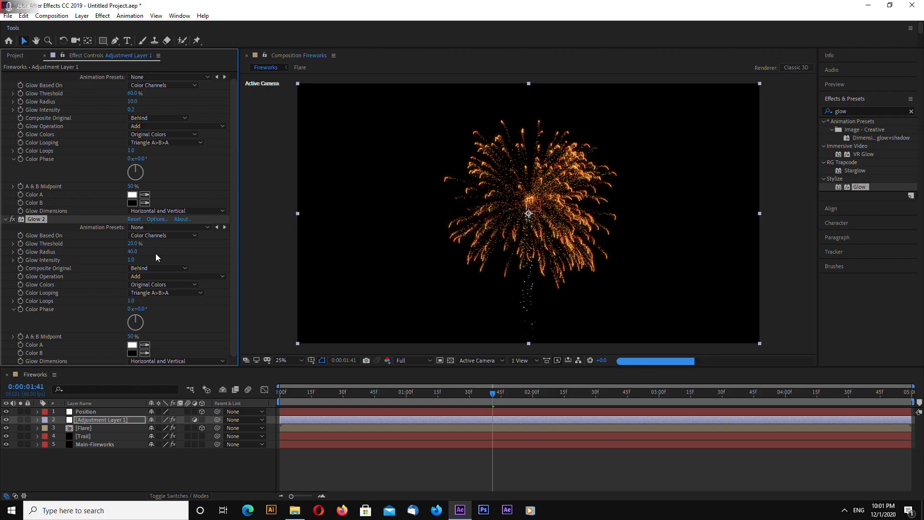
# - Examine the doubled glow on the burst at several magnifications and collapse the Glow 2 settings
pyautogui.click(761, 220)
pyautogui.scroll(1, 758, 221)
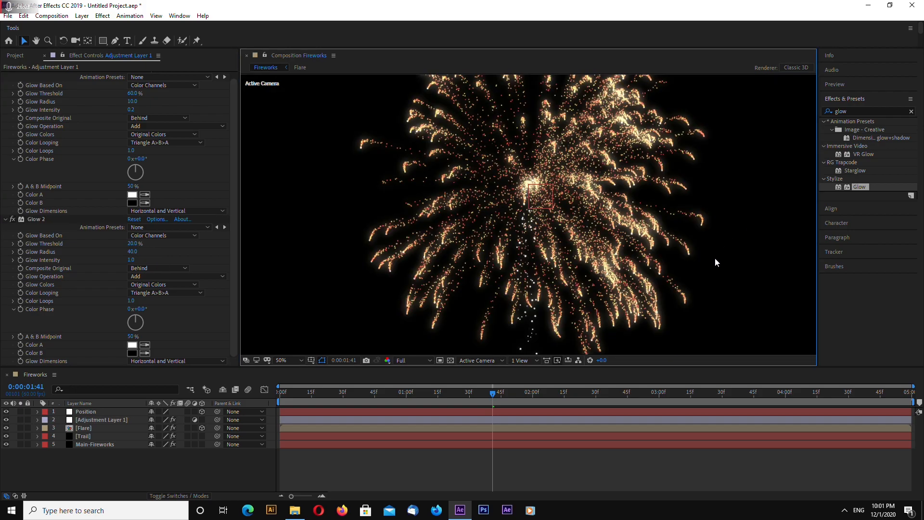
pyautogui.scroll(1, 715, 258)
pyautogui.scroll(-1, 712, 258)
pyautogui.scroll(-3, 697, 262)
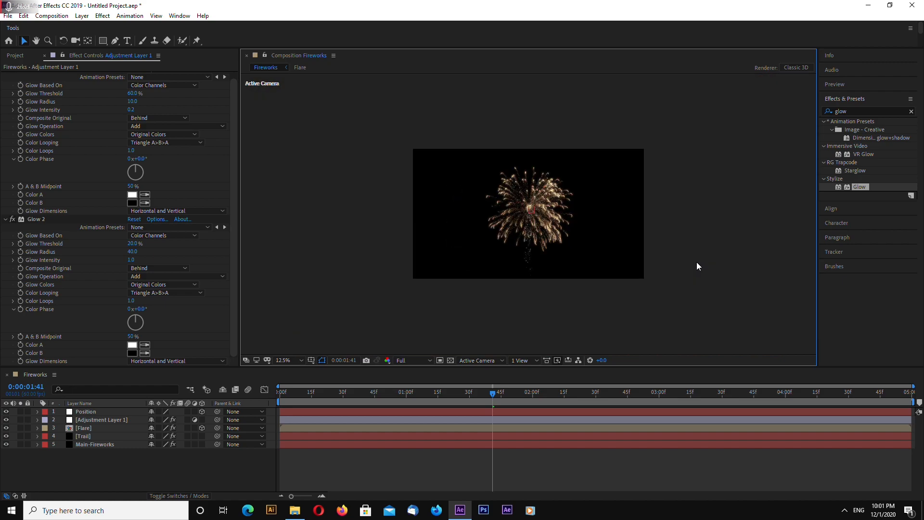
pyautogui.scroll(1, 708, 261)
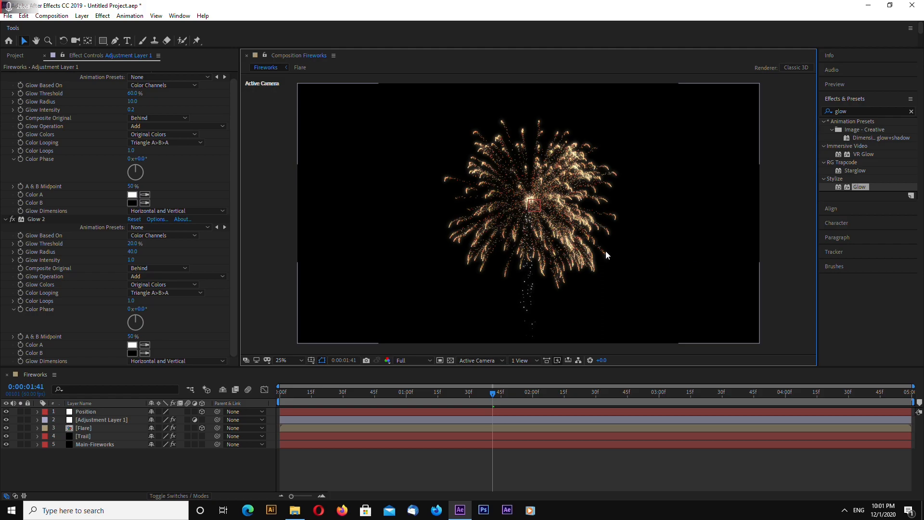
pyautogui.scroll(-1, 561, 318)
pyautogui.scroll(1, 554, 319)
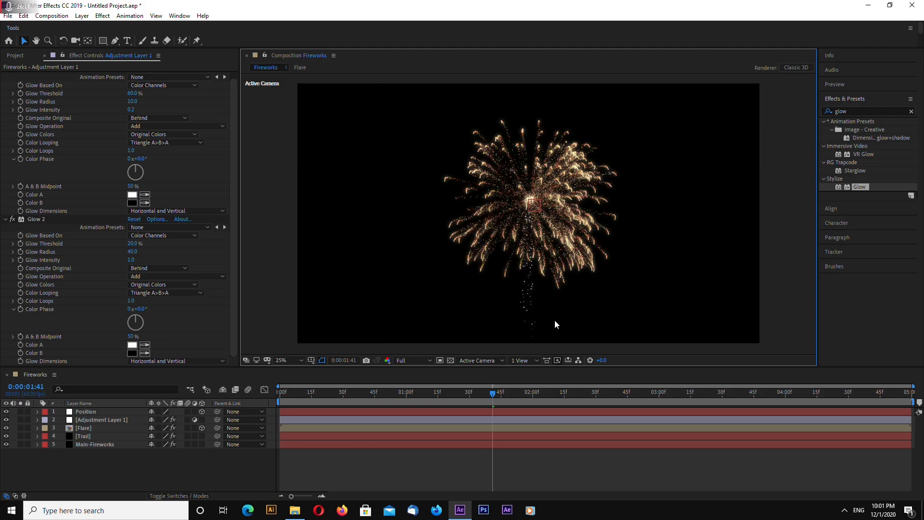
pyautogui.click(6, 220)
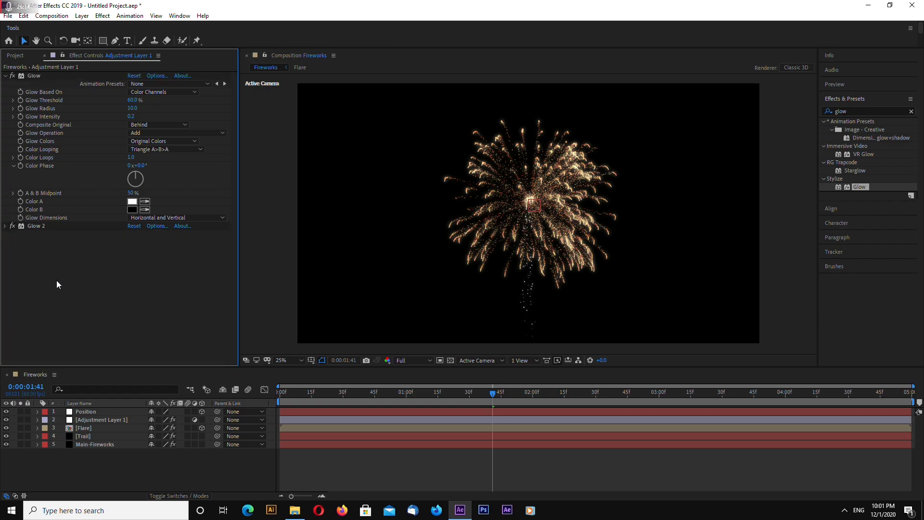
# - Check the Sphere Feather setting in the Main-Fireworks layer's Particle (Master) properties
pyautogui.click(93, 444)
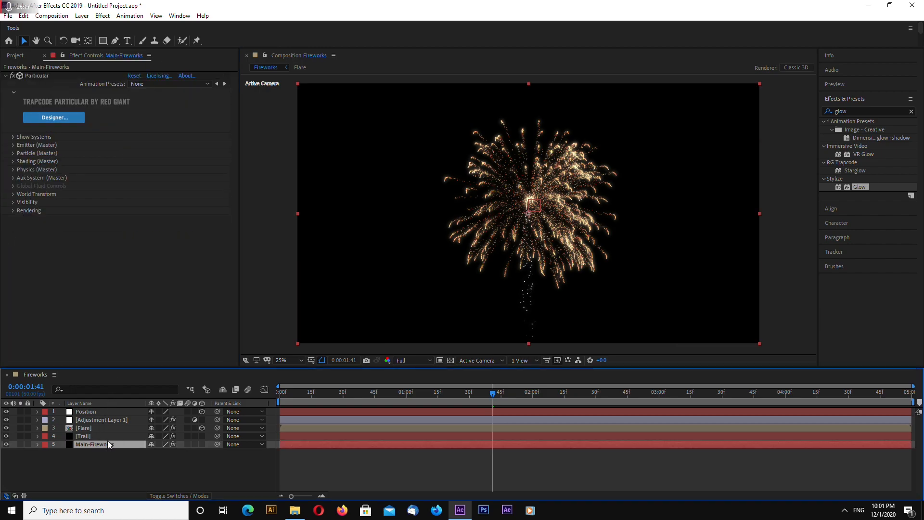
pyautogui.click(12, 153)
pyautogui.click(133, 116)
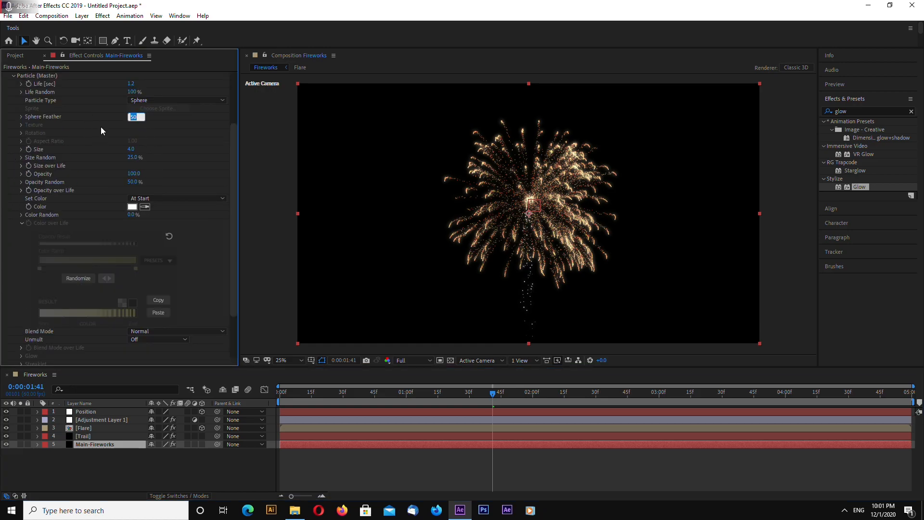
pyautogui.click(200, 157)
pyautogui.click(13, 76)
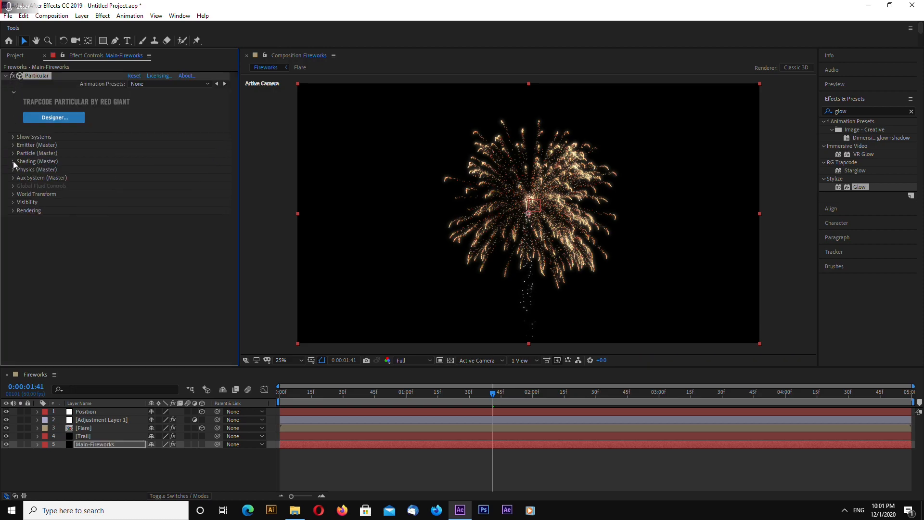
# - Set the Main-Fireworks layer's Aux System Feather to 100 and compare the burst up close
pyautogui.click(13, 177)
pyautogui.scroll(-2, 13, 170)
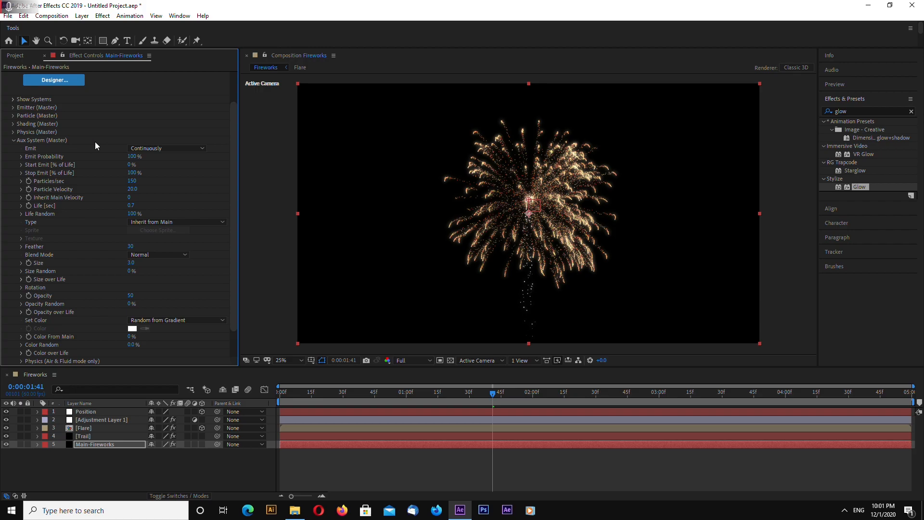
pyautogui.click(130, 247)
pyautogui.press('Return')
pyautogui.press('.')
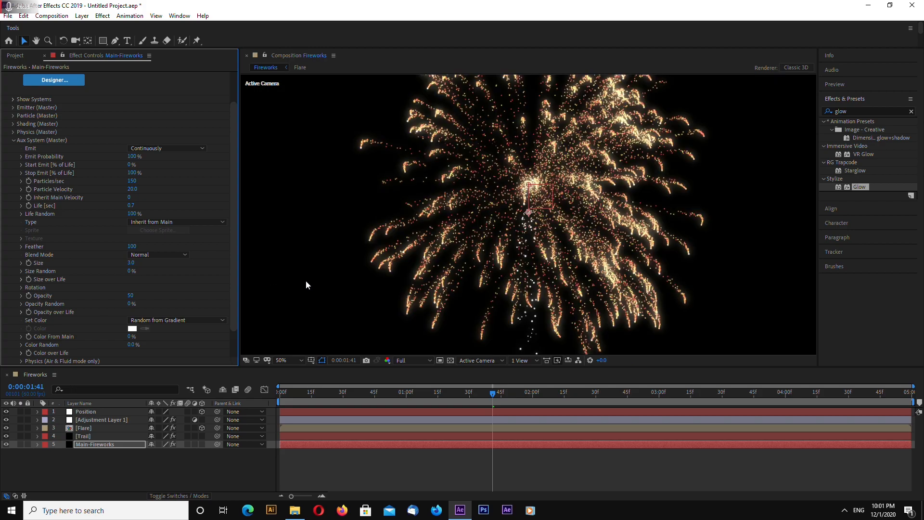
pyautogui.scroll(2, 323, 278)
pyautogui.scroll(-2, 322, 278)
pyautogui.press(',')
pyautogui.press('.')
# - Set the Main-Fireworks layer's Aux System Opacity to 25
pyautogui.click(132, 295)
pyautogui.write('25')
pyautogui.press('Return')
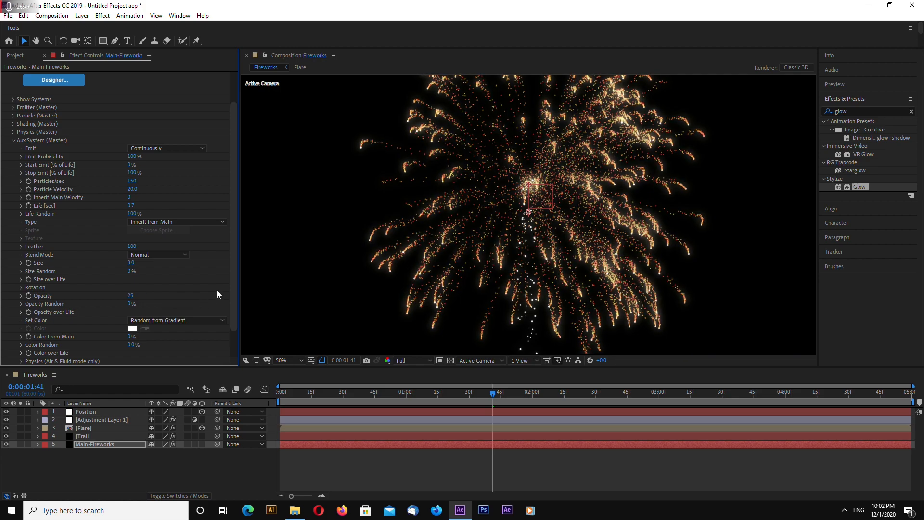
# - Set the Main-Fireworks layer's Aux System Opacity to 35 and check the burst up close and in full frame
pyautogui.click(131, 295)
pyautogui.write('35')
pyautogui.press('Return')
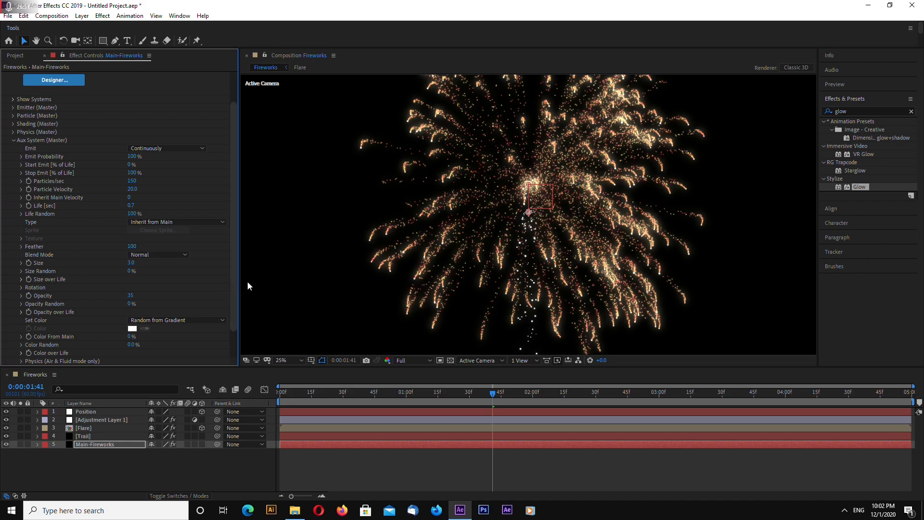
pyautogui.scroll(-2, 244, 282)
pyautogui.click(265, 272)
pyautogui.scroll(2, 327, 339)
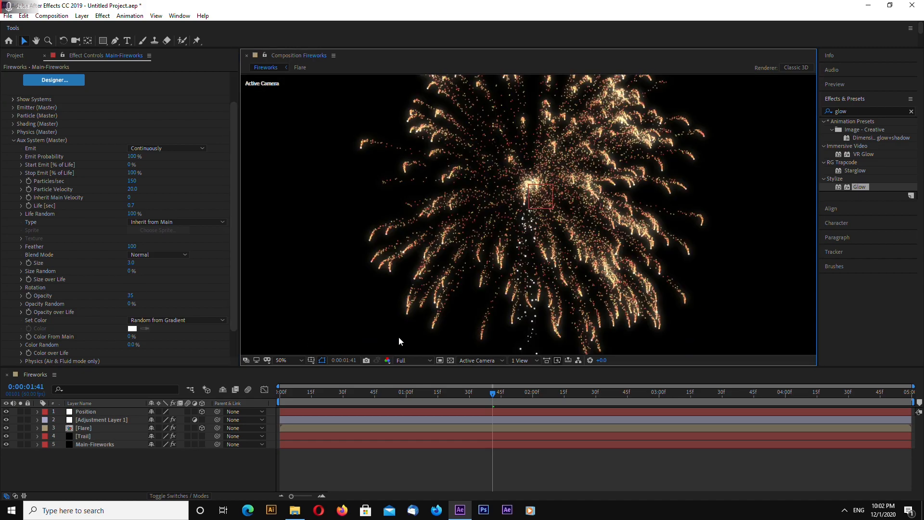
pyautogui.scroll(-2, 588, 295)
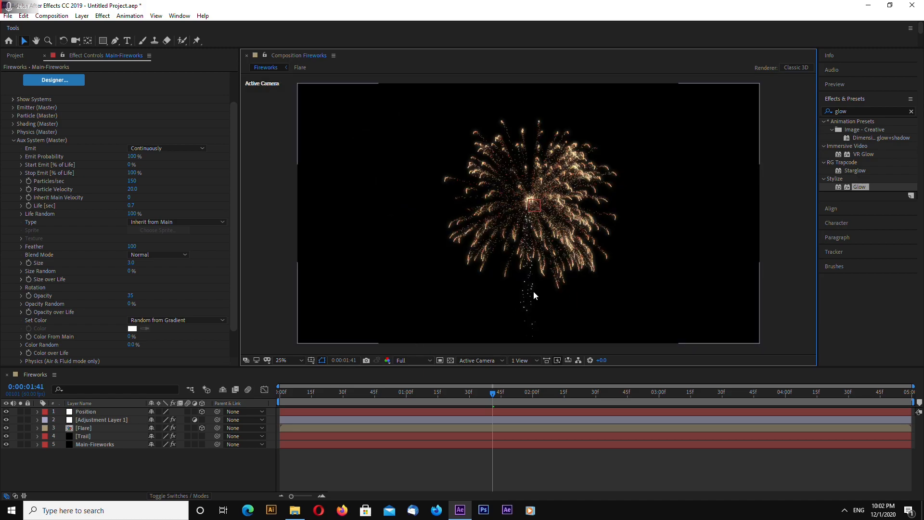
# - Set the Trail layer's particle Set Color option to Random from Gradient
pyautogui.click(89, 436)
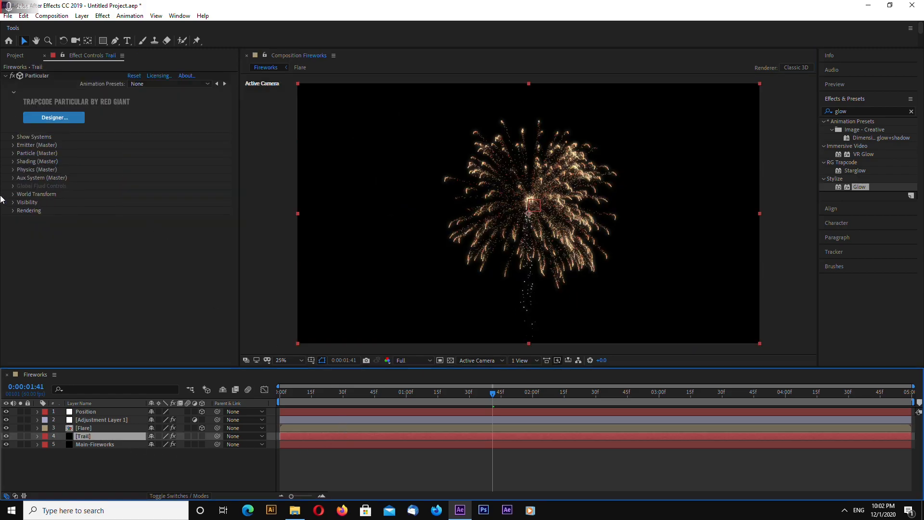
pyautogui.click(13, 153)
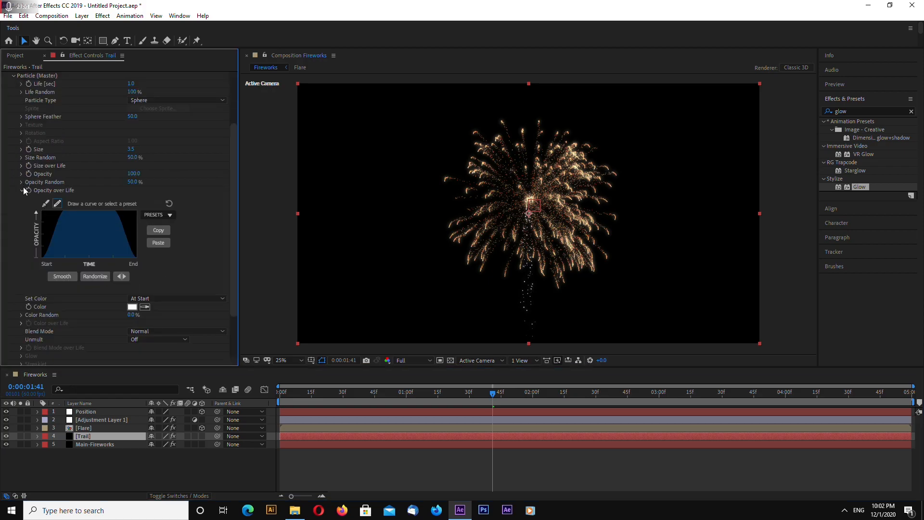
pyautogui.click(21, 189)
pyautogui.scroll(3, 62, 242)
pyautogui.click(165, 238)
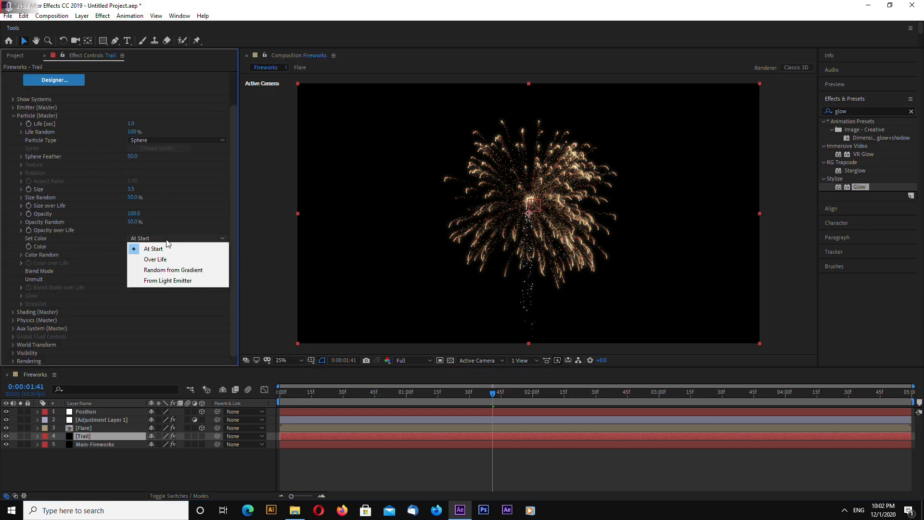
pyautogui.click(196, 273)
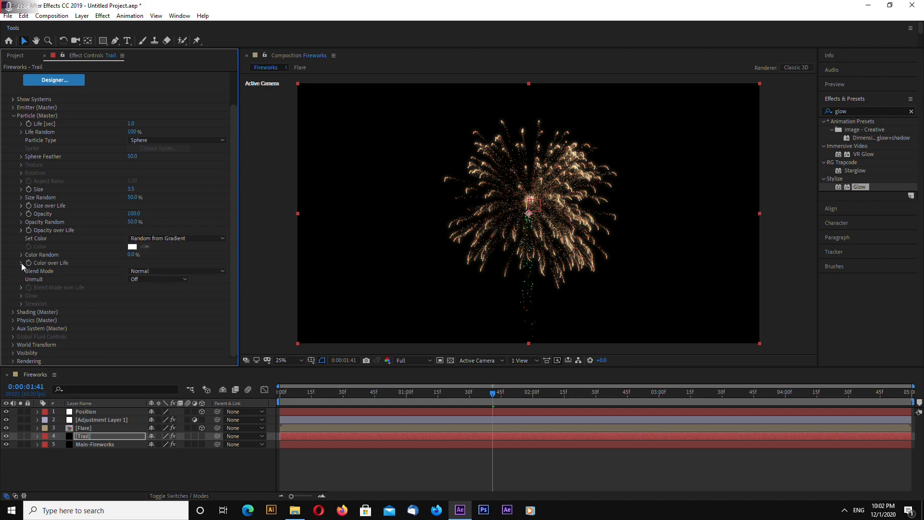
# - Apply the white-to-black ramp preset to the Trail's Color over Life and recolour its end stop light yellow
pyautogui.click(21, 263)
pyautogui.scroll(-2, 157, 288)
pyautogui.click(155, 263)
pyautogui.click(168, 285)
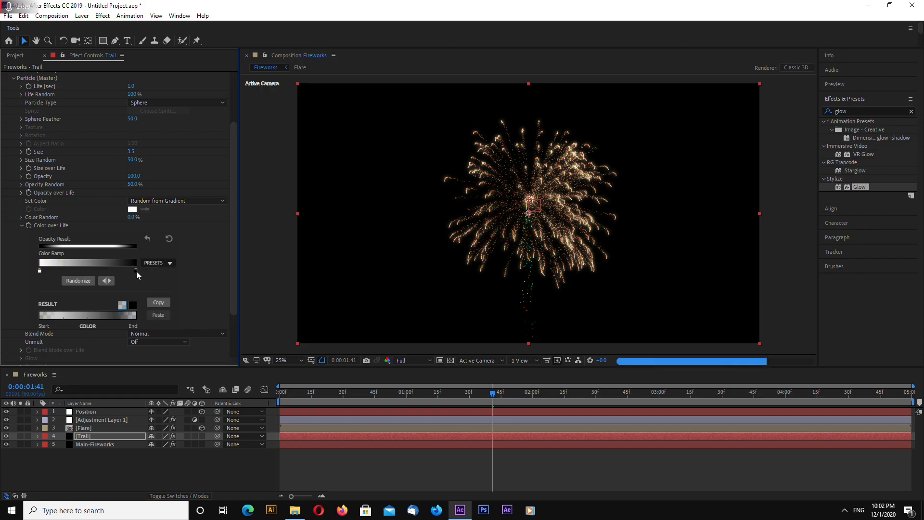
pyautogui.doubleClick(136, 271)
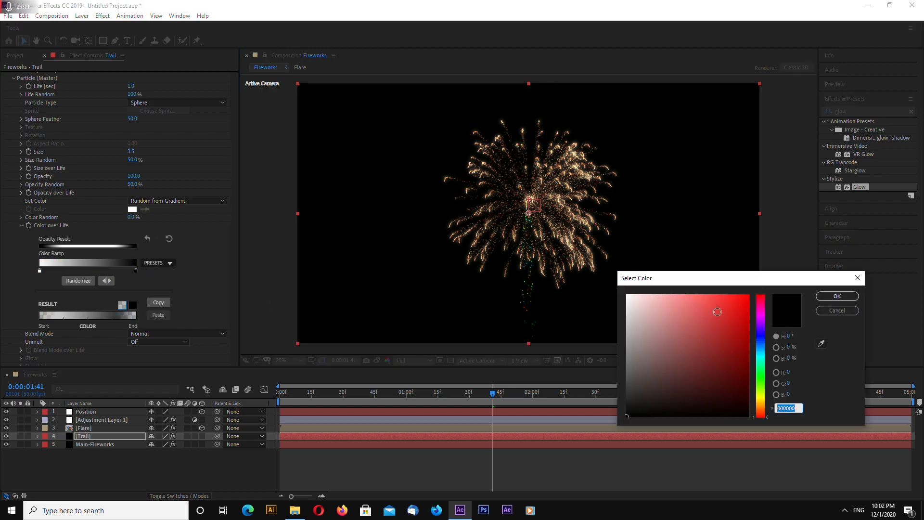
pyautogui.click(761, 397)
pyautogui.click(689, 325)
pyautogui.click(837, 296)
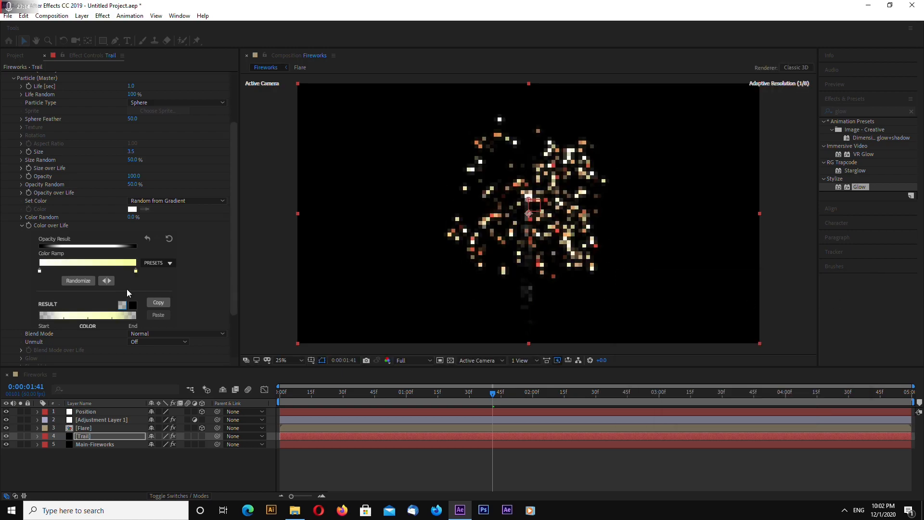
# - Recolour the start stop of the Trail's Color over Life gradient light red (FF5252) and scrub through the burst to 0:00:02:16
pyautogui.doubleClick(39, 271)
pyautogui.moveTo(703, 321); pyautogui.dragTo(709, 281)
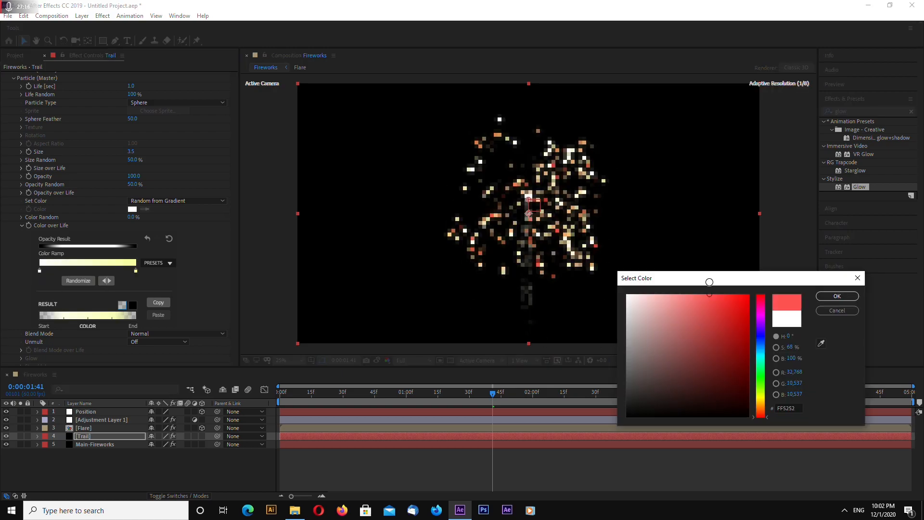
pyautogui.click(836, 295)
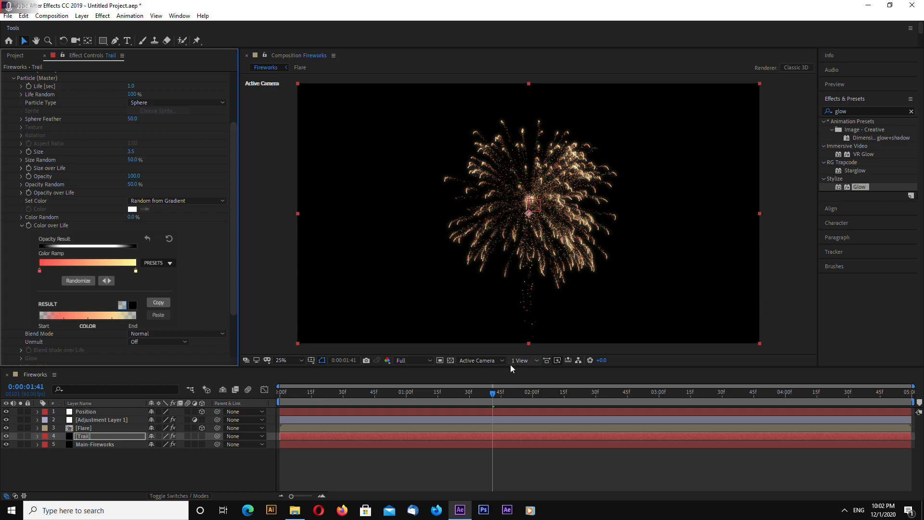
pyautogui.click(417, 401)
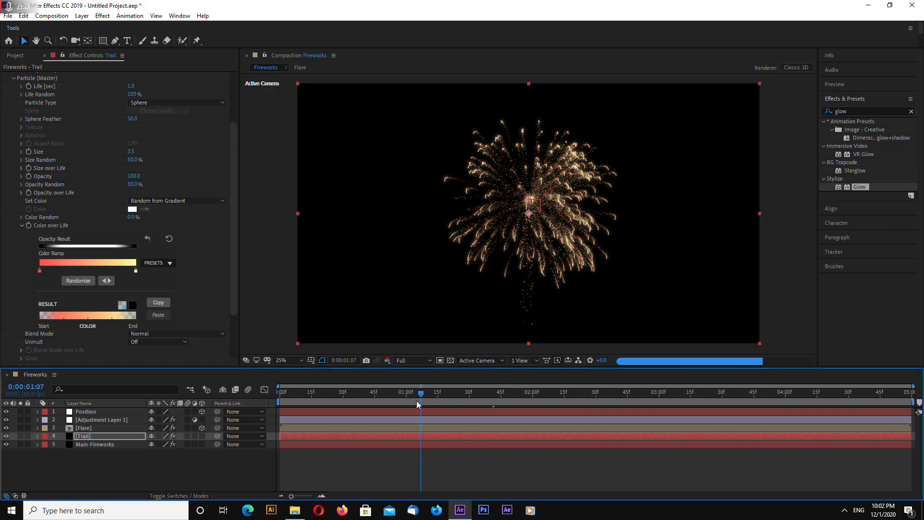
pyautogui.moveTo(418, 400); pyautogui.dragTo(566, 395)
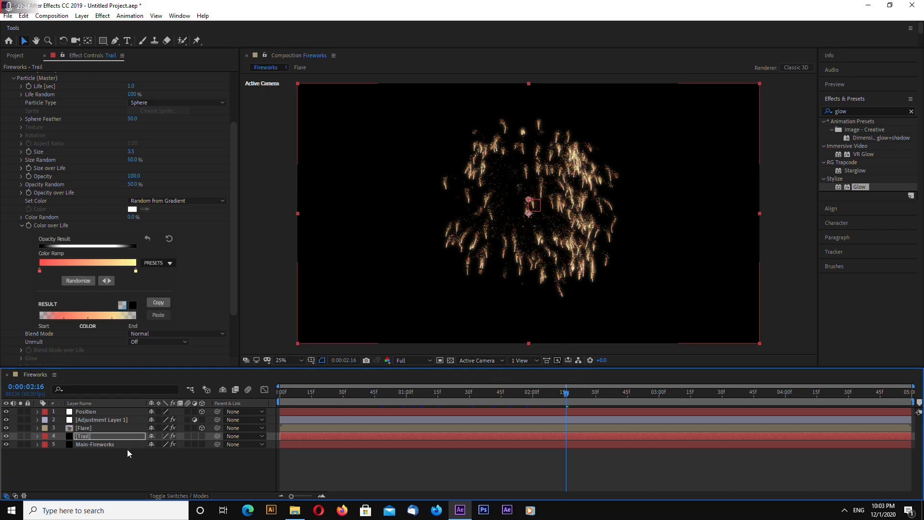
# - Duplicate the Main-Fireworks layer and rename the copy Smoke-Trails
pyautogui.click(97, 419)
pyautogui.click(90, 449)
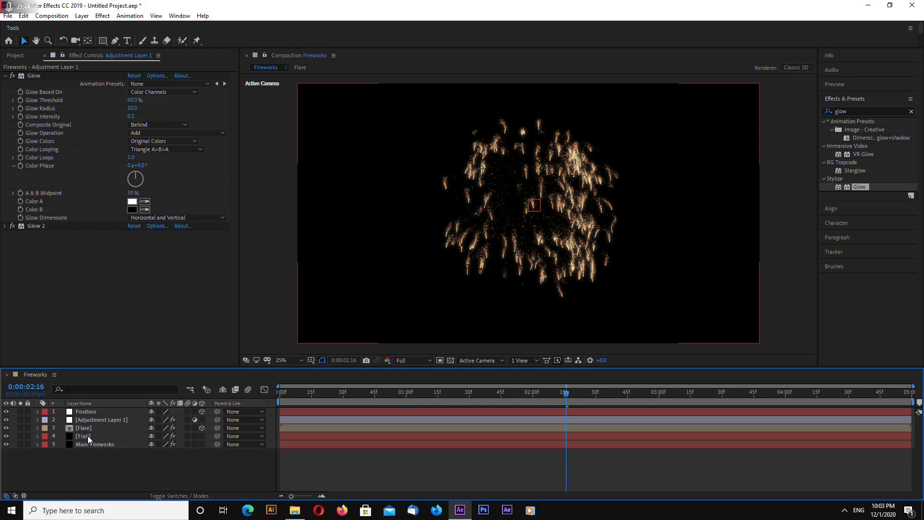
pyautogui.click(88, 435)
pyautogui.click(89, 445)
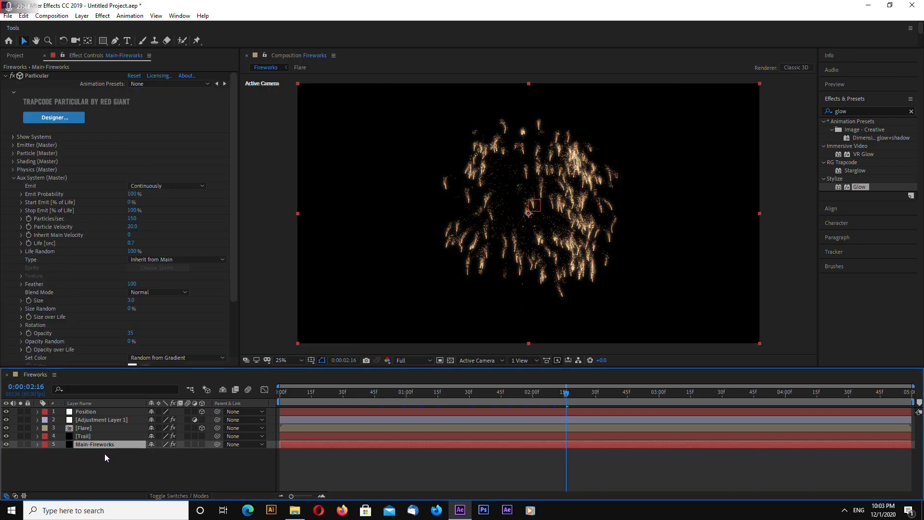
pyautogui.hotkey('ctrl', 'd')
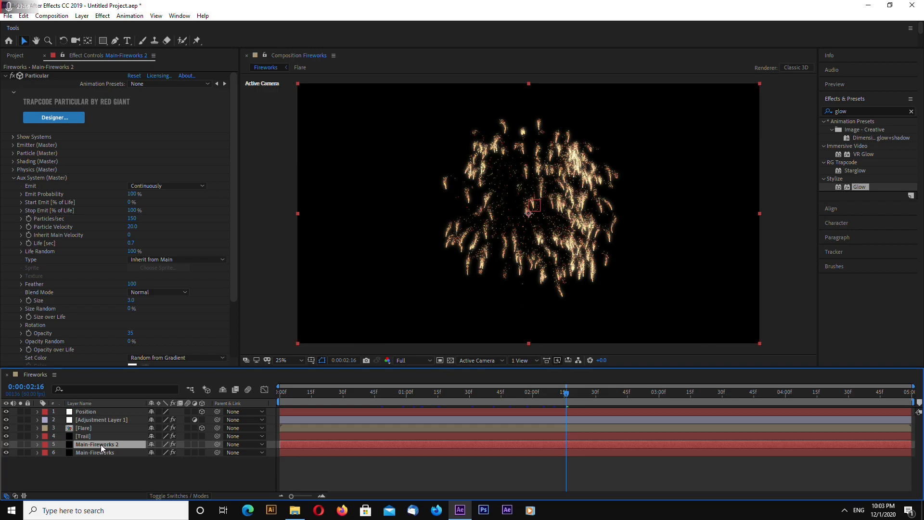
pyautogui.rightClick(116, 443)
pyautogui.click(137, 438)
pyautogui.write('Smoke-Trail')
pyautogui.press('Return')
# - Set the main particle Opacity of the Smoke-Trails layer to 0
pyautogui.click(13, 177)
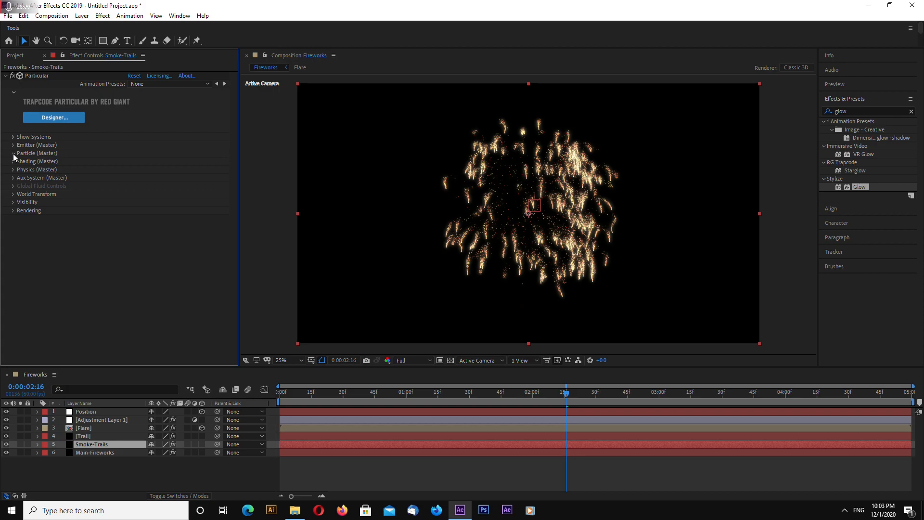
pyautogui.click(13, 153)
pyautogui.scroll(-3, 13, 154)
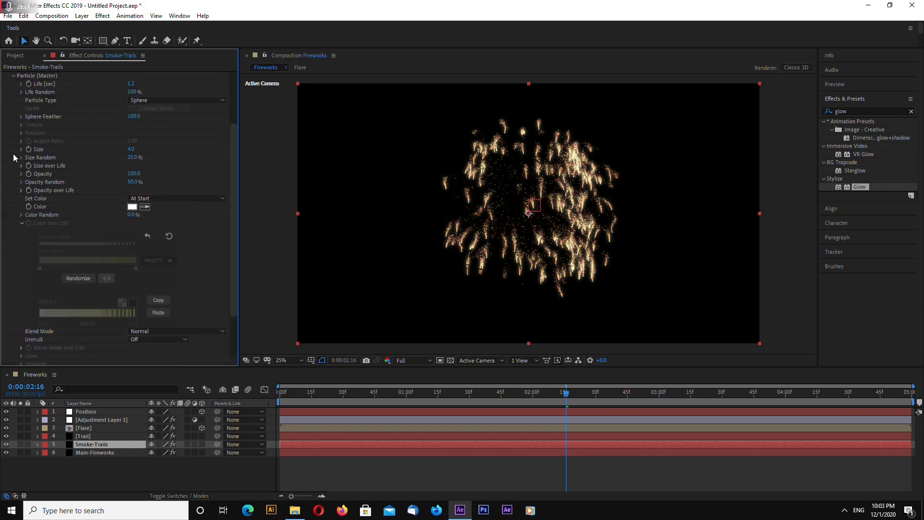
pyautogui.scroll(2, 234, 175)
pyautogui.click(136, 194)
pyautogui.write('0')
pyautogui.press('Return')
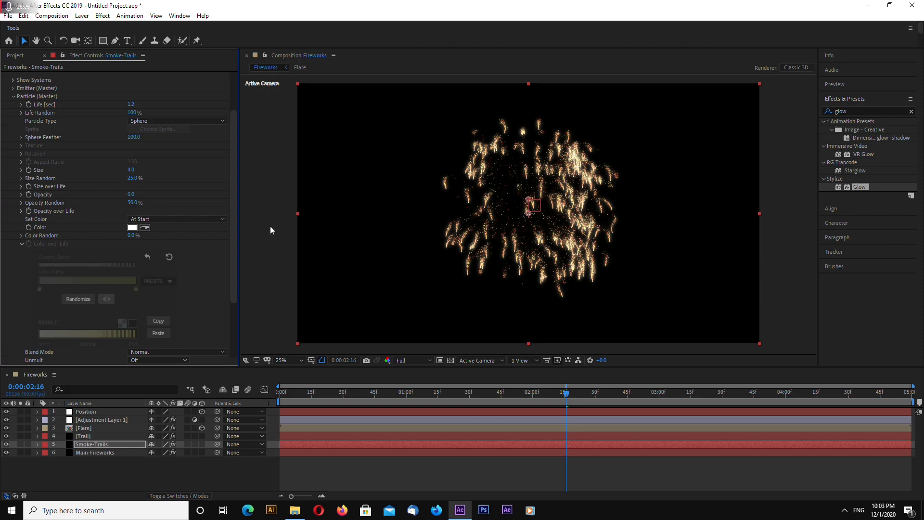
# - Set the Aux System Life of the Smoke-Trails layer to 1.5 seconds
pyautogui.click(13, 96)
pyautogui.click(12, 177)
pyautogui.scroll(-3, 27, 198)
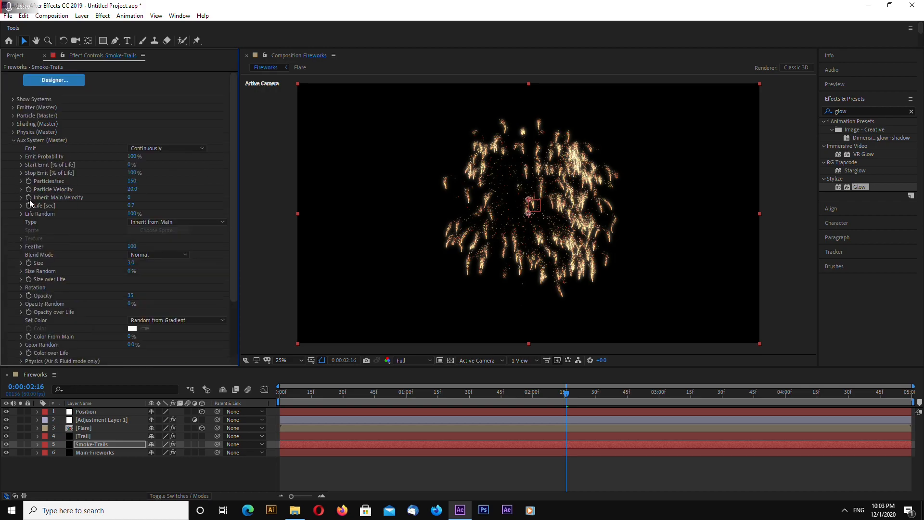
pyautogui.click(131, 206)
pyautogui.write('1.5')
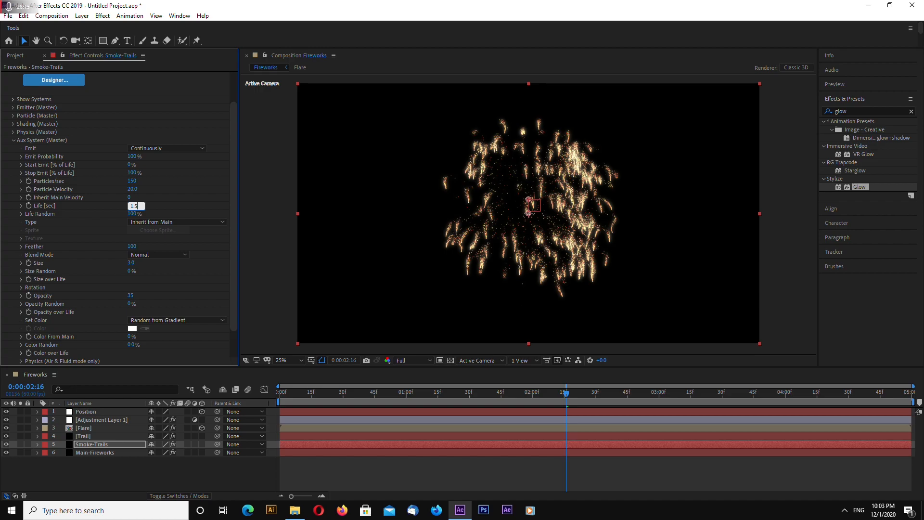
pyautogui.press('Return')
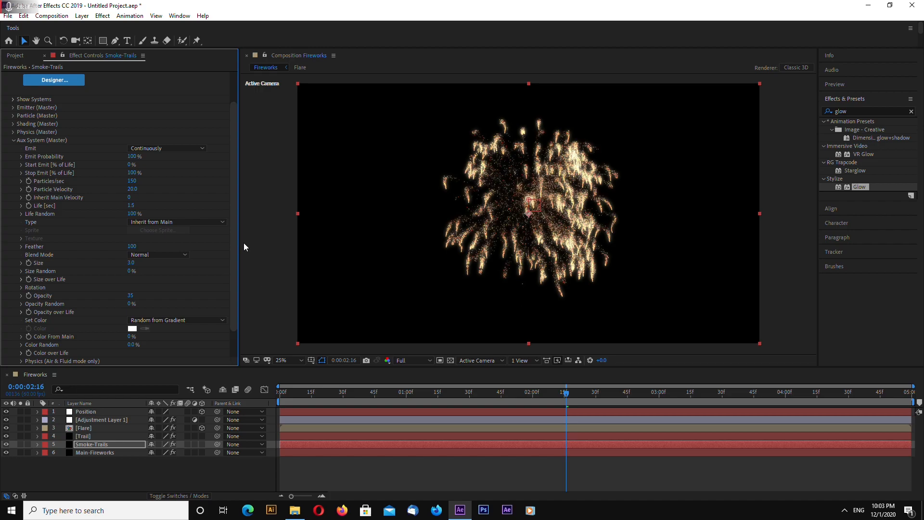
# - Change the Smoke-Trails Aux System particle Type to Cloudlet and its Size to 10
pyautogui.scroll(-3, 233, 207)
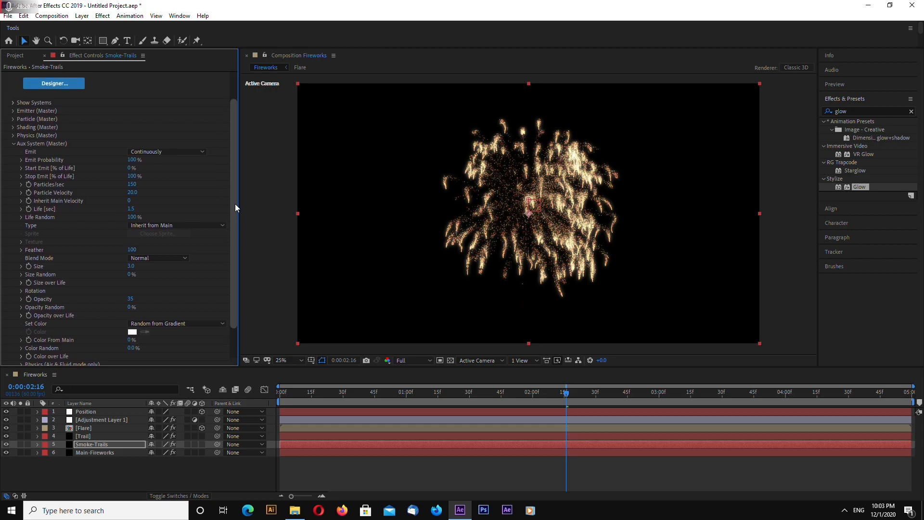
pyautogui.scroll(-1, 236, 222)
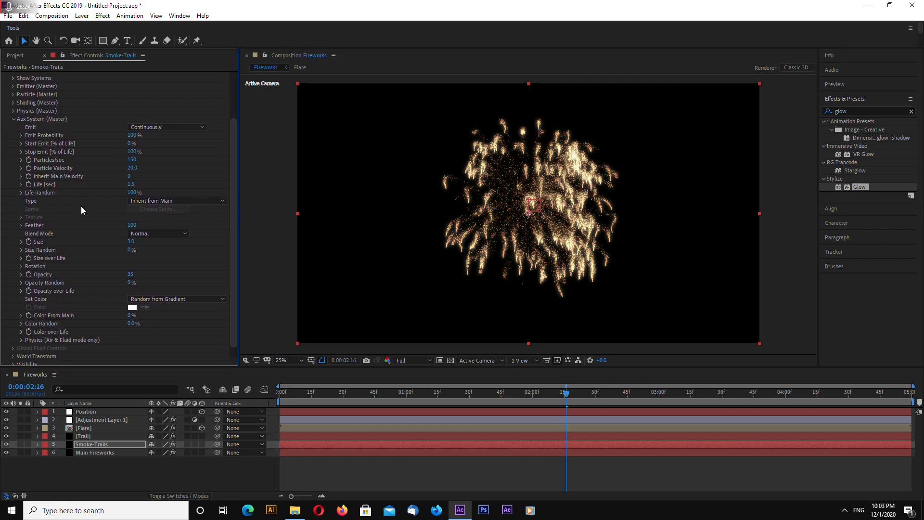
pyautogui.click(174, 200)
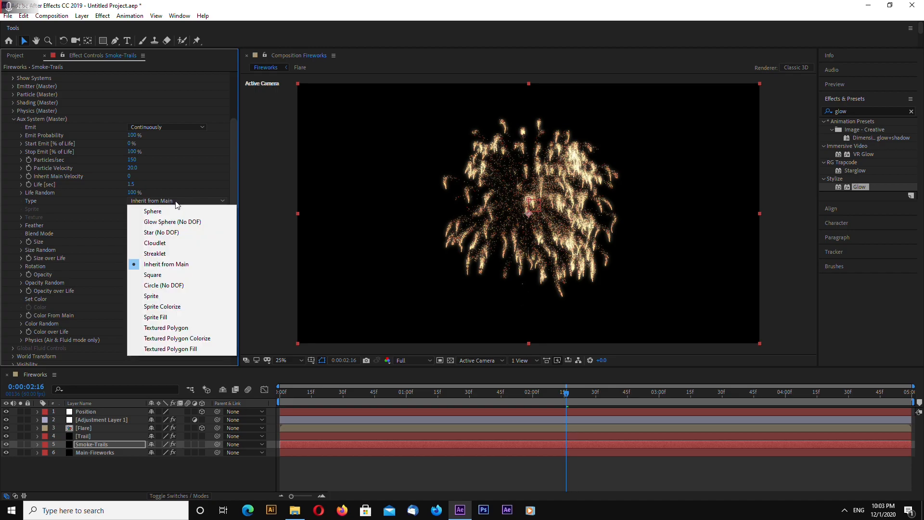
pyautogui.click(178, 242)
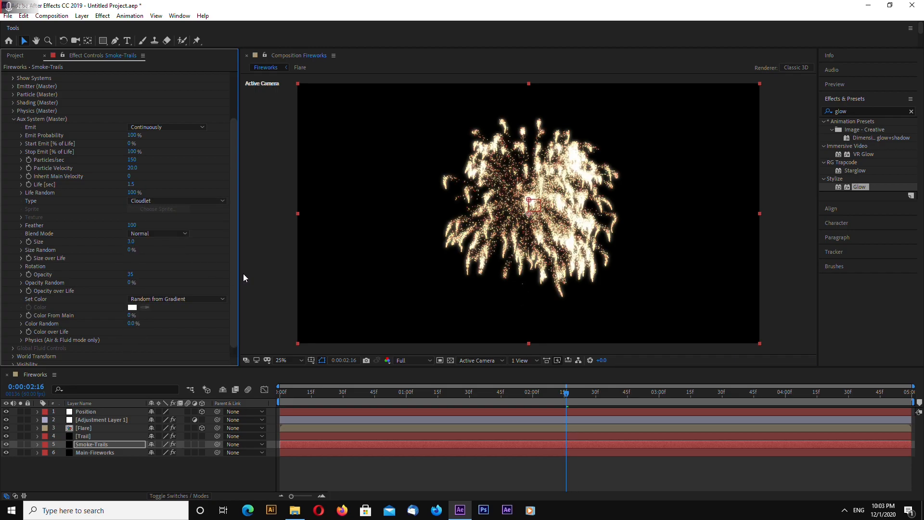
pyautogui.scroll(-1, 232, 247)
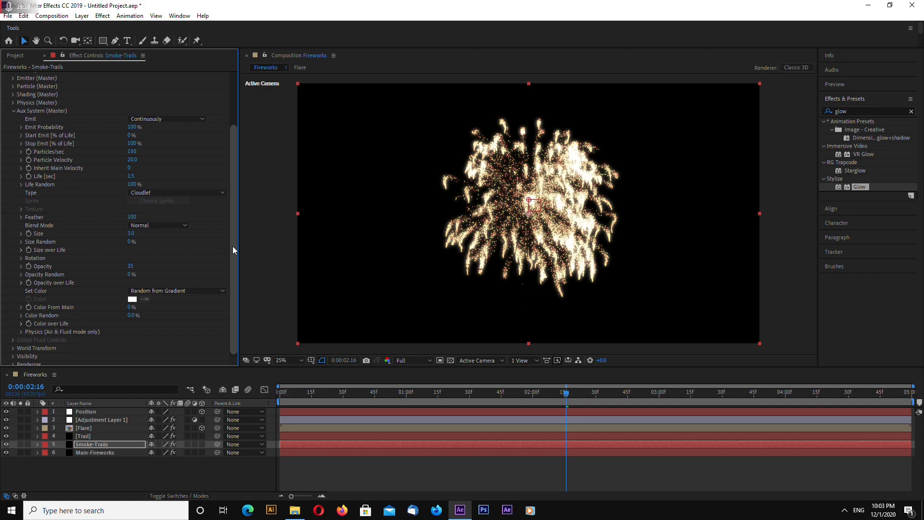
pyautogui.click(131, 231)
pyautogui.write('10')
pyautogui.press('Return')
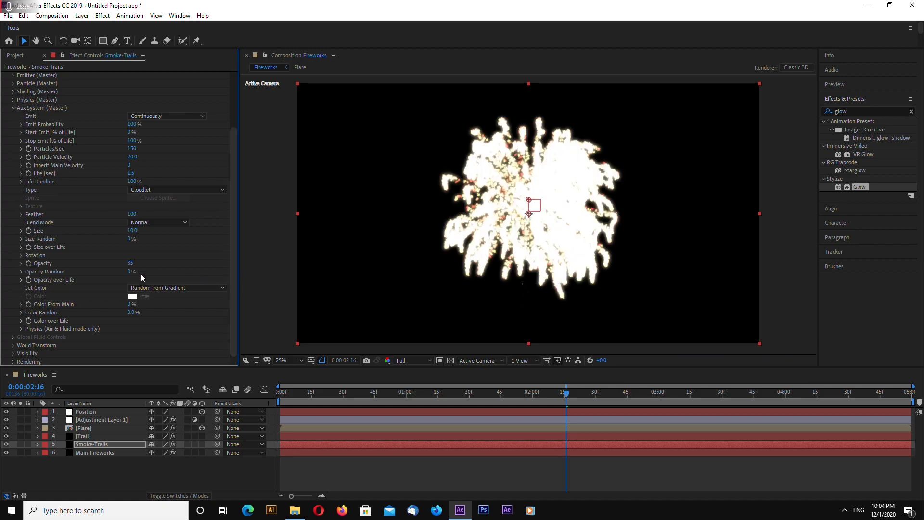
# - Set the Smoke-Trails Aux System Opacity to 2 and Opacity Random to 25%
pyautogui.click(131, 264)
pyautogui.write('2')
pyautogui.press('Return')
pyautogui.click(130, 272)
pyautogui.write('25')
pyautogui.press('Return')
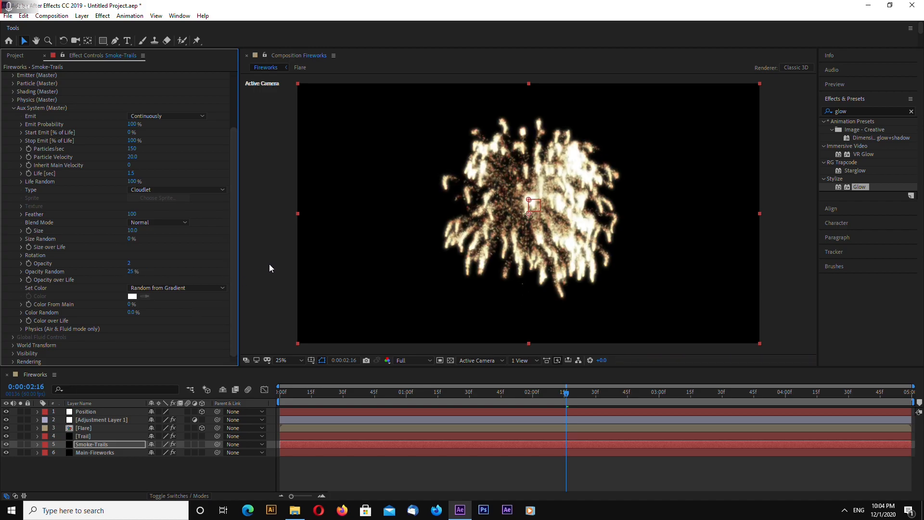
# - Solo the Smoke-Trails layer and switch its Aux System Set Color option to At Start
pyautogui.click(20, 444)
pyautogui.click(232, 293)
pyautogui.click(154, 288)
pyautogui.click(159, 298)
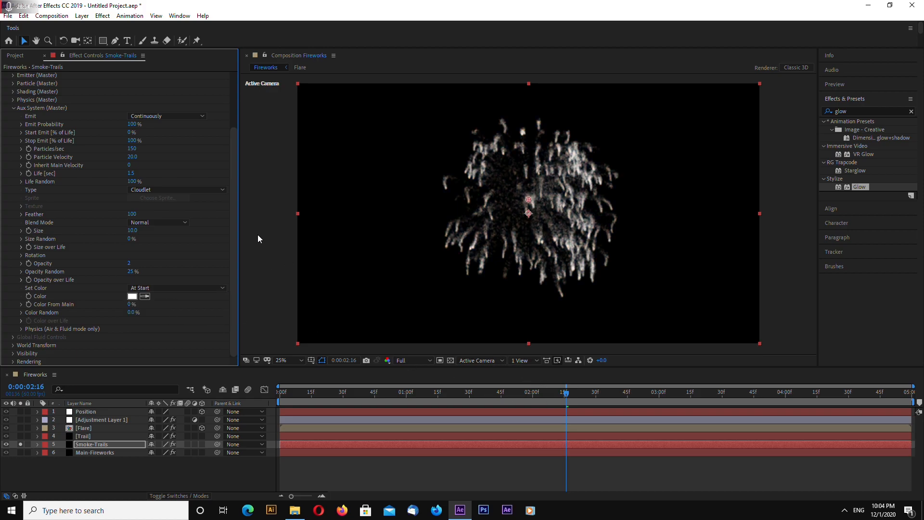
# - Reduce the Smoke-Trails Aux System emission to 30 particles per second
pyautogui.click(139, 148)
pyautogui.write('30')
pyautogui.press('Return')
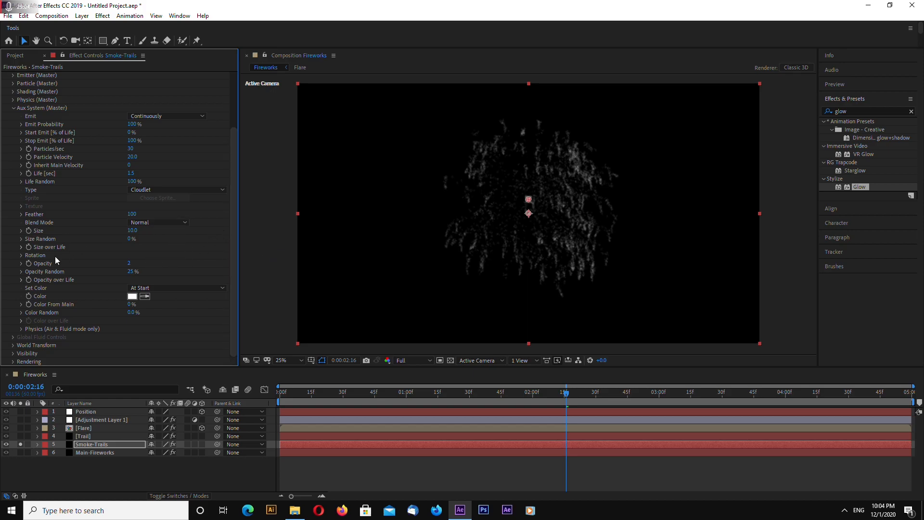
# - Apply the preset that fades in and out at both ends to the Smoke-Trails Aux System Opacity over Life
pyautogui.click(21, 280)
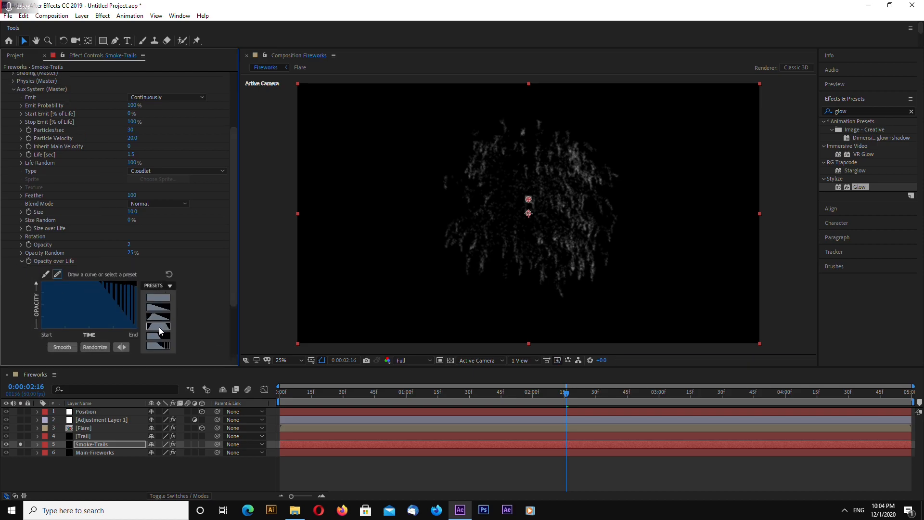
pyautogui.click(161, 327)
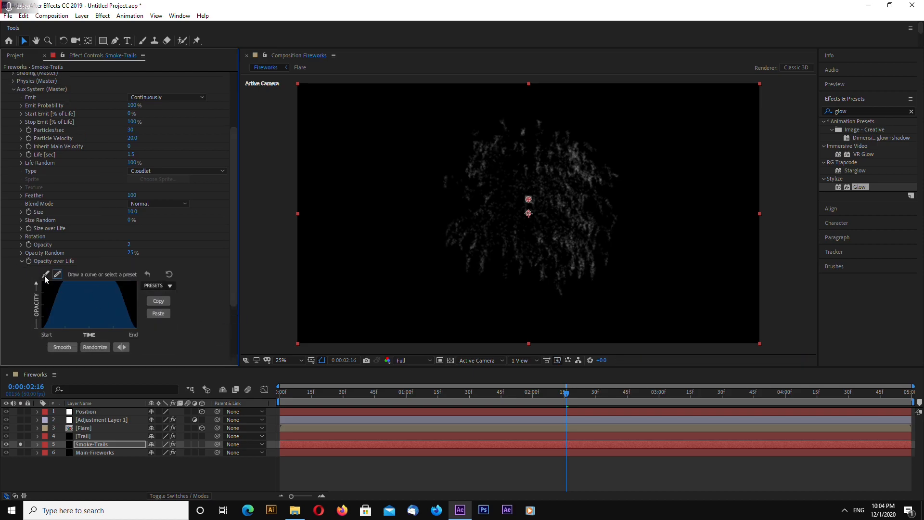
pyautogui.click(22, 261)
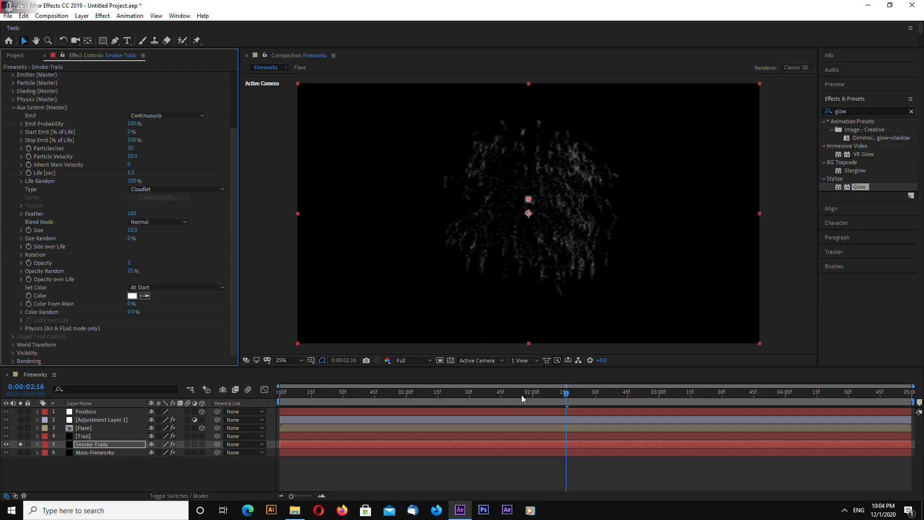
# - Set the Smoke-Trails Aux System Size to 15, then unsolo the layer and check the composite at 0:00:02:20
pyautogui.click(133, 230)
pyautogui.write('15')
pyautogui.press('Return')
pyautogui.click(21, 444)
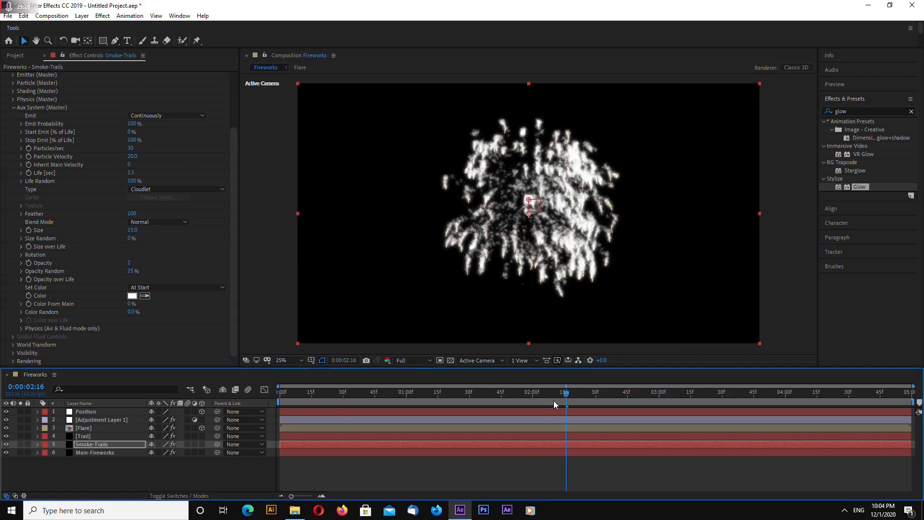
pyautogui.moveTo(567, 393); pyautogui.dragTo(575, 394)
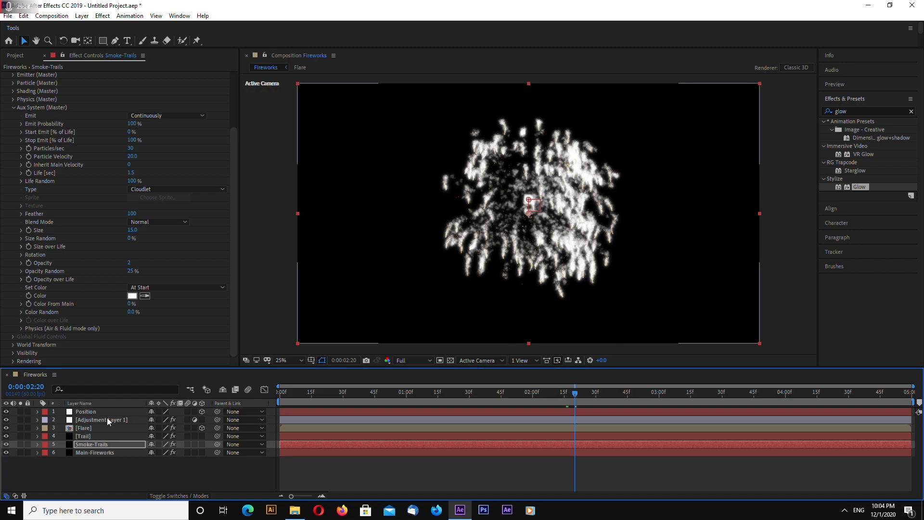
# - Move the Smoke-Trails layer above Adjustment Layer 1 and check the smoke at 0:00:02:32
pyautogui.click(98, 444)
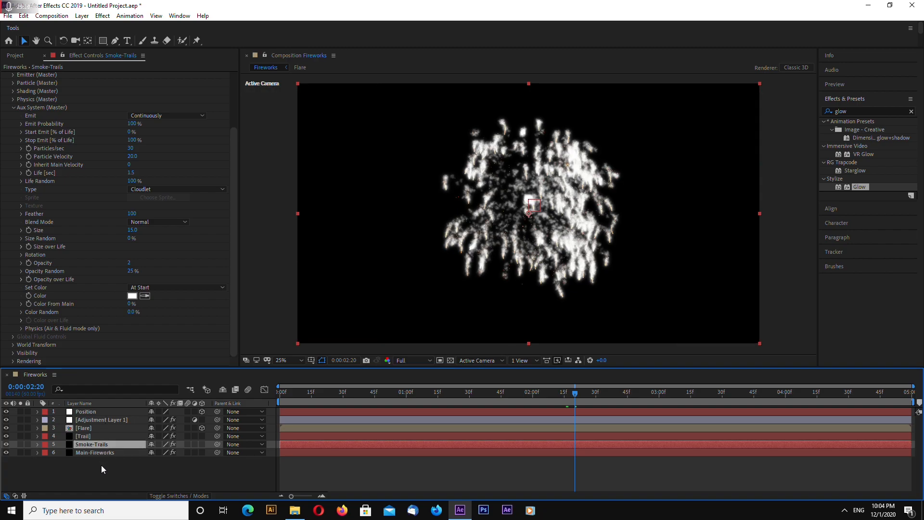
pyautogui.moveTo(96, 445); pyautogui.dragTo(103, 417)
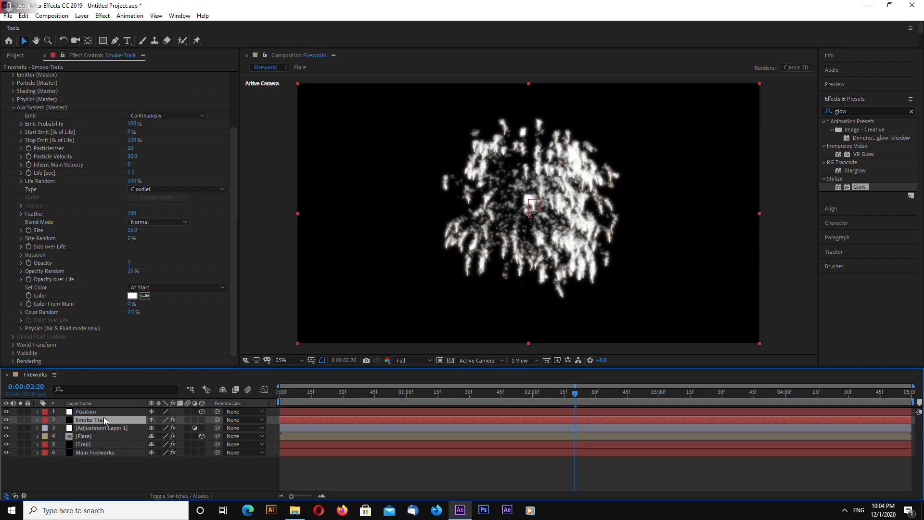
pyautogui.click(101, 428)
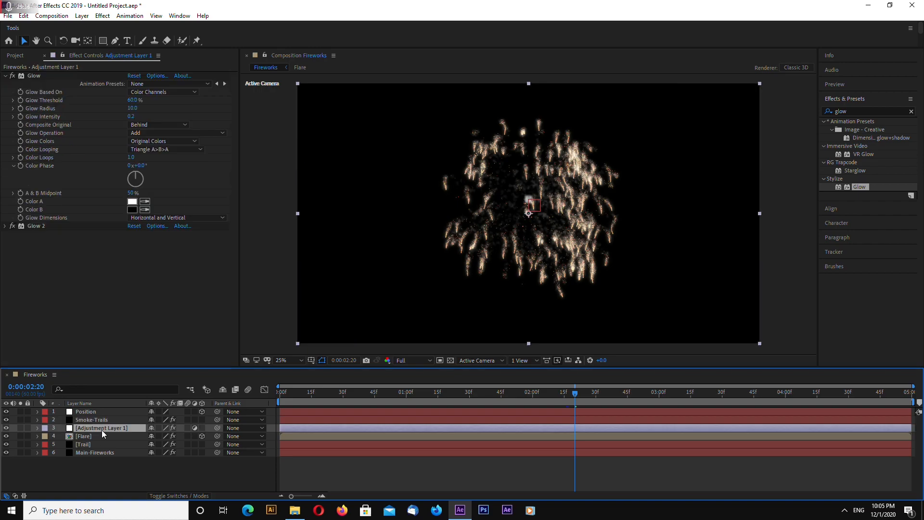
pyautogui.click(98, 473)
pyautogui.click(578, 395)
pyautogui.moveTo(578, 395); pyautogui.dragTo(601, 399)
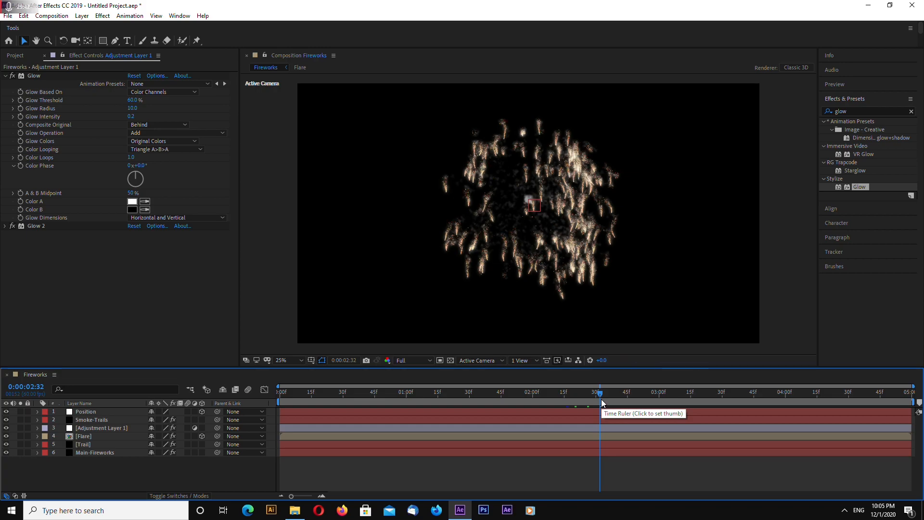
pyautogui.press('.')
pyautogui.press(',')
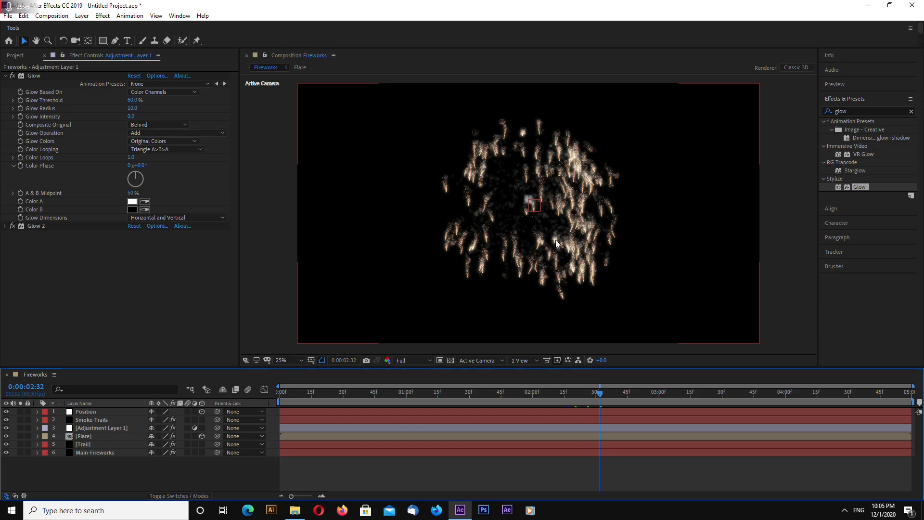
# - Set the Smoke-Trails Aux System Particle Velocity to 5
pyautogui.click(98, 420)
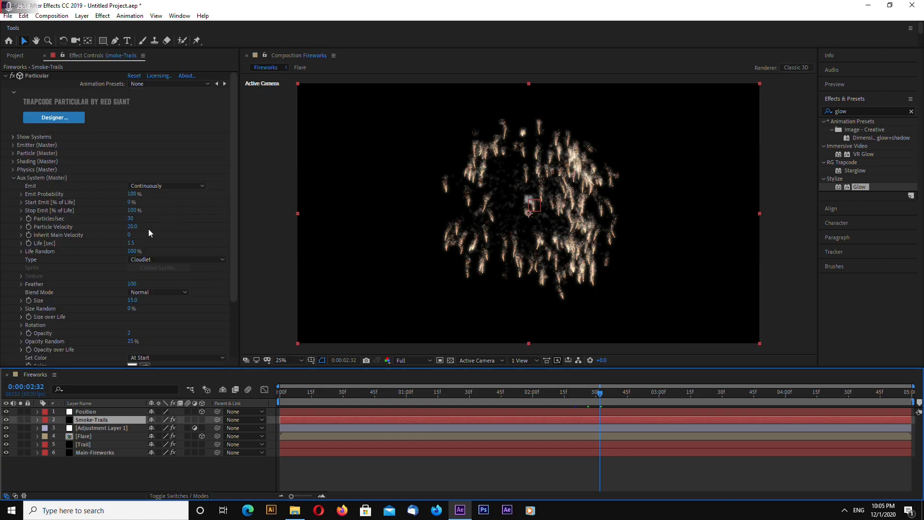
pyautogui.click(135, 227)
pyautogui.write('5')
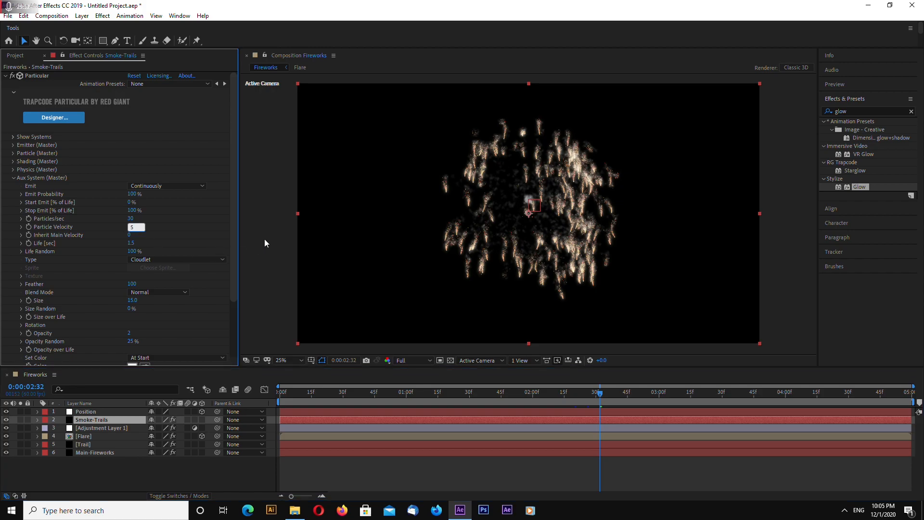
pyautogui.press('Return')
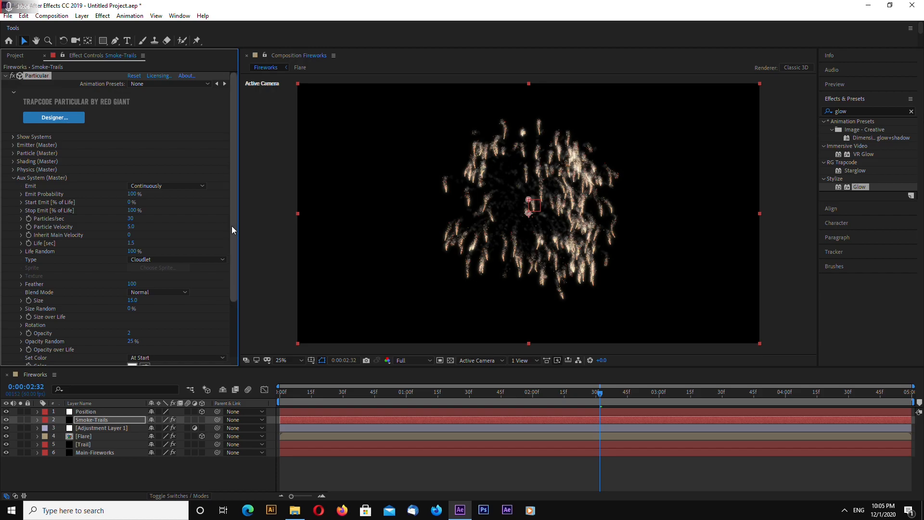
pyautogui.moveTo(231, 226); pyautogui.dragTo(233, 245)
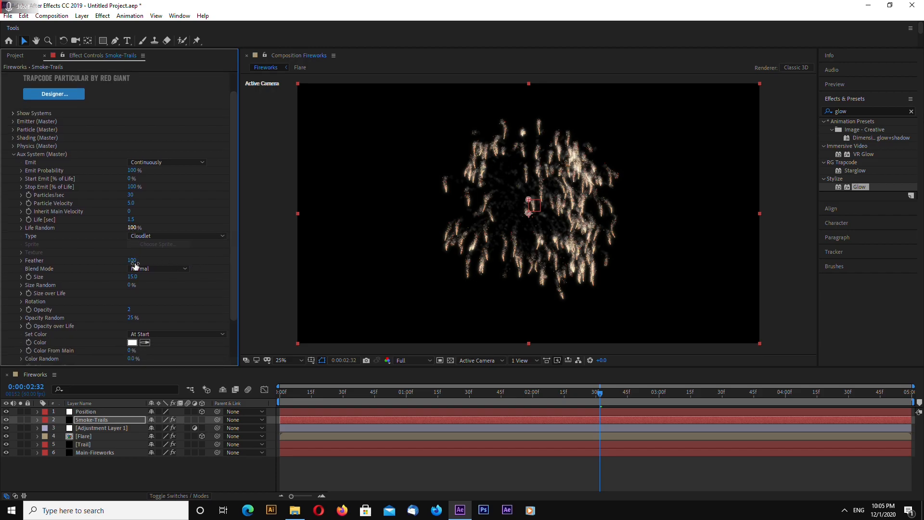
pyautogui.click(20, 420)
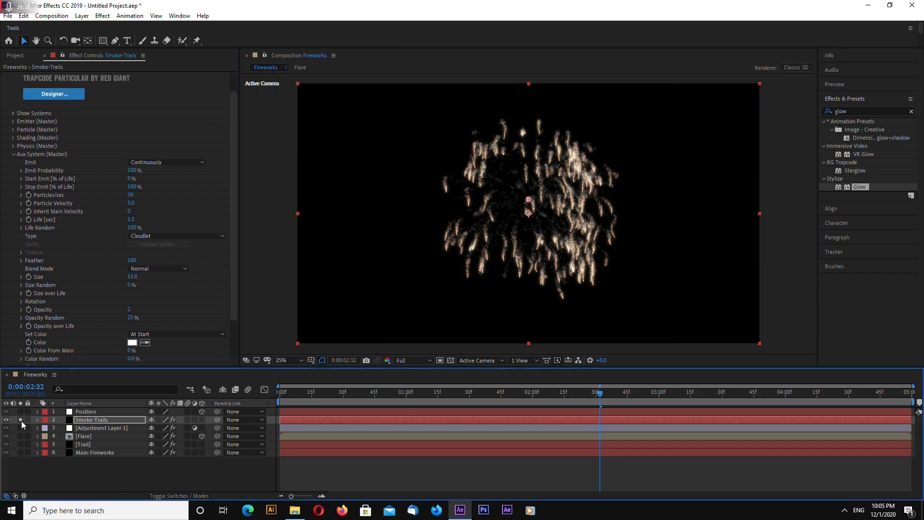
pyautogui.click(21, 421)
pyautogui.scroll(-1, 232, 253)
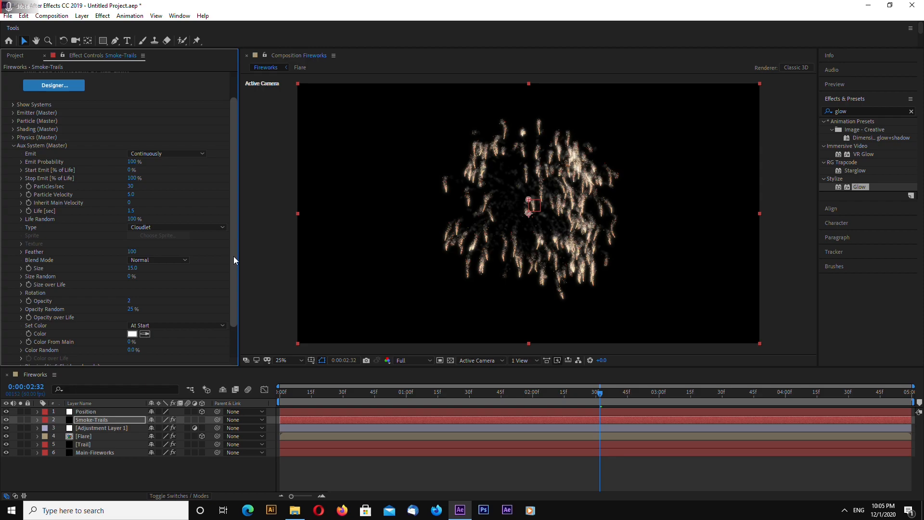
pyautogui.scroll(1, 234, 258)
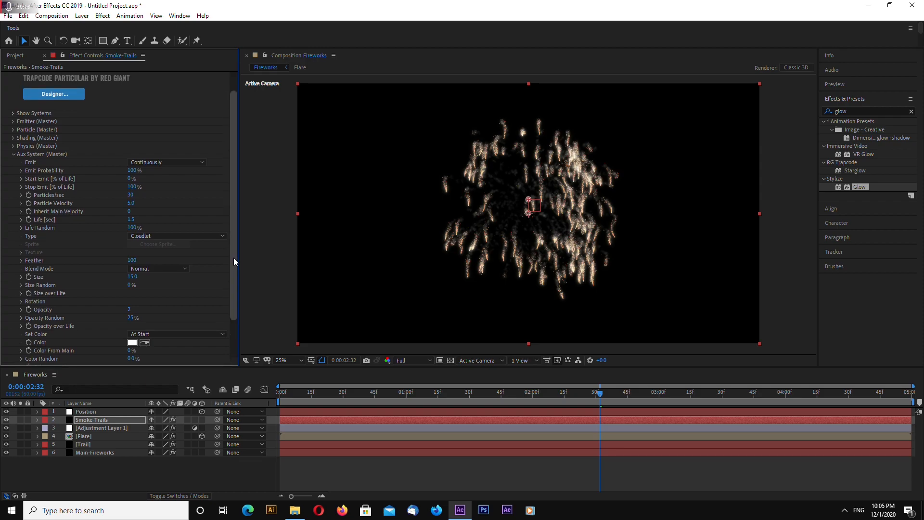
# - Examine the smoke trails in the composite at several frames between 0:00:02:18 and 0:00:03:18
pyautogui.click(635, 394)
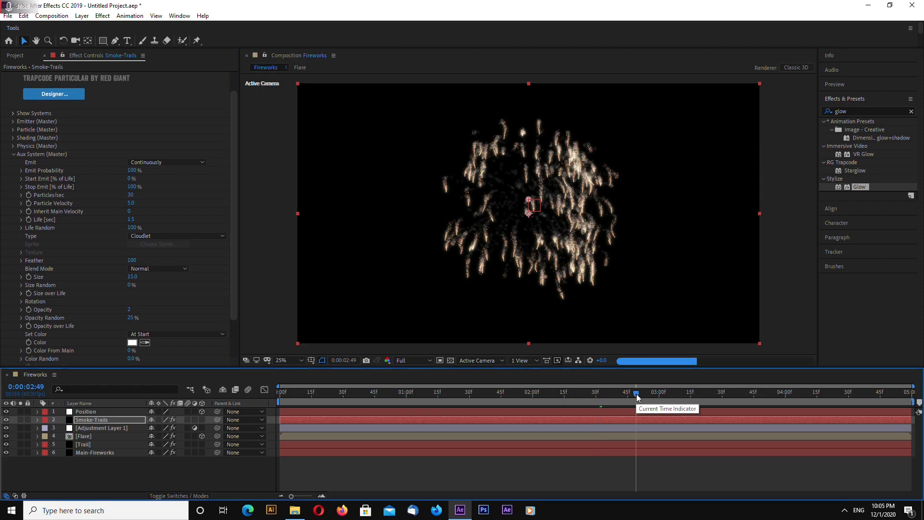
pyautogui.click(654, 394)
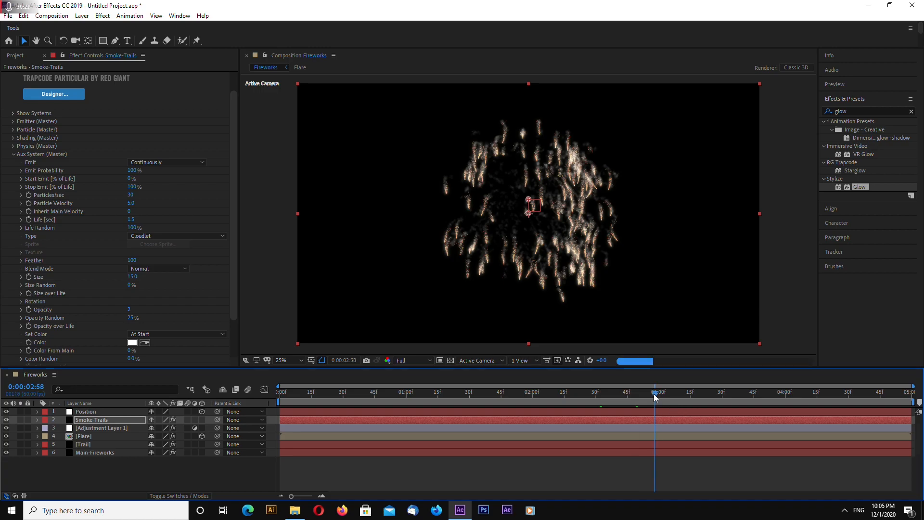
pyautogui.click(672, 393)
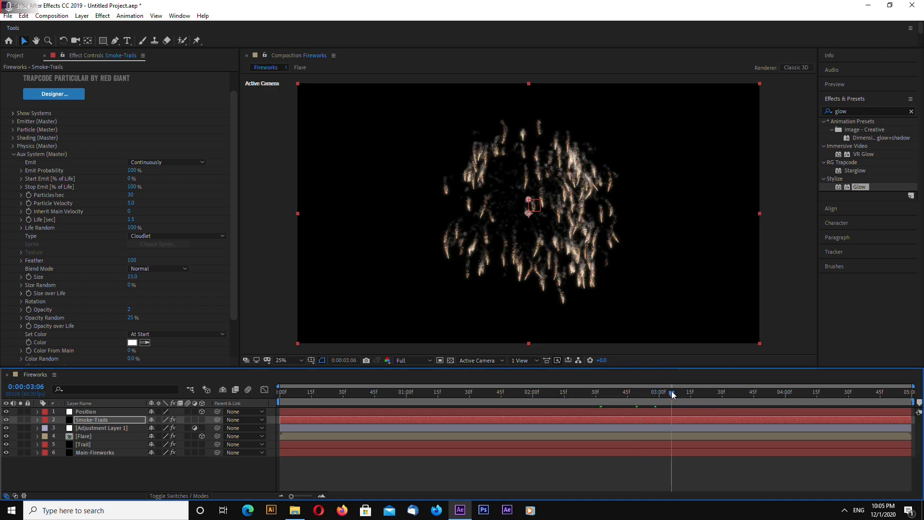
pyautogui.click(697, 393)
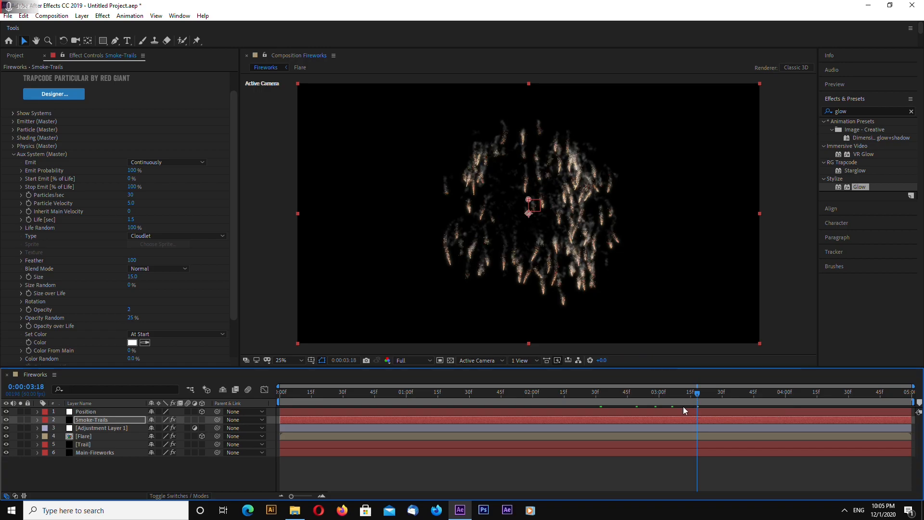
pyautogui.moveTo(233, 258); pyautogui.dragTo(235, 248)
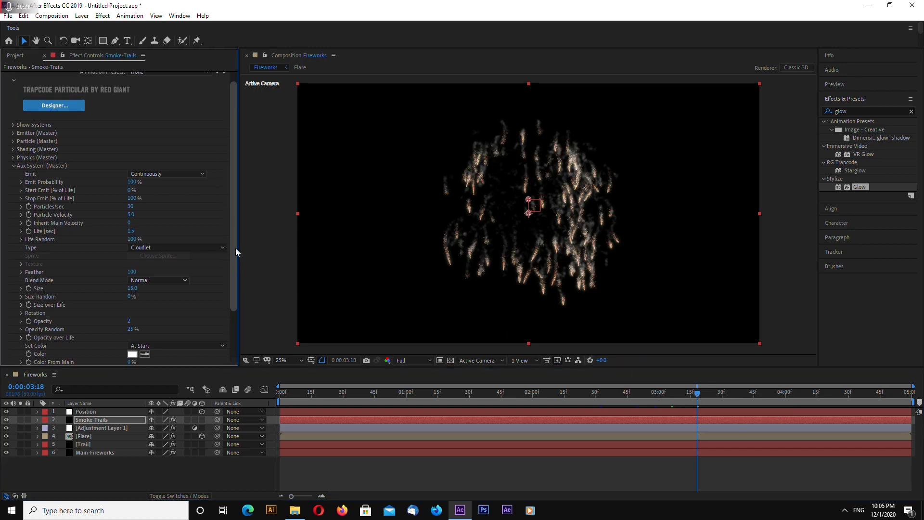
pyautogui.click(551, 394)
pyautogui.moveTo(551, 399); pyautogui.dragTo(500, 395)
pyautogui.moveTo(499, 394); pyautogui.dragTo(571, 395)
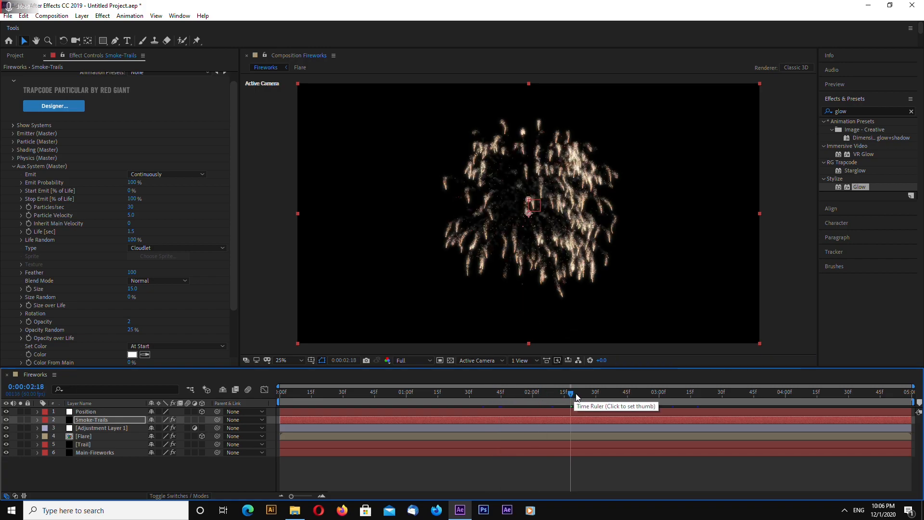
pyautogui.click(597, 393)
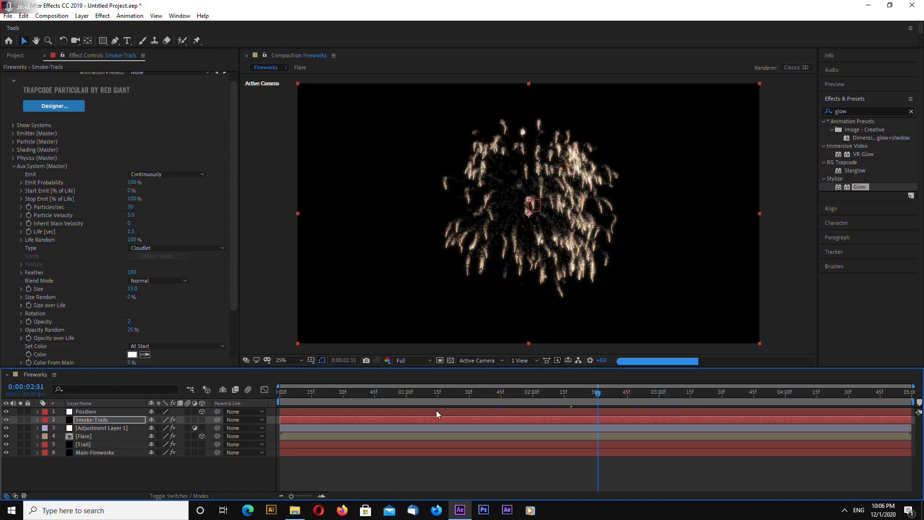
# - Collapse the Smoke-Trails Aux System settings and leave all layers deselected
pyautogui.click(13, 167)
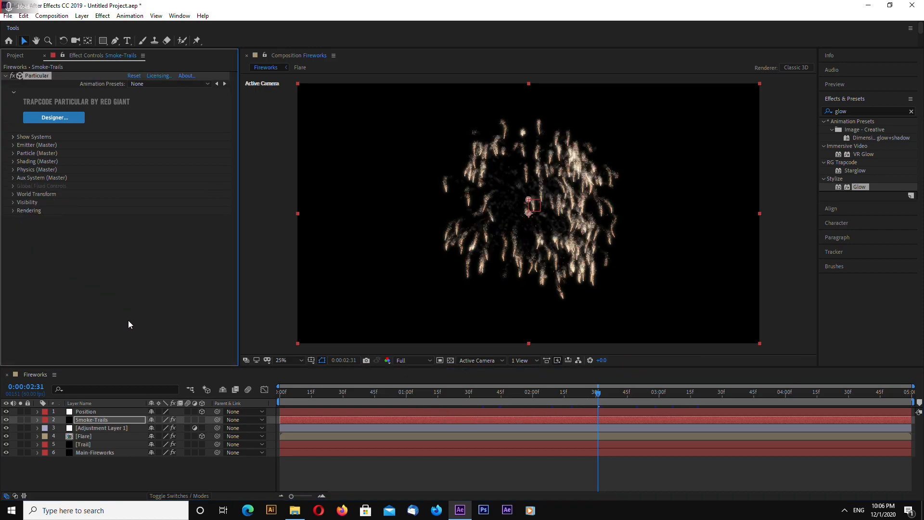
pyautogui.click(106, 411)
pyautogui.click(117, 465)
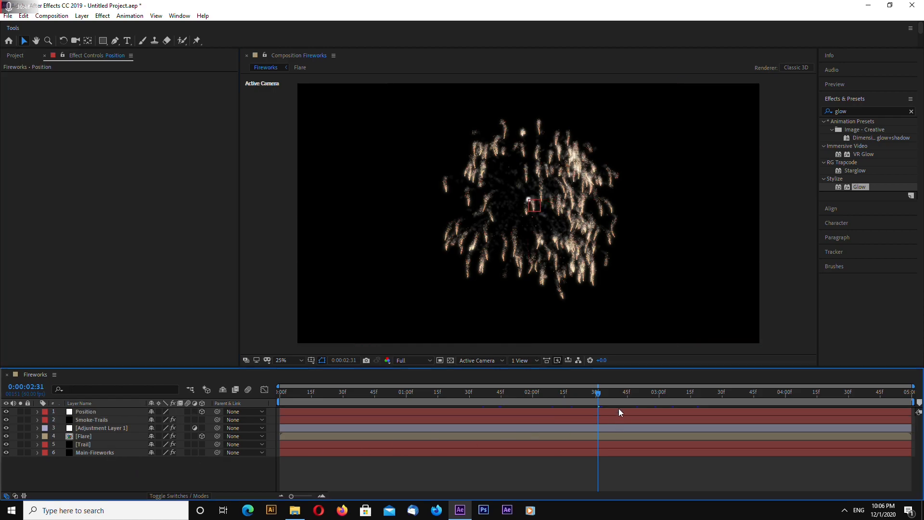
# - Inspect the smoke trails up close at 0:00:03:35 and 0:00:03:22, then view the whole composition frame
pyautogui.moveTo(600, 394); pyautogui.dragTo(595, 393)
pyautogui.click(609, 394)
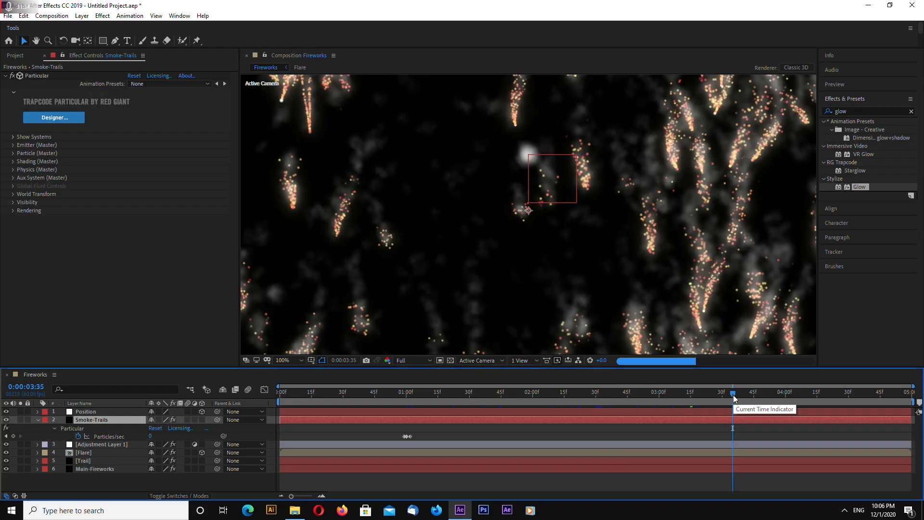
pyautogui.click(704, 394)
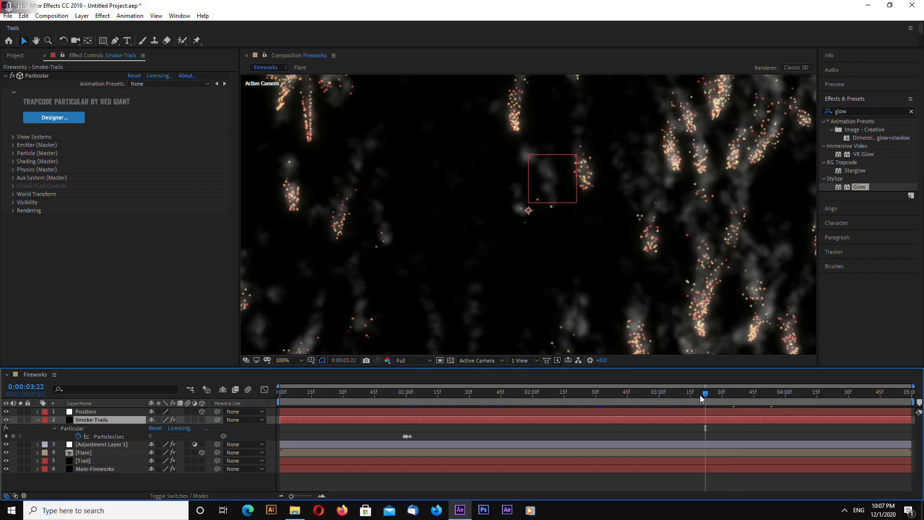
pyautogui.press(',')
pyautogui.press(',')
pyautogui.press(',')
pyautogui.press(',')
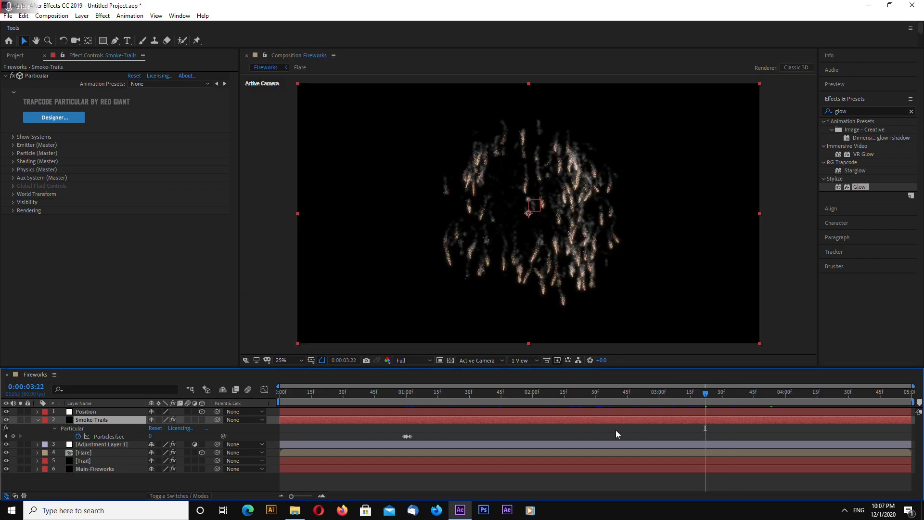
pyautogui.press(',')
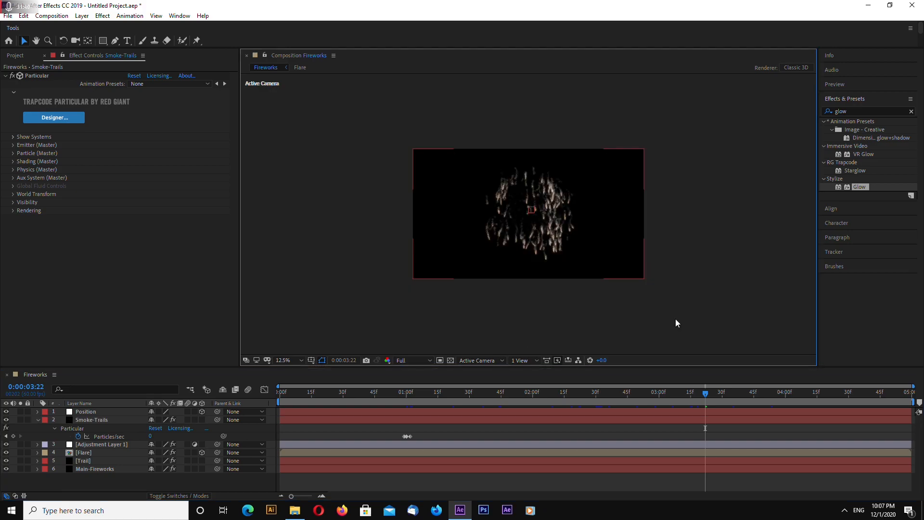
# - Check the burst at successive frames from 0:00:01:16 to 0:00:01:38
pyautogui.click(440, 393)
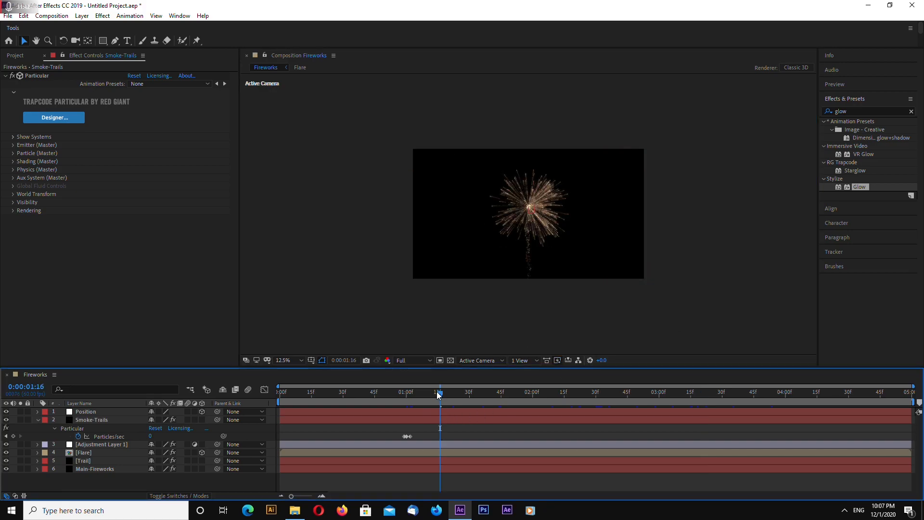
pyautogui.moveTo(439, 394); pyautogui.dragTo(456, 402)
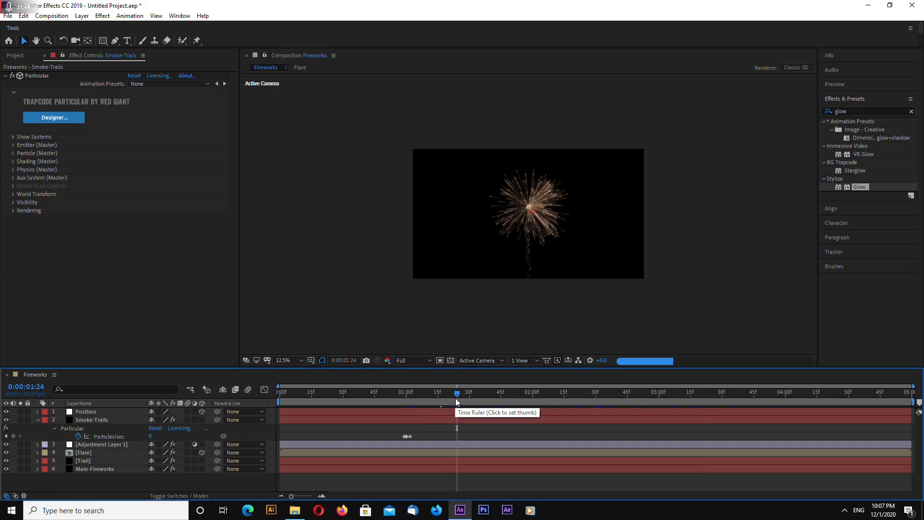
pyautogui.click(471, 400)
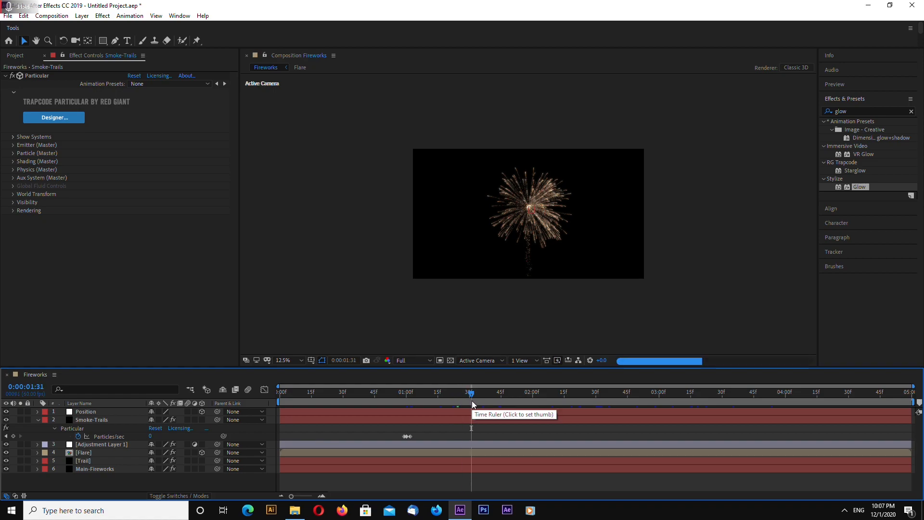
pyautogui.moveTo(472, 399); pyautogui.dragTo(487, 395)
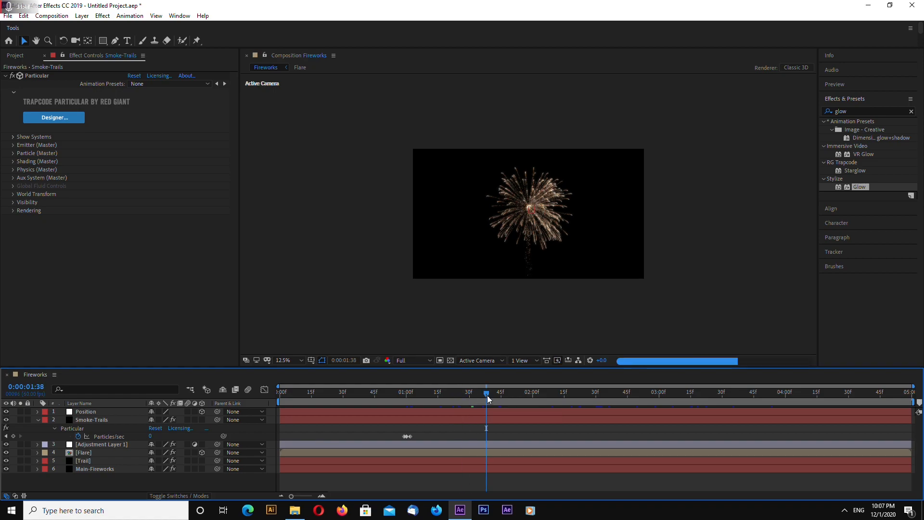
pyautogui.press('.')
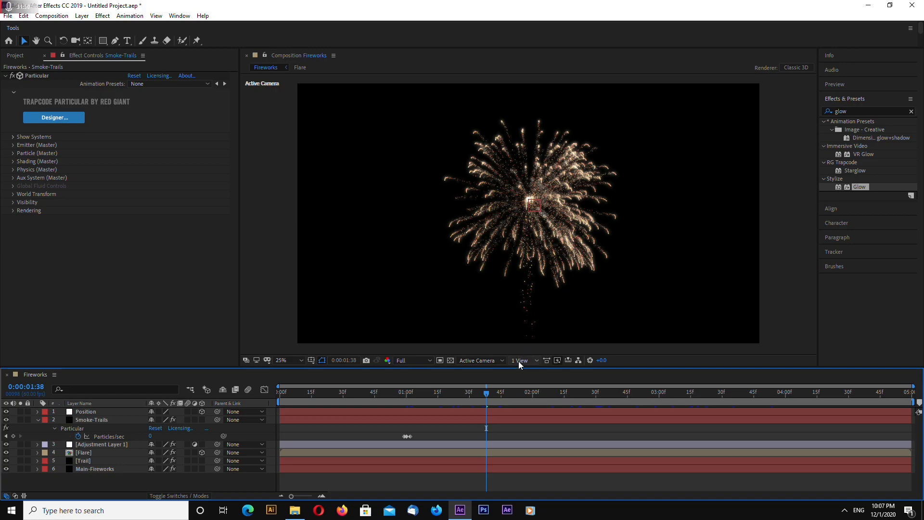
# - Collapse the Smoke-Trails layer's keyframed properties and make the timeline area slightly taller
pyautogui.moveTo(513, 368)
pyautogui.mouseDown()
pyautogui.moveTo(512, 389)
pyautogui.moveTo(520, 381)
pyautogui.mouseUp()
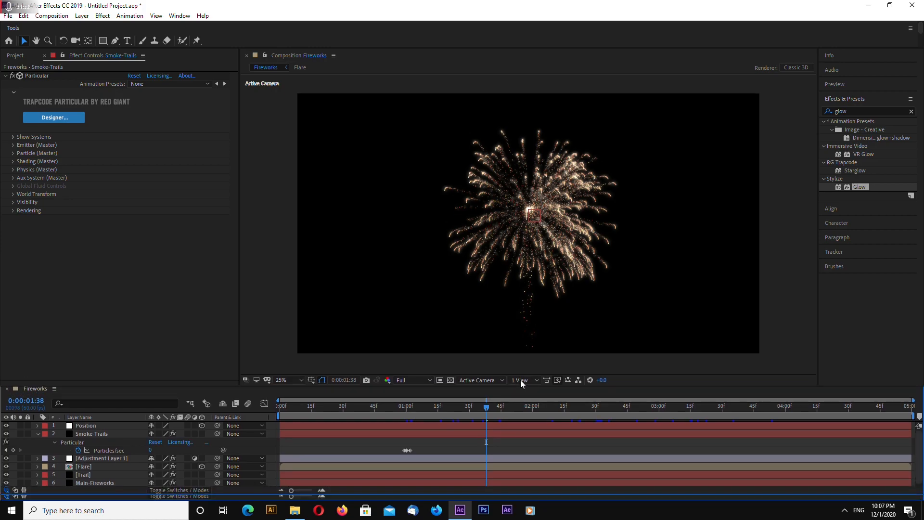
pyautogui.click(93, 432)
pyautogui.click(38, 432)
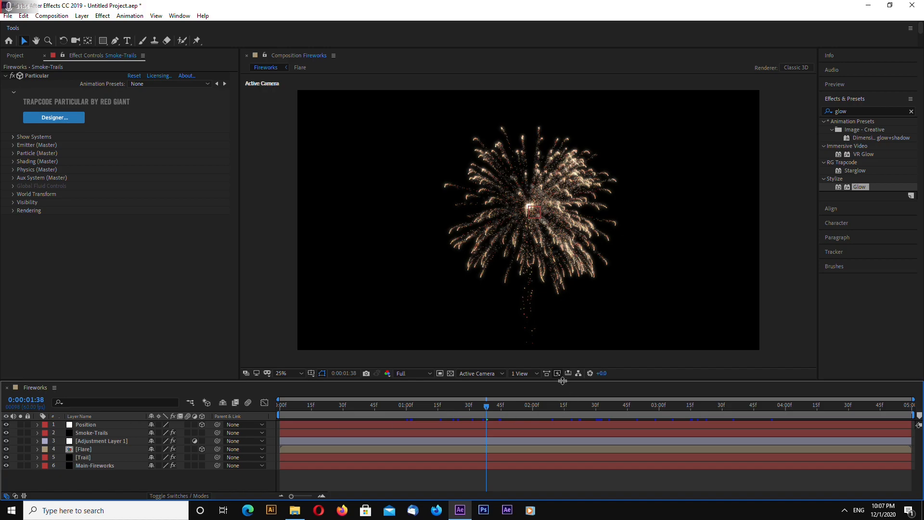
pyautogui.moveTo(565, 378); pyautogui.dragTo(571, 363)
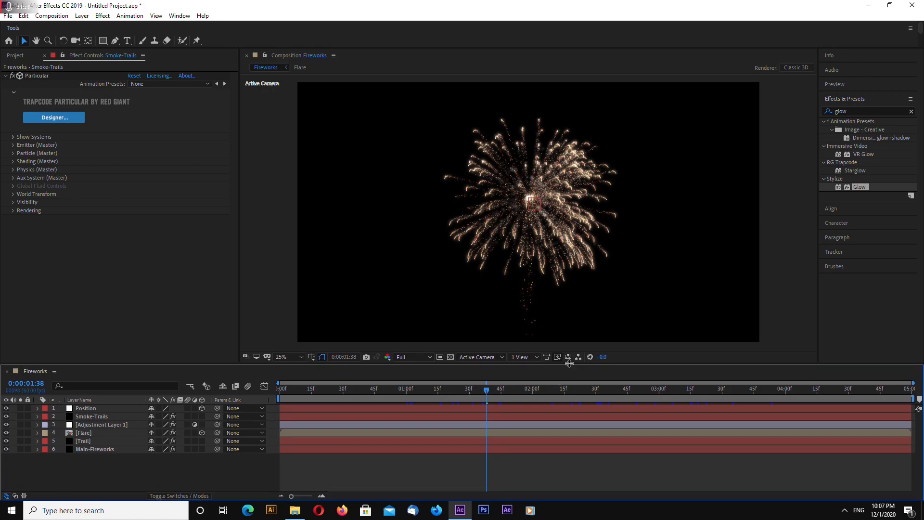